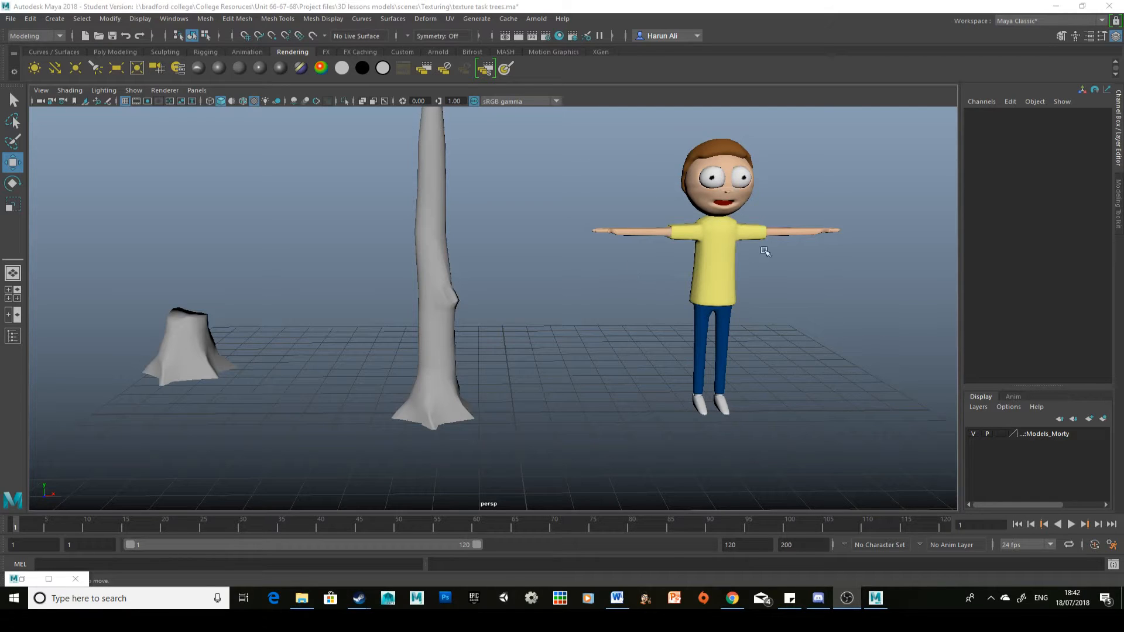
pyautogui.click(454, 19)
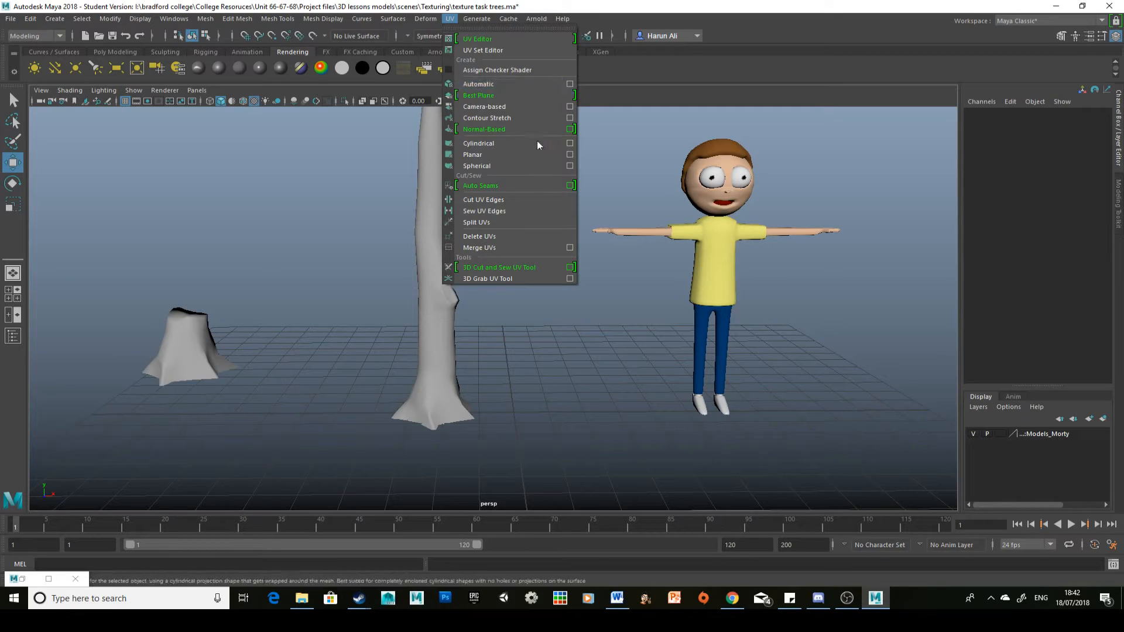
pyautogui.click(640, 187)
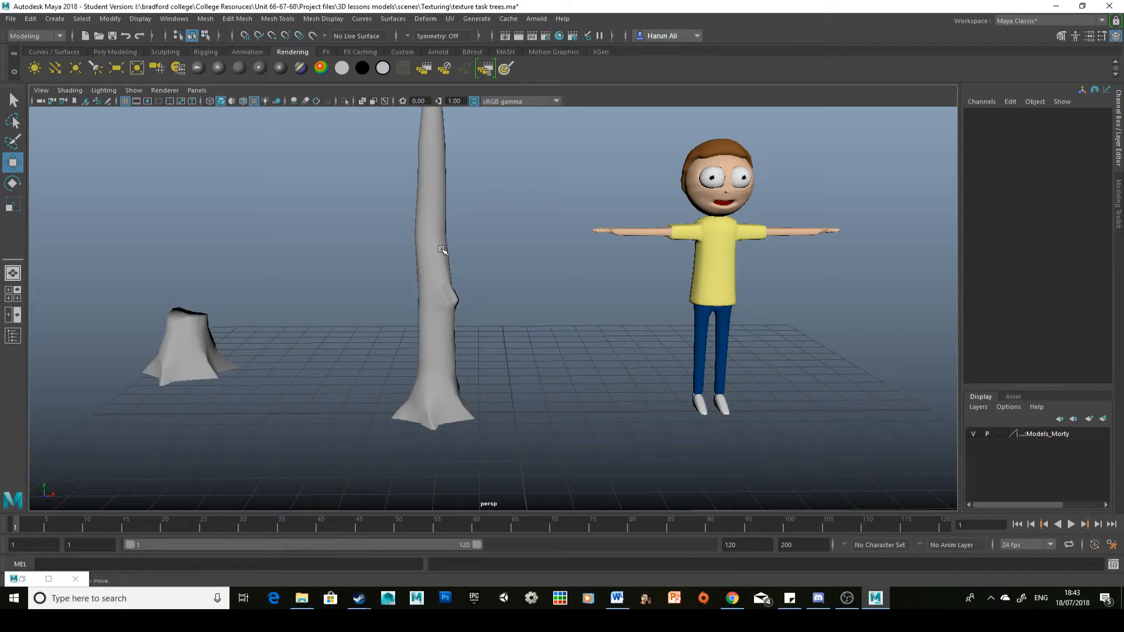
# Select the tall tree trunk and open the planar mapping options for it
pyautogui.click(430, 147)
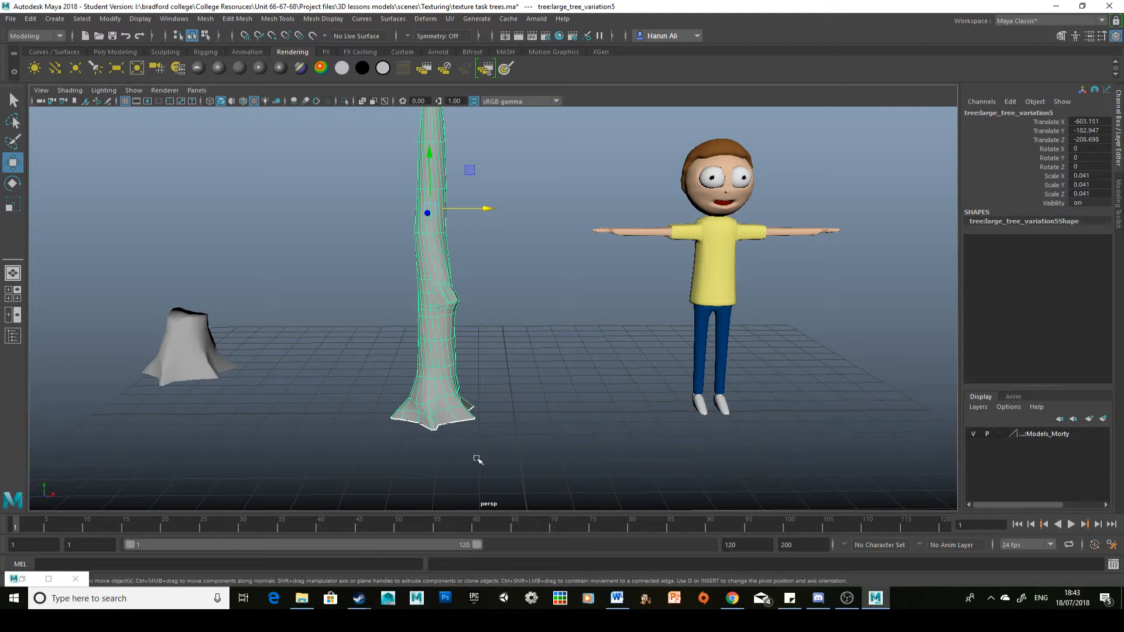
pyautogui.keyDown('alt'); pyautogui.moveTo(585, 377); pyautogui.dragTo(604, 310); pyautogui.keyUp('alt')
pyautogui.click(477, 18)
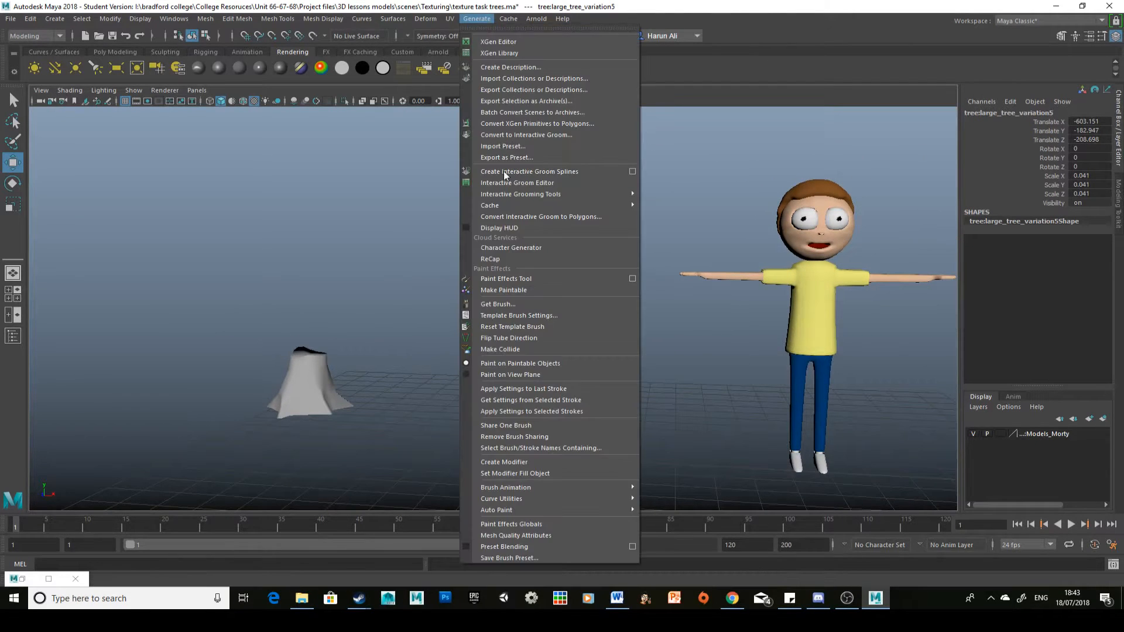
pyautogui.click(450, 18)
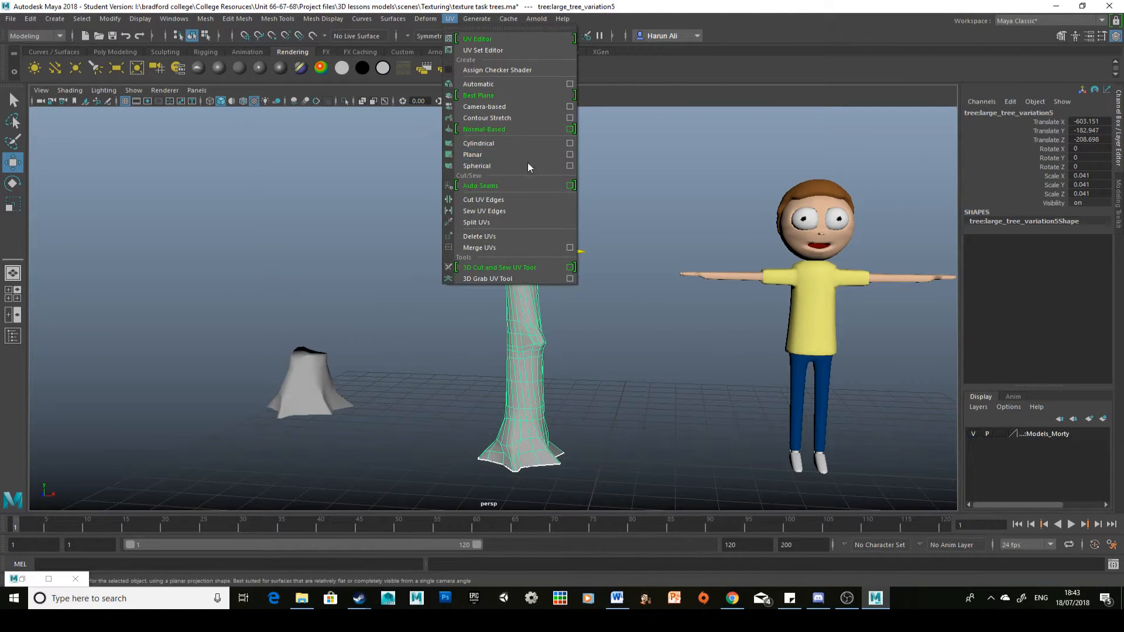
pyautogui.click(570, 155)
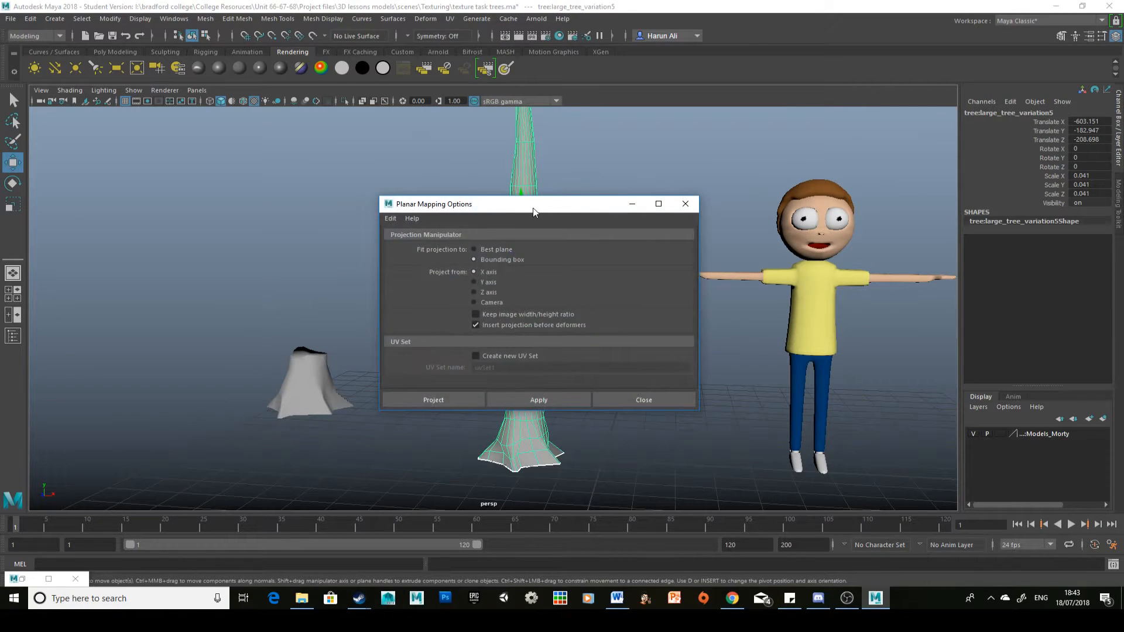
pyautogui.moveTo(533, 212); pyautogui.dragTo(746, 210)
# Select all faces of the tall tree and apply a planar UV projection from the Z axis
pyautogui.keyDown('alt'); pyautogui.moveTo(523, 323); pyautogui.dragTo(451, 281); pyautogui.keyUp('alt')
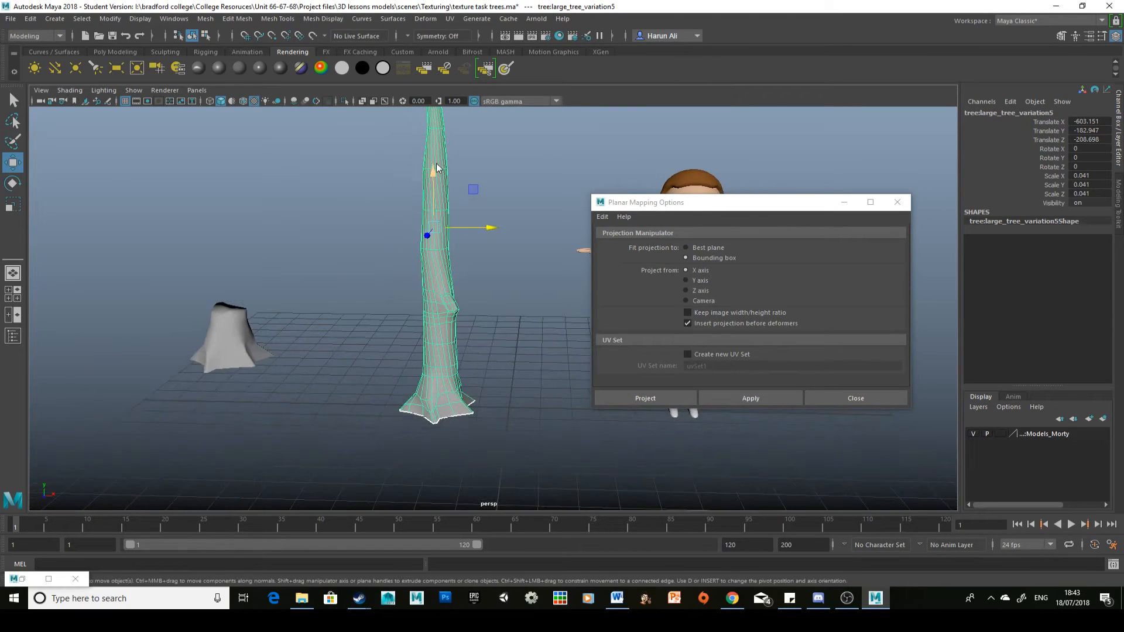
pyautogui.moveTo(436, 169); pyautogui.dragTo(439, 208, button='right')
pyautogui.keyDown('alt'); pyautogui.moveTo(471, 196); pyautogui.dragTo(497, 273, button='middle'); pyautogui.keyUp('alt')
pyautogui.keyDown('alt'); pyautogui.moveTo(498, 273); pyautogui.dragTo(476, 226, button='right'); pyautogui.keyUp('alt')
pyautogui.keyDown('alt'); pyautogui.moveTo(475, 225); pyautogui.dragTo(468, 229, button='middle'); pyautogui.keyUp('alt')
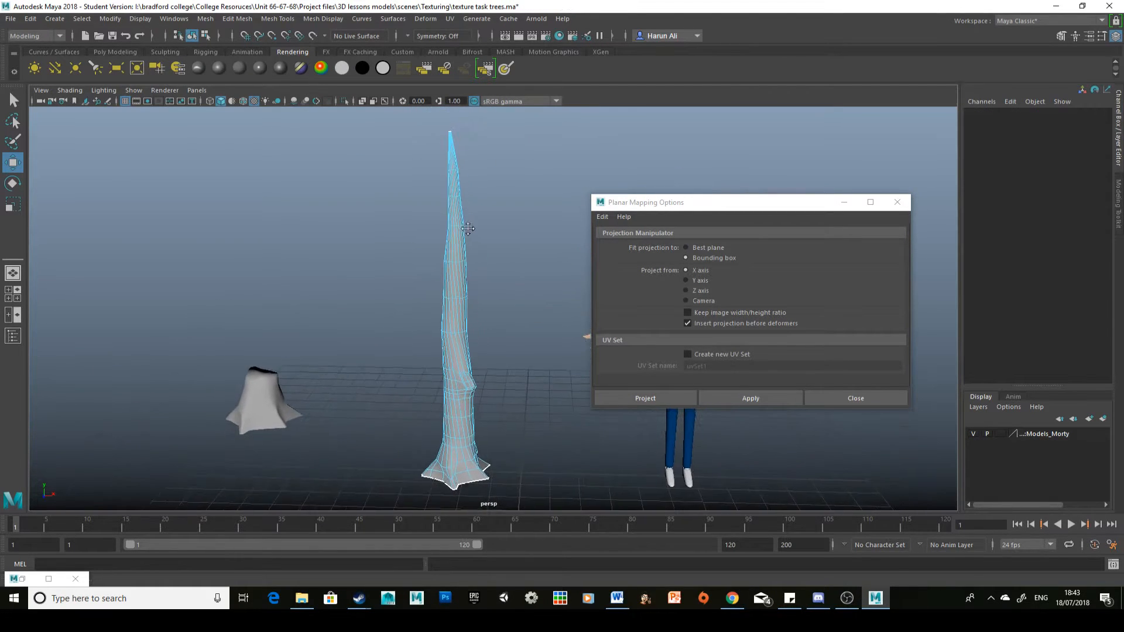
pyautogui.moveTo(399, 115); pyautogui.dragTo(527, 498)
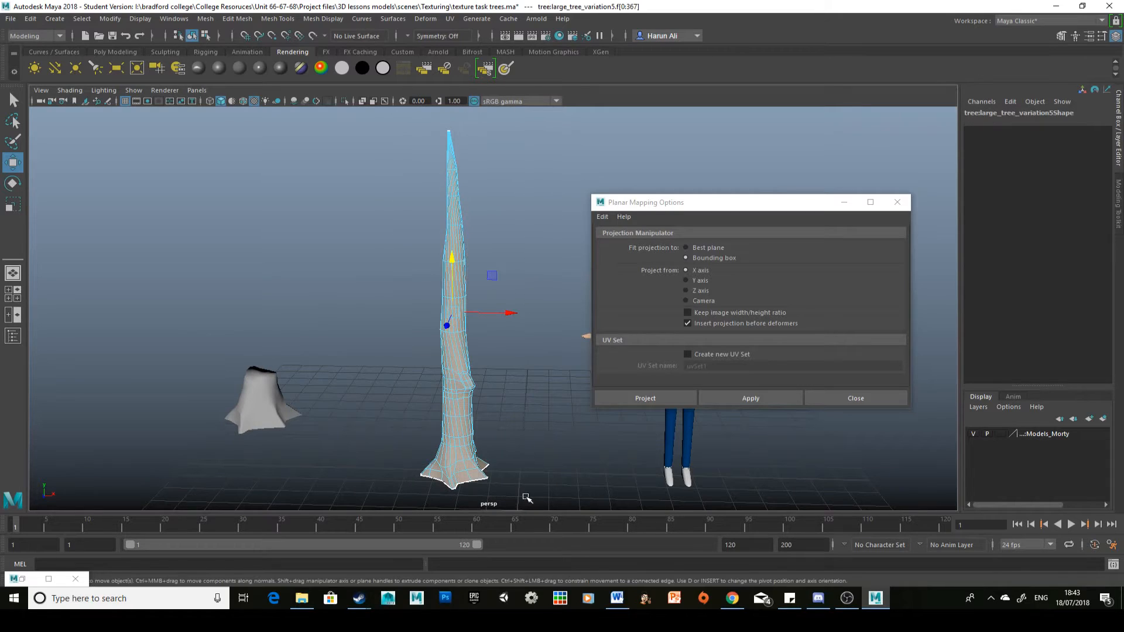
pyautogui.click(709, 291)
pyautogui.click(733, 397)
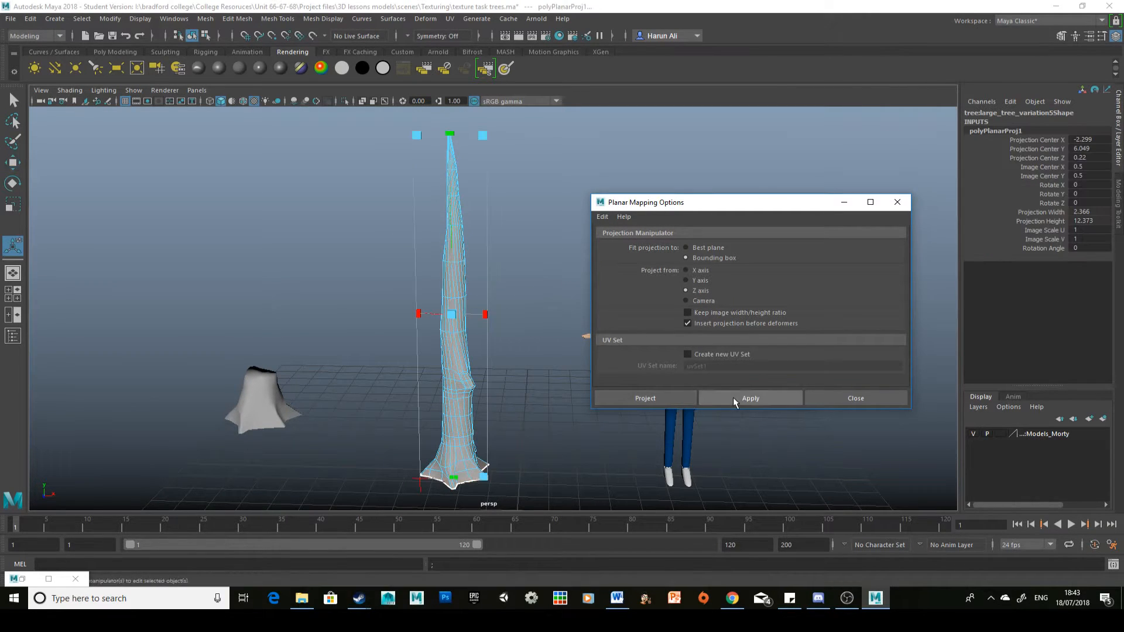
# Open the UV Editor and turn on shaded display for the tree's UVs
pyautogui.click(452, 20)
pyautogui.click(466, 42)
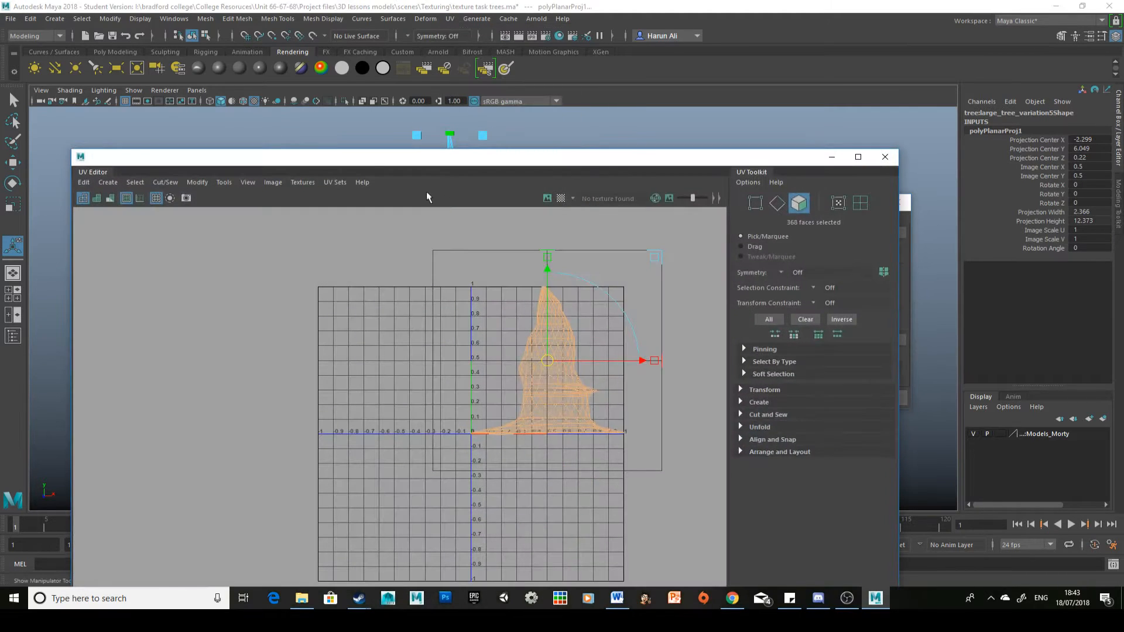
pyautogui.moveTo(567, 166); pyautogui.dragTo(625, 136)
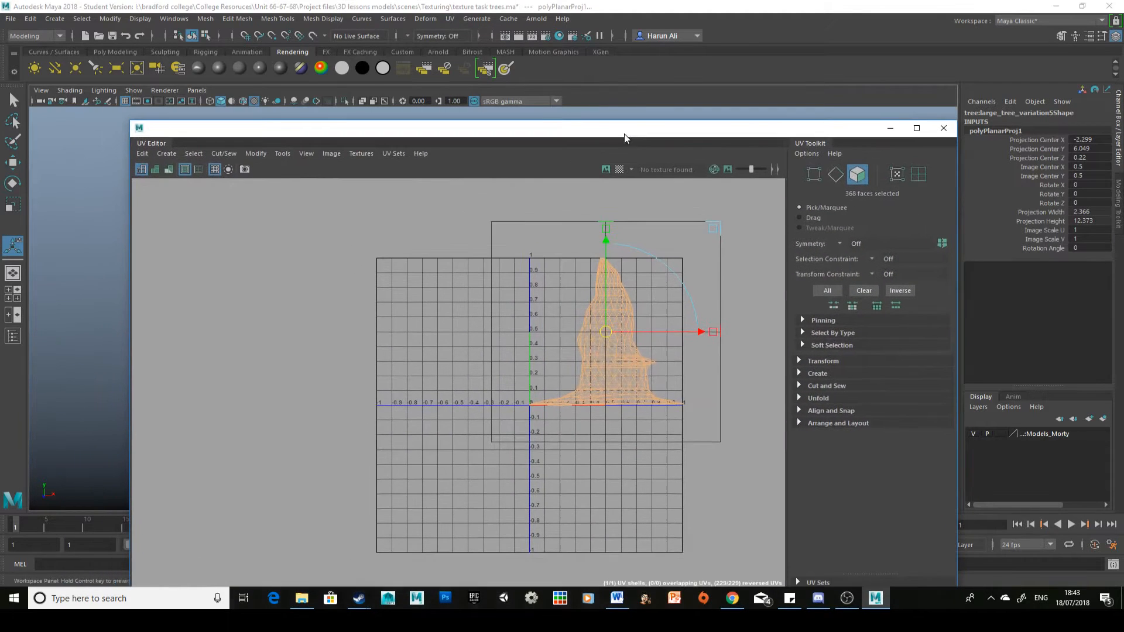
pyautogui.click(156, 170)
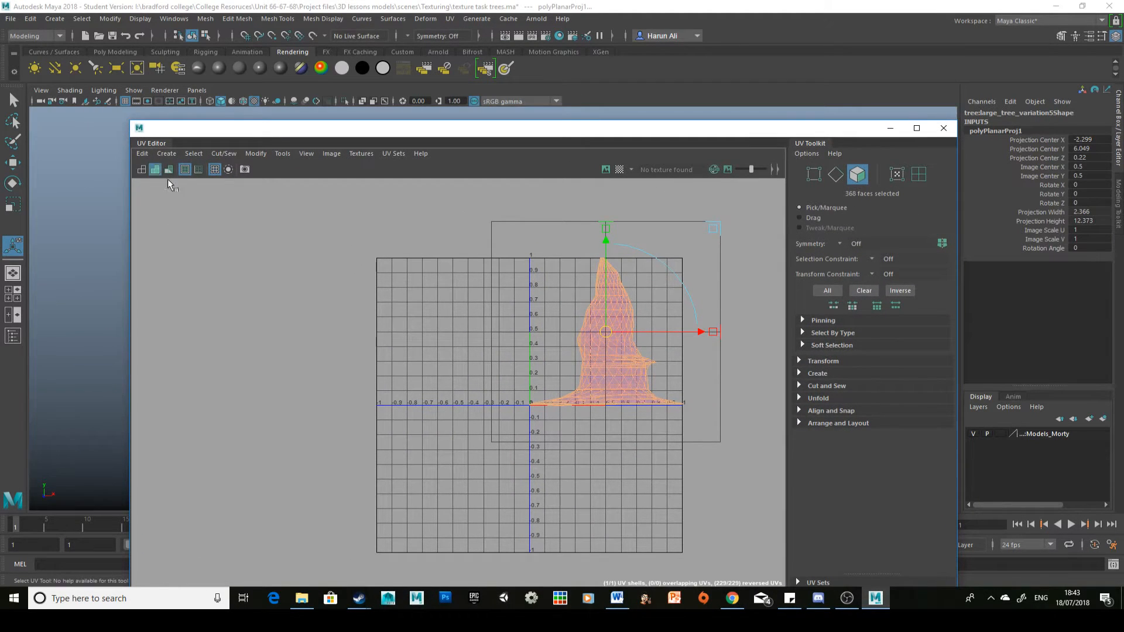
pyautogui.click(358, 395)
pyautogui.scroll(5, 604, 351)
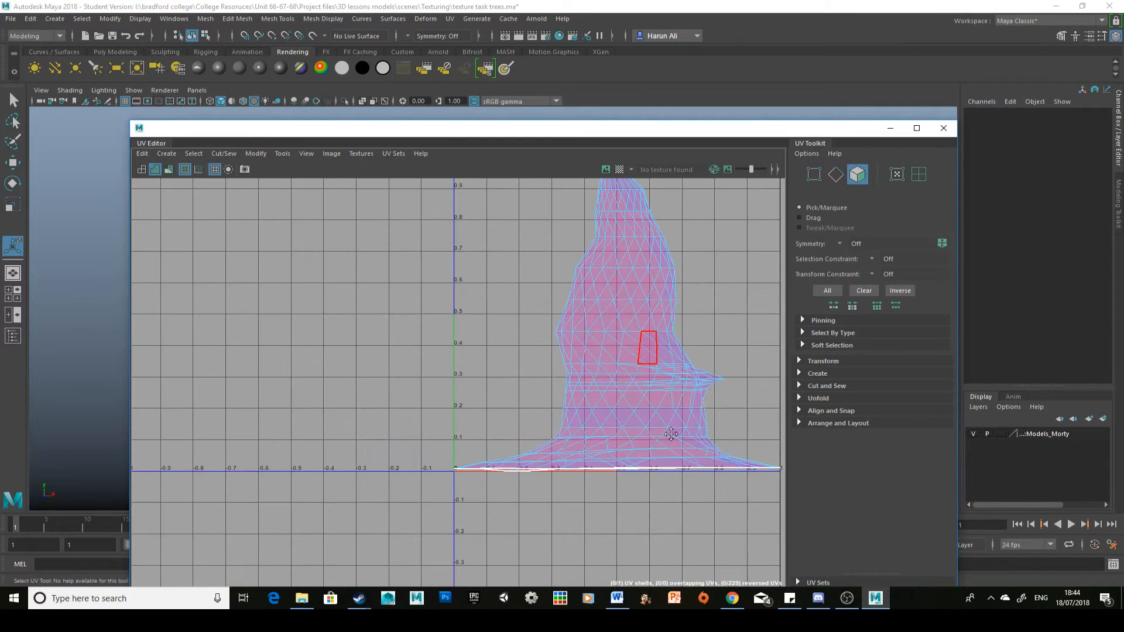
pyautogui.keyDown('alt'); pyautogui.moveTo(672, 434); pyautogui.dragTo(572, 402, button='middle'); pyautogui.keyUp('alt')
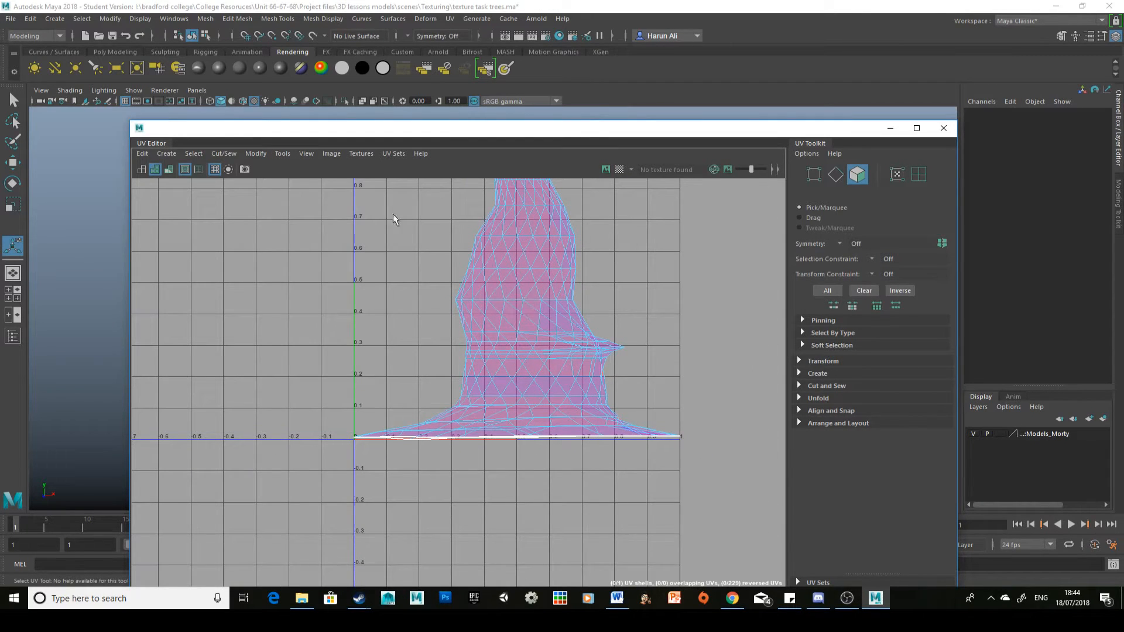
# Select the vertical line of edges running up the back of the tall trunk as its seam
pyautogui.moveTo(537, 132); pyautogui.dragTo(887, 136)
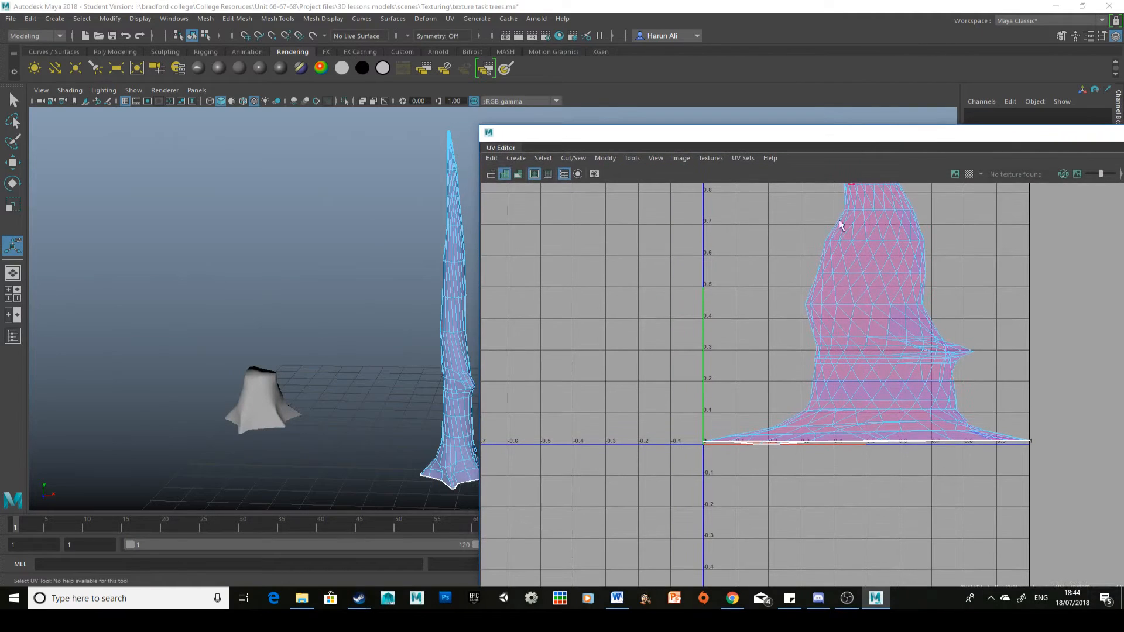
pyautogui.moveTo(620, 141); pyautogui.dragTo(776, 142)
pyautogui.keyDown('alt'); pyautogui.moveTo(386, 305); pyautogui.dragTo(542, 275); pyautogui.keyUp('alt')
pyautogui.keyDown('alt'); pyautogui.moveTo(490, 448); pyautogui.dragTo(491, 331, button='middle'); pyautogui.keyUp('alt')
pyautogui.keyDown('alt'); pyautogui.moveTo(493, 381); pyautogui.dragTo(555, 472, button='right'); pyautogui.keyUp('alt')
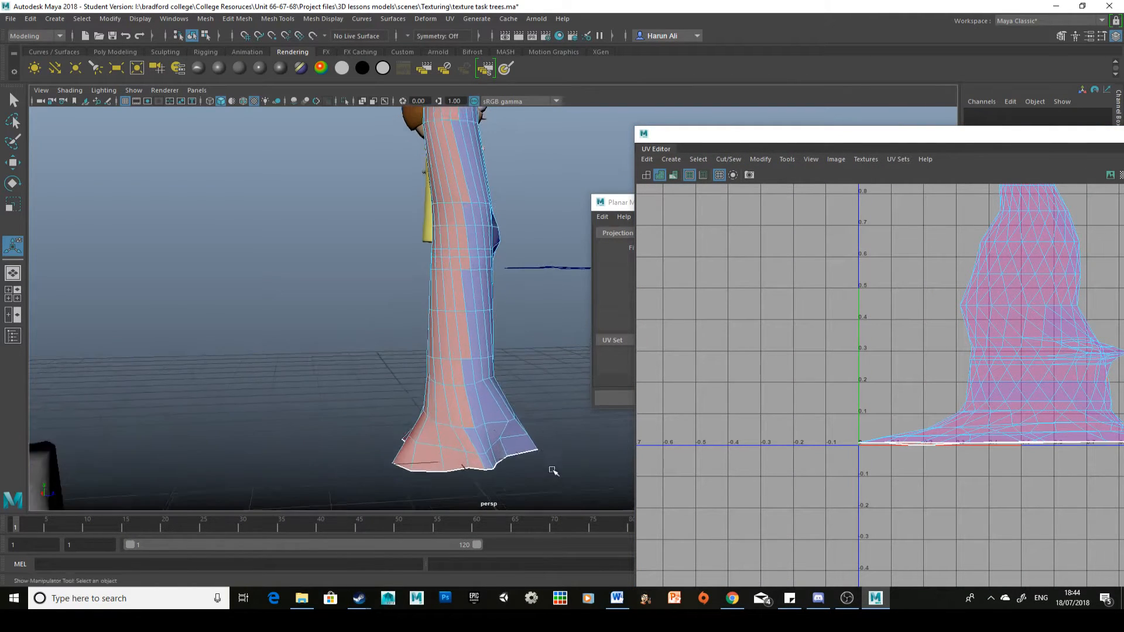
pyautogui.keyDown('alt'); pyautogui.moveTo(461, 421); pyautogui.dragTo(445, 327, button='middle'); pyautogui.keyUp('alt')
pyautogui.keyDown('alt'); pyautogui.moveTo(444, 327); pyautogui.dragTo(476, 245, button='right'); pyautogui.keyUp('alt')
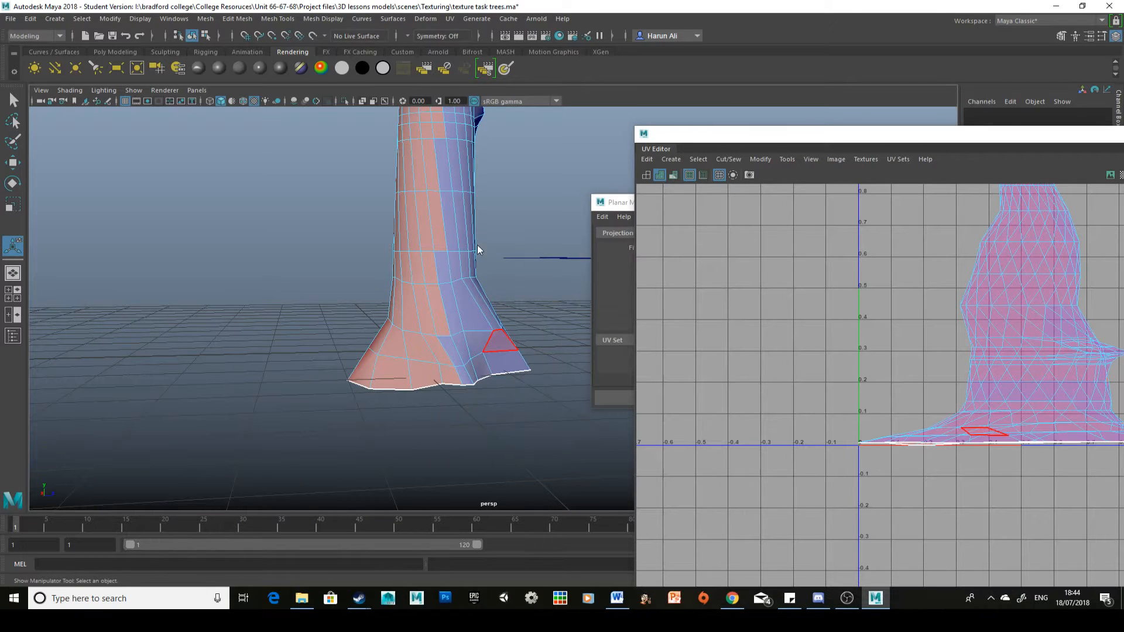
pyautogui.press('q')
pyautogui.click(442, 309)
pyautogui.keyDown('alt'); pyautogui.moveTo(511, 391); pyautogui.dragTo(480, 387); pyautogui.keyUp('alt')
pyautogui.keyDown('alt'); pyautogui.moveTo(445, 211); pyautogui.dragTo(469, 363, button='middle'); pyautogui.keyUp('alt')
pyautogui.keyDown('alt'); pyautogui.moveTo(469, 275); pyautogui.dragTo(446, 249); pyautogui.keyUp('alt')
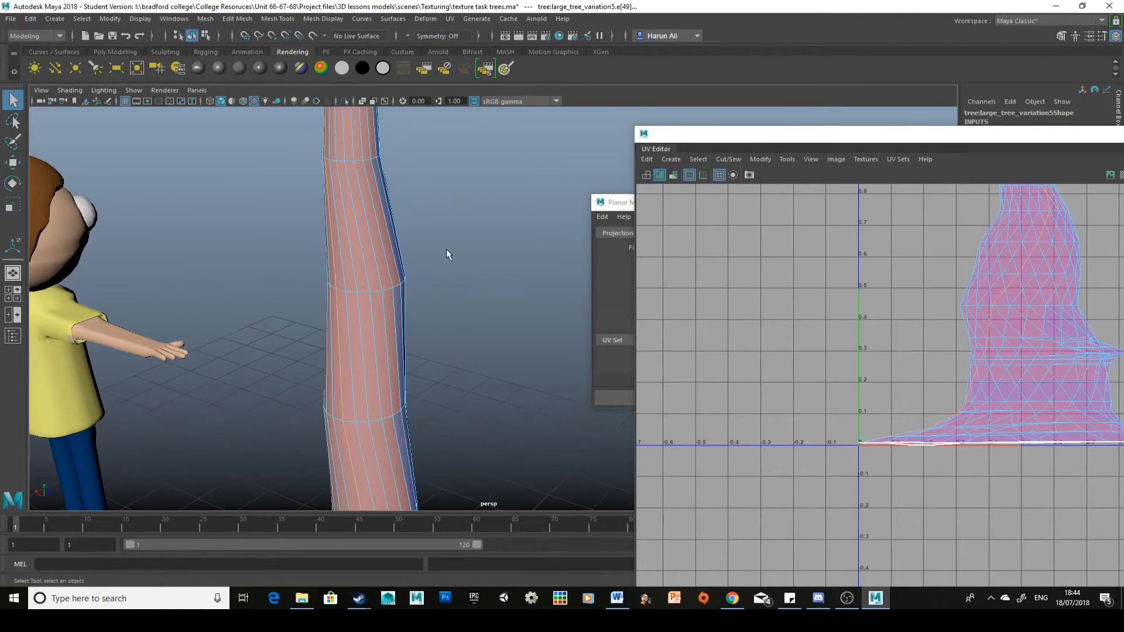
# Cut the UVs along the selected vertical trunk edges in the UV Editor
pyautogui.moveTo(873, 141); pyautogui.dragTo(507, 123)
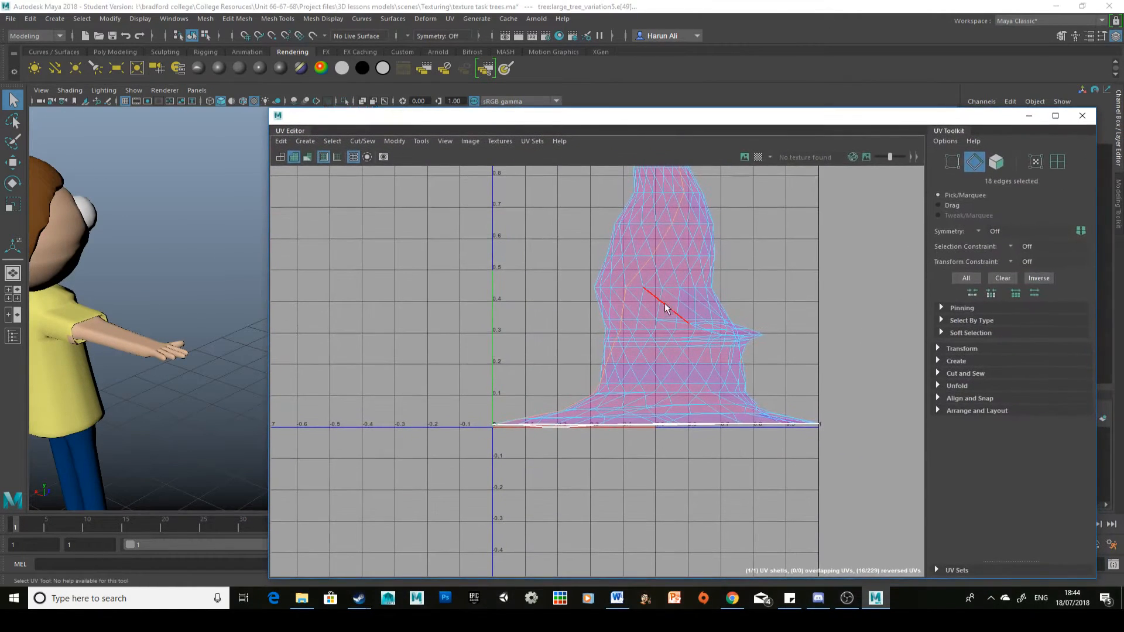
pyautogui.keyDown('shift'); pyautogui.rightClick(631, 275); pyautogui.keyUp('shift')
pyautogui.keyDown('shift'); pyautogui.moveTo(633, 276); pyautogui.dragTo(597, 292, button='right'); pyautogui.keyUp('shift')
pyautogui.click(767, 266)
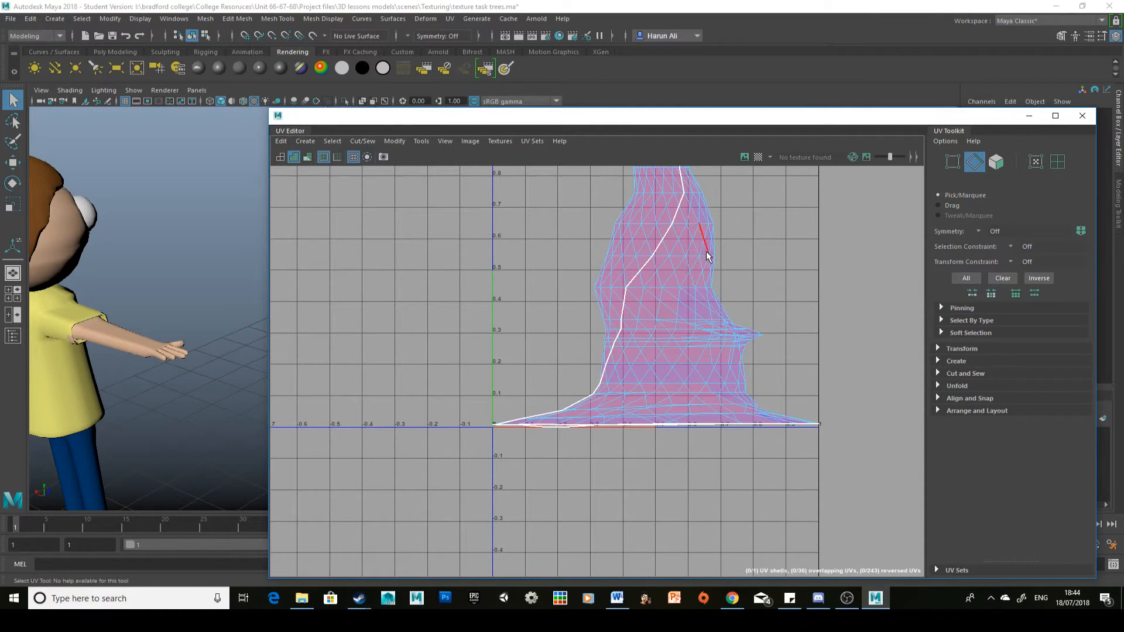
# Select the tree's entire UV shell and unfold it
pyautogui.moveTo(701, 252); pyautogui.dragTo(657, 233, button='right')
pyautogui.click(679, 253)
pyautogui.click(679, 250)
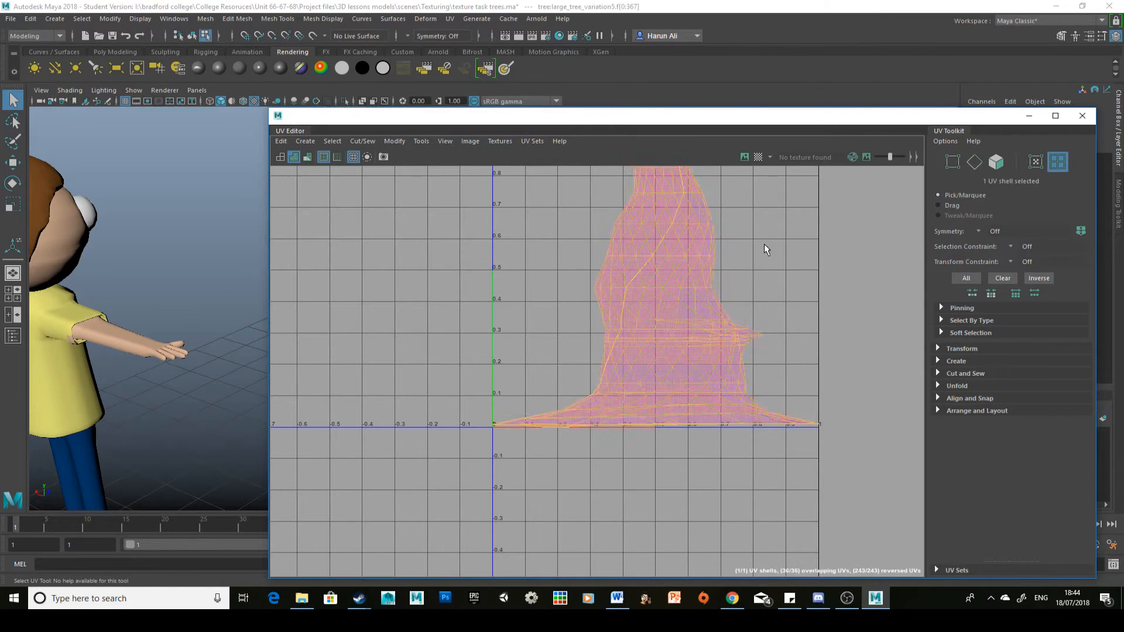
pyautogui.click(766, 244)
pyautogui.click(705, 288)
pyautogui.click(960, 385)
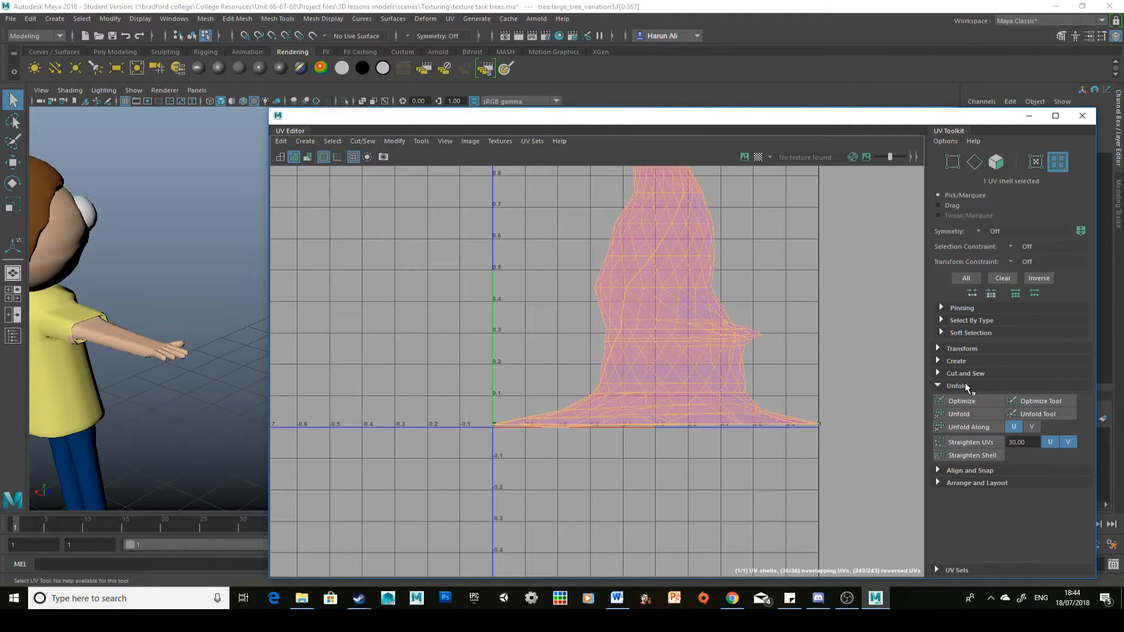
pyautogui.click(975, 416)
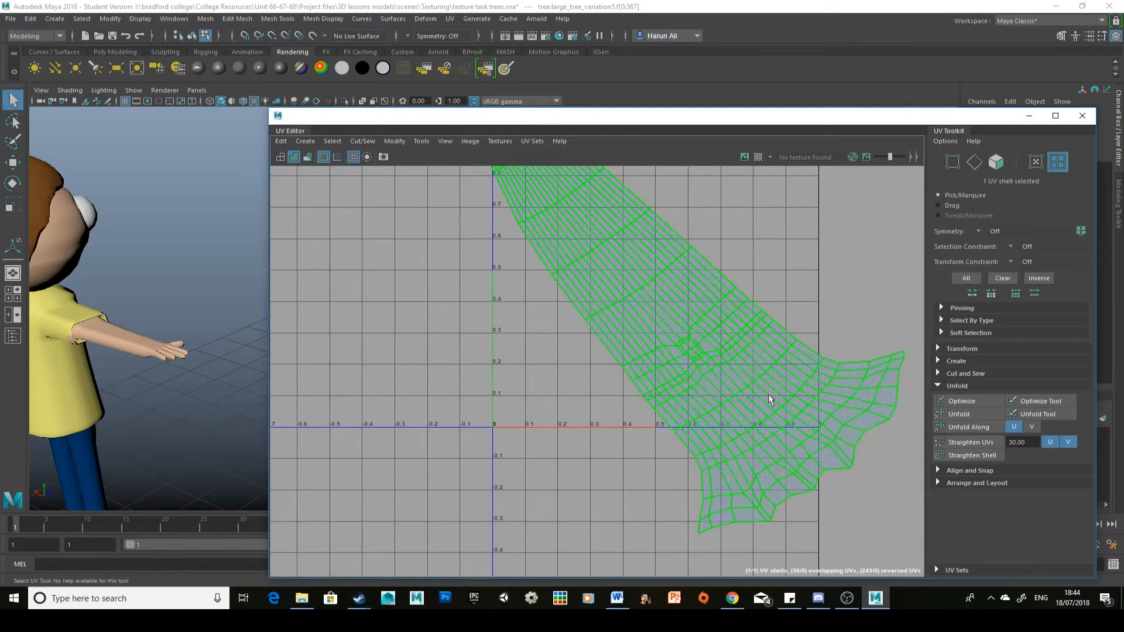
pyautogui.scroll(-3, 778, 276)
pyautogui.keyDown('alt'); pyautogui.moveTo(783, 256); pyautogui.dragTo(736, 319, button='middle'); pyautogui.keyUp('alt')
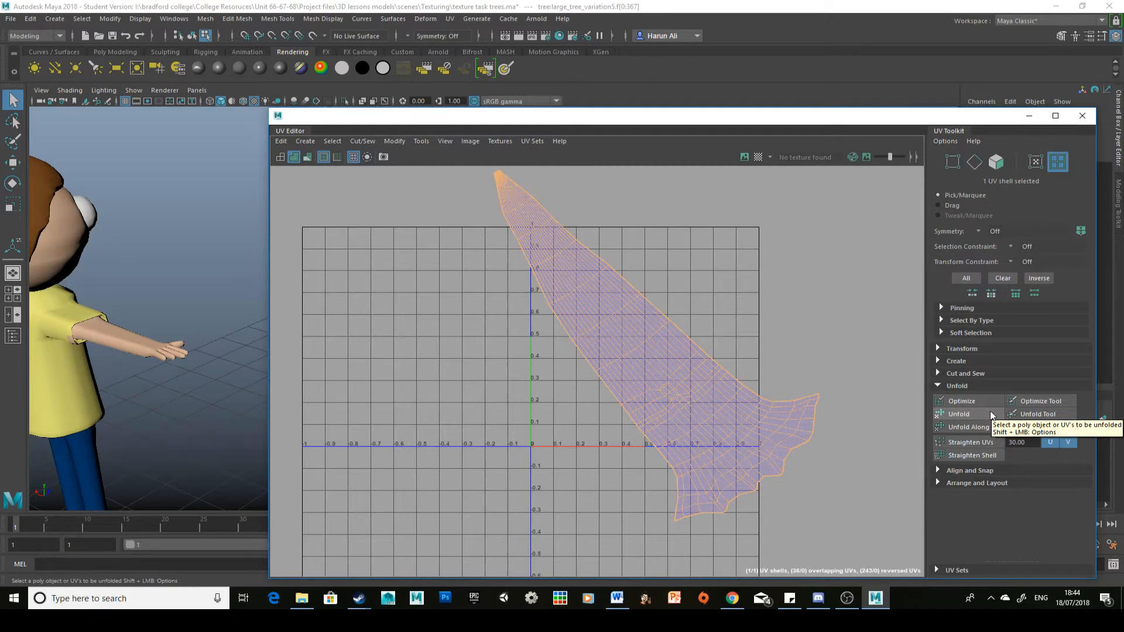
pyautogui.click(764, 322)
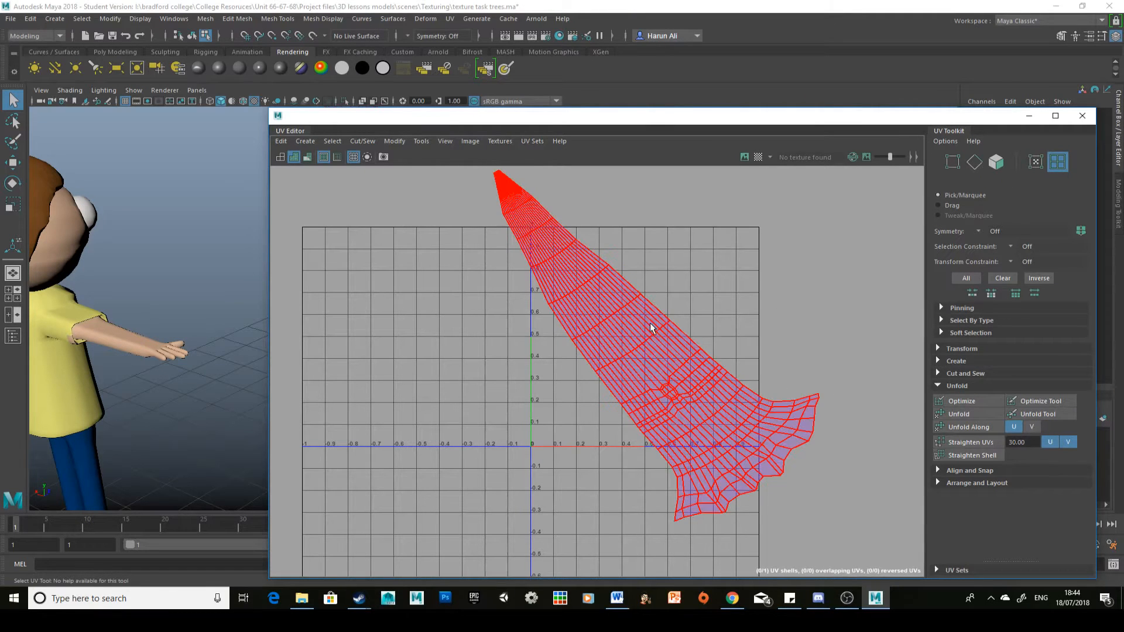
# Display the checker pattern on the tree and rotate its UV shell clockwise to a roughly upright position
pyautogui.moveTo(606, 122); pyautogui.dragTo(787, 114)
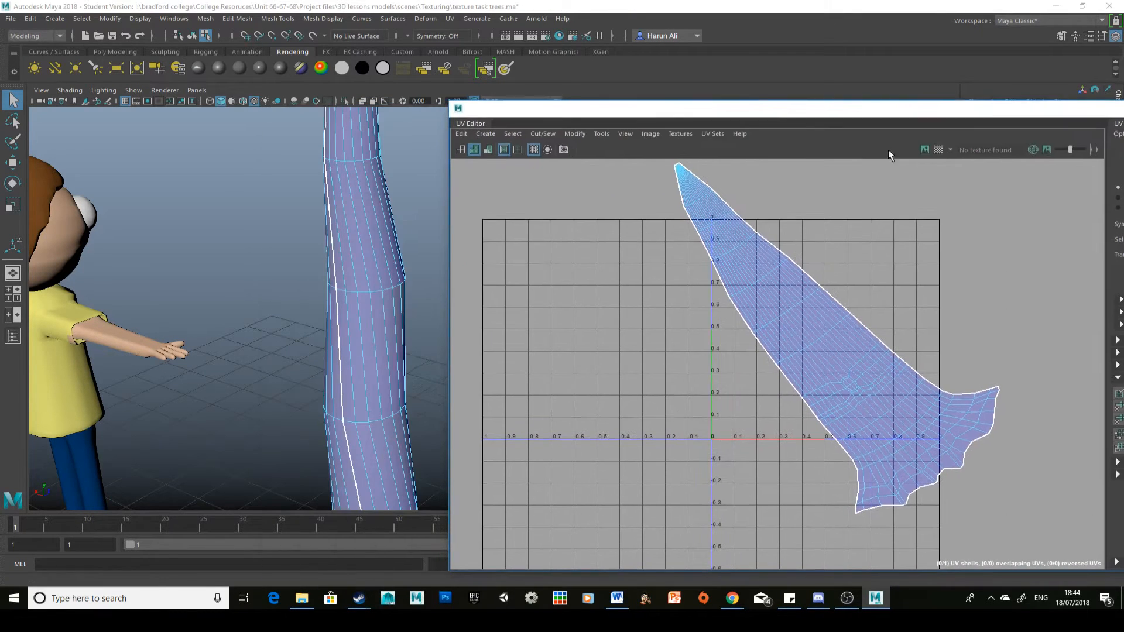
pyautogui.click(939, 150)
pyautogui.click(809, 321)
pyautogui.press('e')
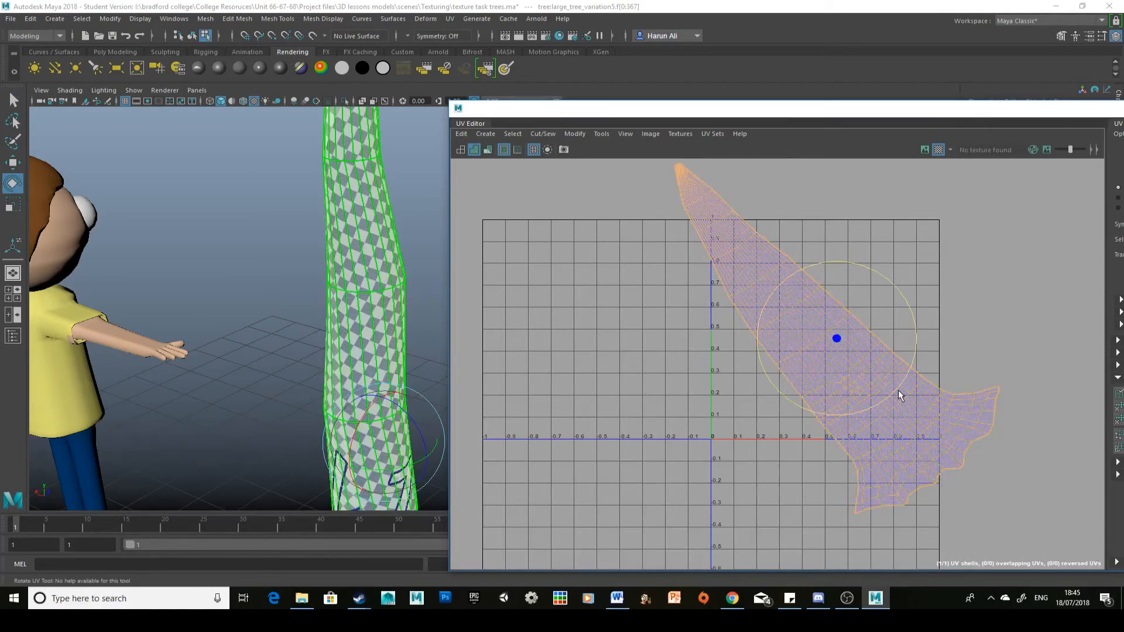
pyautogui.moveTo(898, 390); pyautogui.dragTo(860, 410)
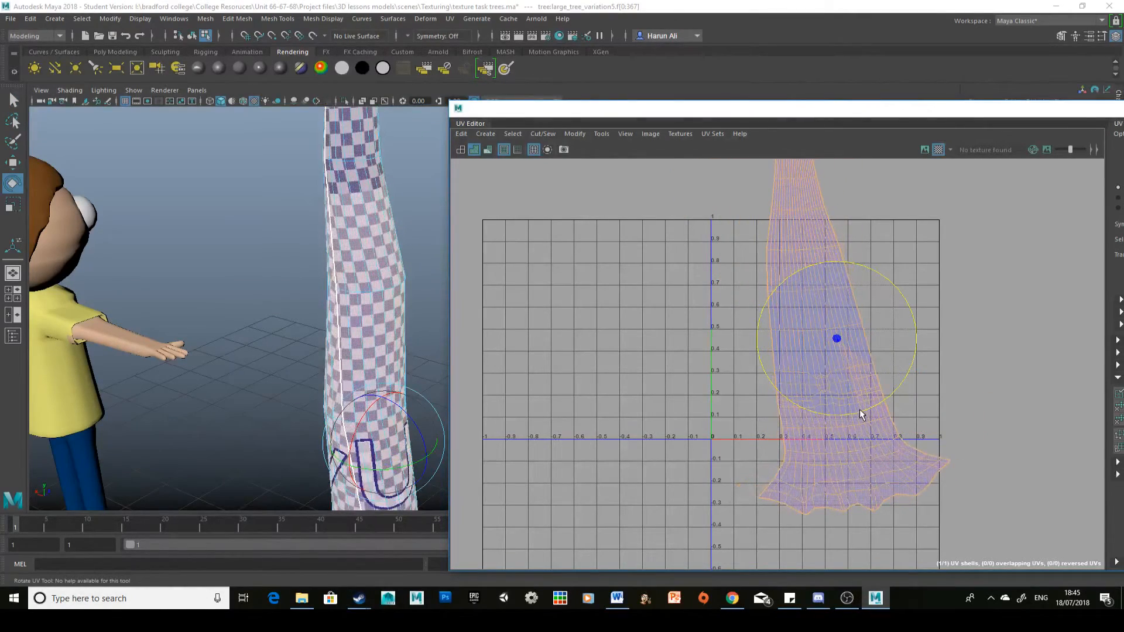
pyautogui.click(494, 358)
# Examine the checker pattern along the trunk's seam from base to upper part for stretching and alignment
pyautogui.keyDown('alt'); pyautogui.moveTo(410, 300); pyautogui.dragTo(351, 209); pyautogui.keyUp('alt')
pyautogui.click(309, 201)
pyautogui.keyDown('alt'); pyautogui.moveTo(351, 208); pyautogui.dragTo(351, 281, button='middle'); pyautogui.keyUp('alt')
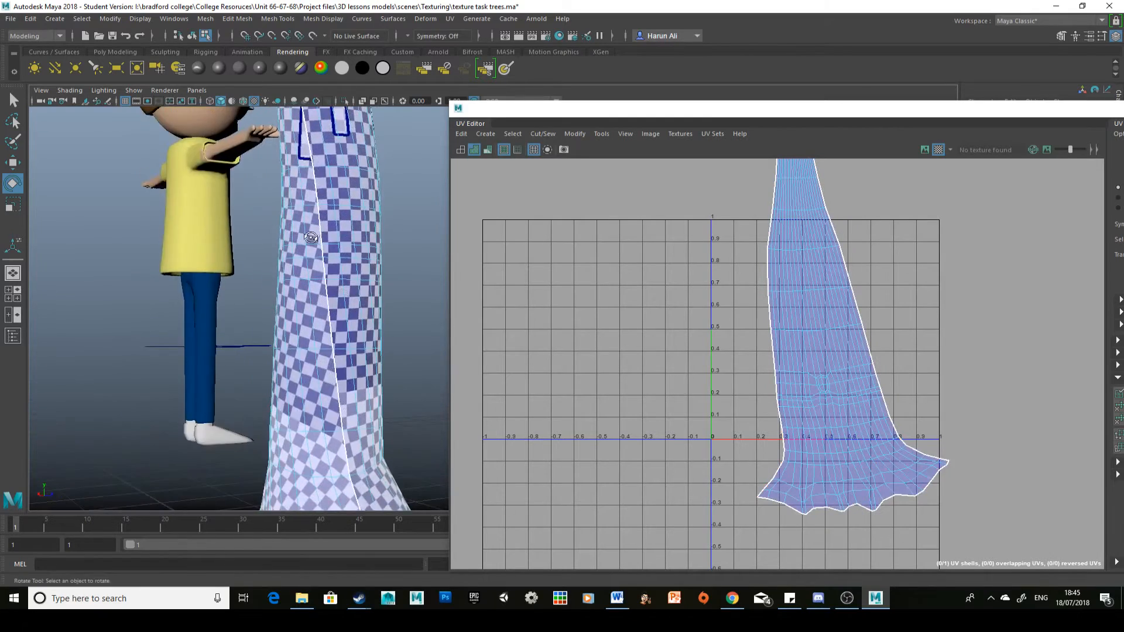
pyautogui.keyDown('alt'); pyautogui.moveTo(317, 234); pyautogui.dragTo(351, 246); pyautogui.keyUp('alt')
pyautogui.keyDown('alt'); pyautogui.moveTo(351, 217); pyautogui.dragTo(353, 320, button='middle'); pyautogui.keyUp('alt')
pyautogui.keyDown('alt'); pyautogui.moveTo(353, 321); pyautogui.dragTo(372, 291); pyautogui.keyUp('alt')
pyautogui.click(348, 330)
pyautogui.keyDown('alt'); pyautogui.moveTo(372, 291); pyautogui.dragTo(244, 316, button='middle'); pyautogui.keyUp('alt')
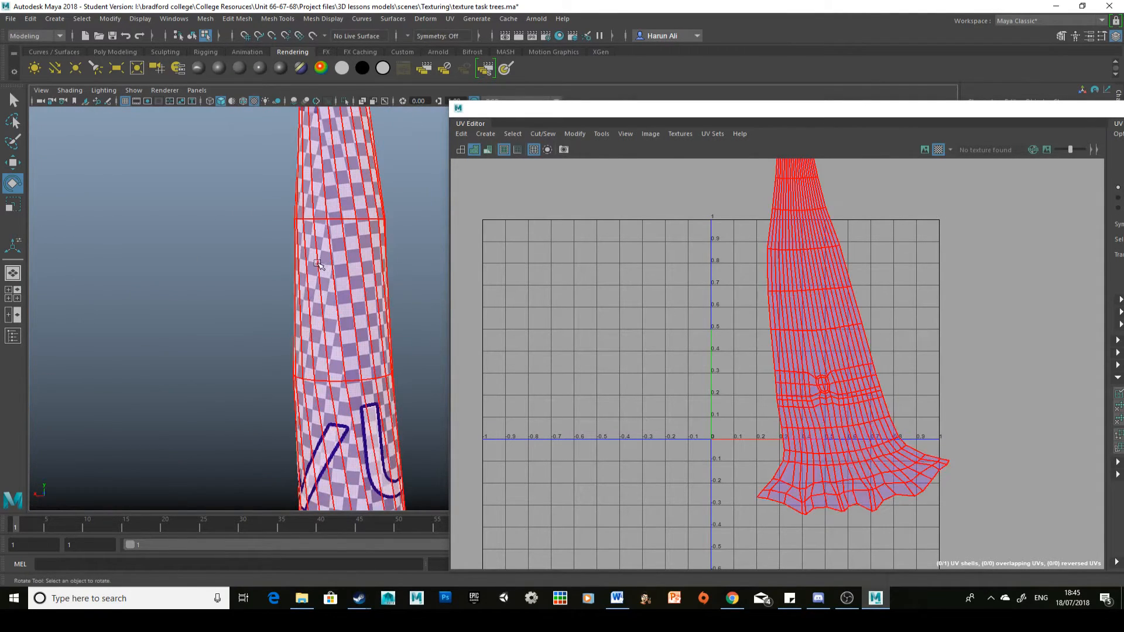
# Rotate the trunk's UV shell slightly further clockwise until vertical, and fit it by moving and scaling inside the 0 to 1 UV space
pyautogui.click(778, 349)
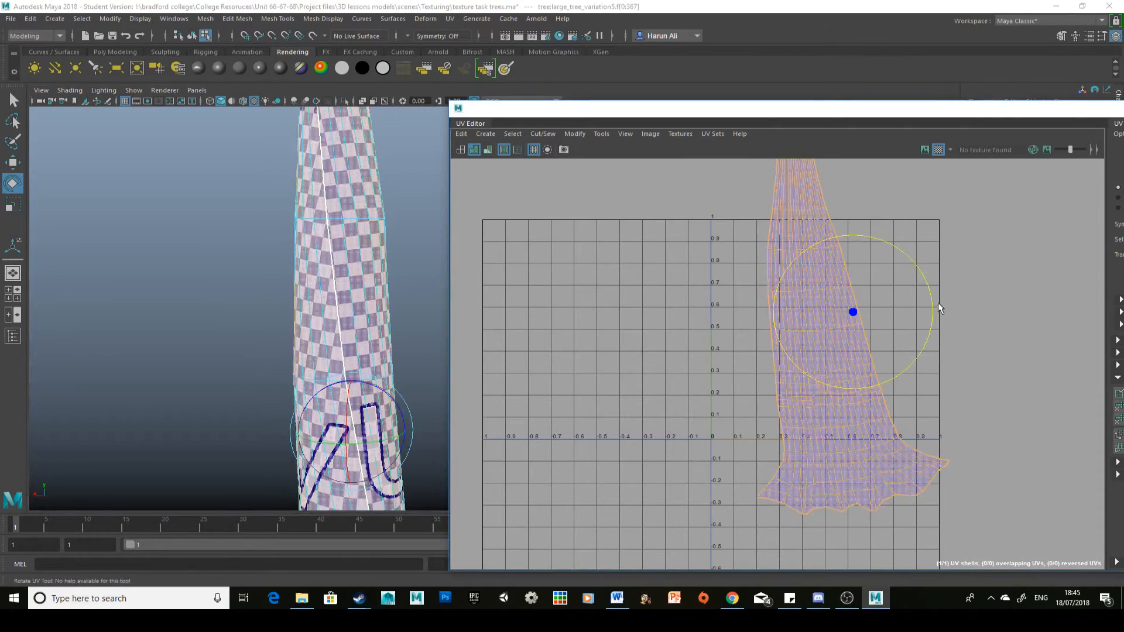
pyautogui.moveTo(938, 302); pyautogui.dragTo(963, 326)
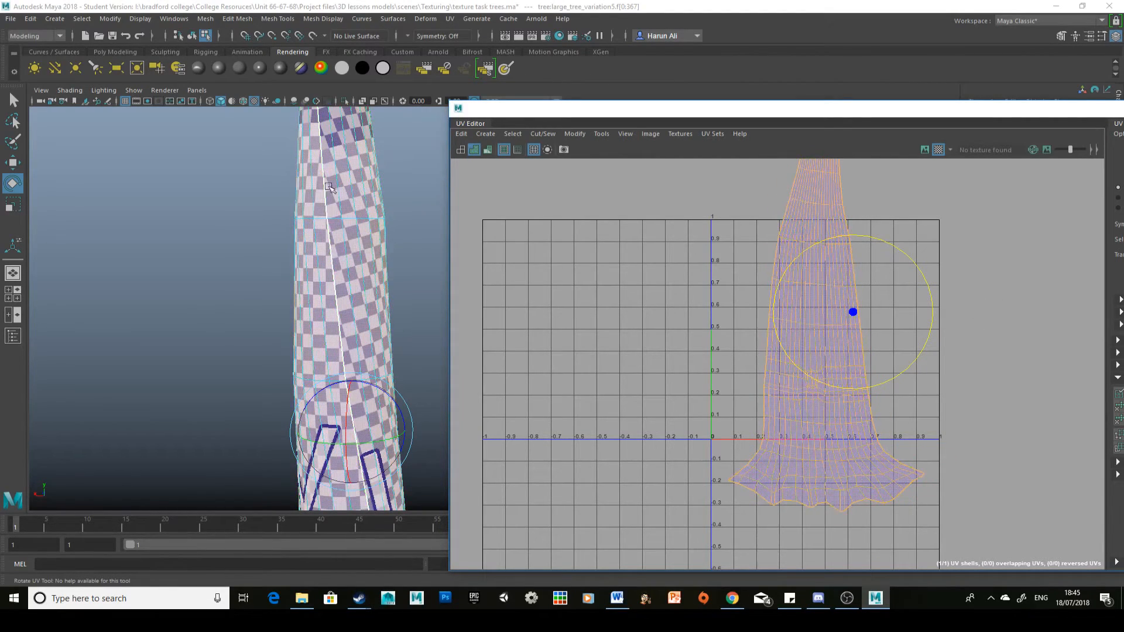
pyautogui.press('w')
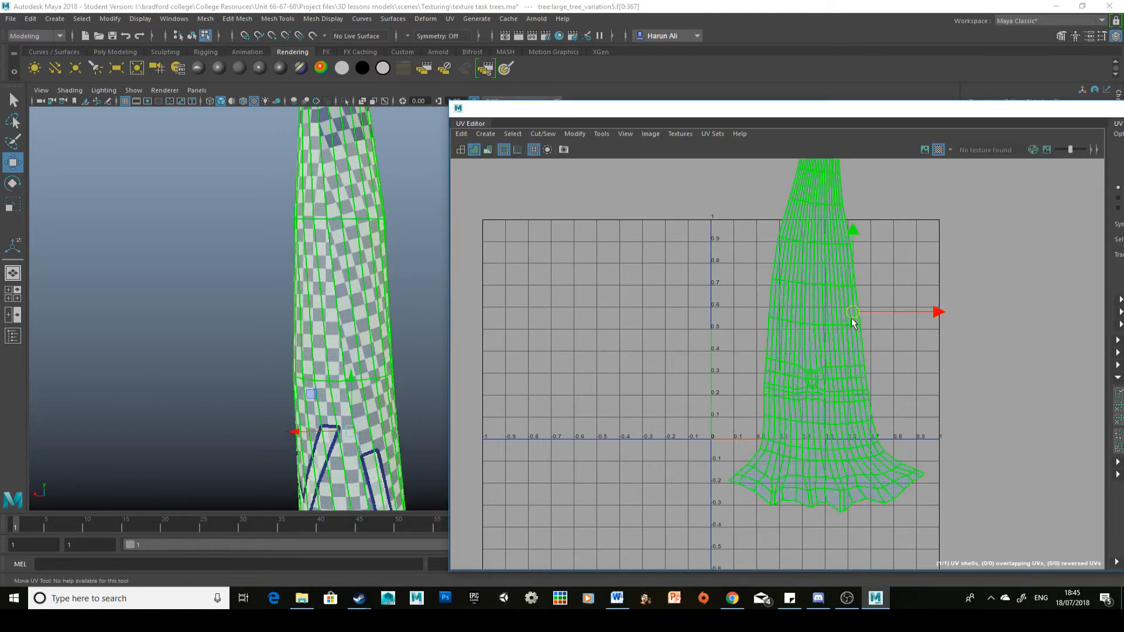
pyautogui.moveTo(853, 321); pyautogui.dragTo(791, 329)
pyautogui.press('r')
pyautogui.press('w')
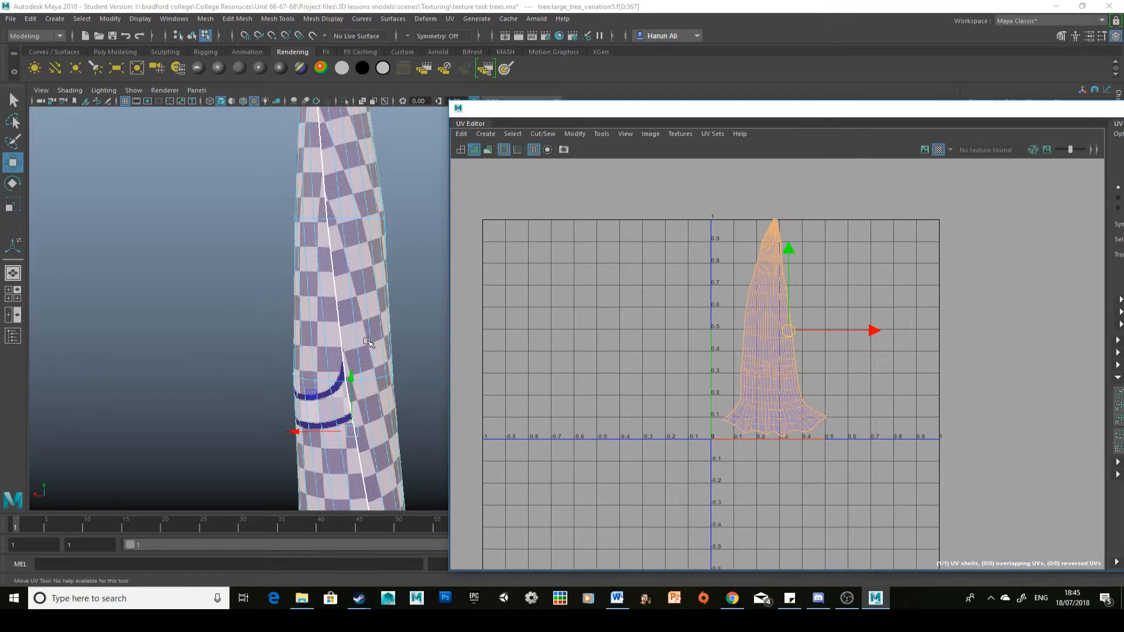
# Unfold and optimize the trunk's UV shell again, unfold it along U, and check the checker pattern on the trunk
pyautogui.click(712, 345)
pyautogui.moveTo(929, 108); pyautogui.dragTo(907, 86)
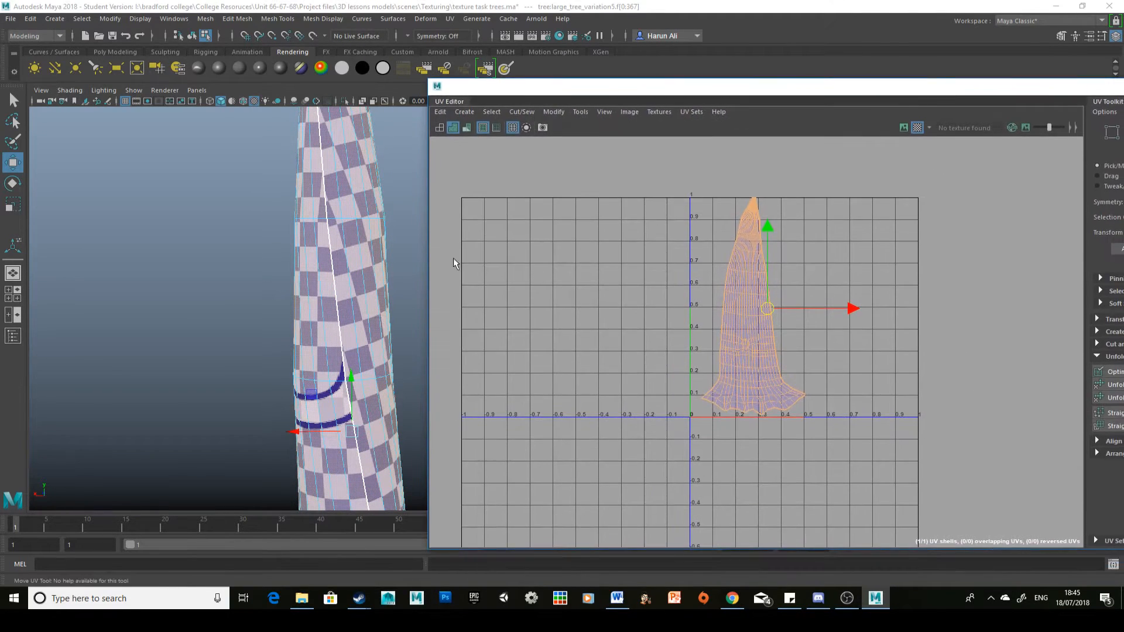
pyautogui.keyDown('alt'); pyautogui.moveTo(388, 317); pyautogui.dragTo(371, 354, button='middle'); pyautogui.keyUp('alt')
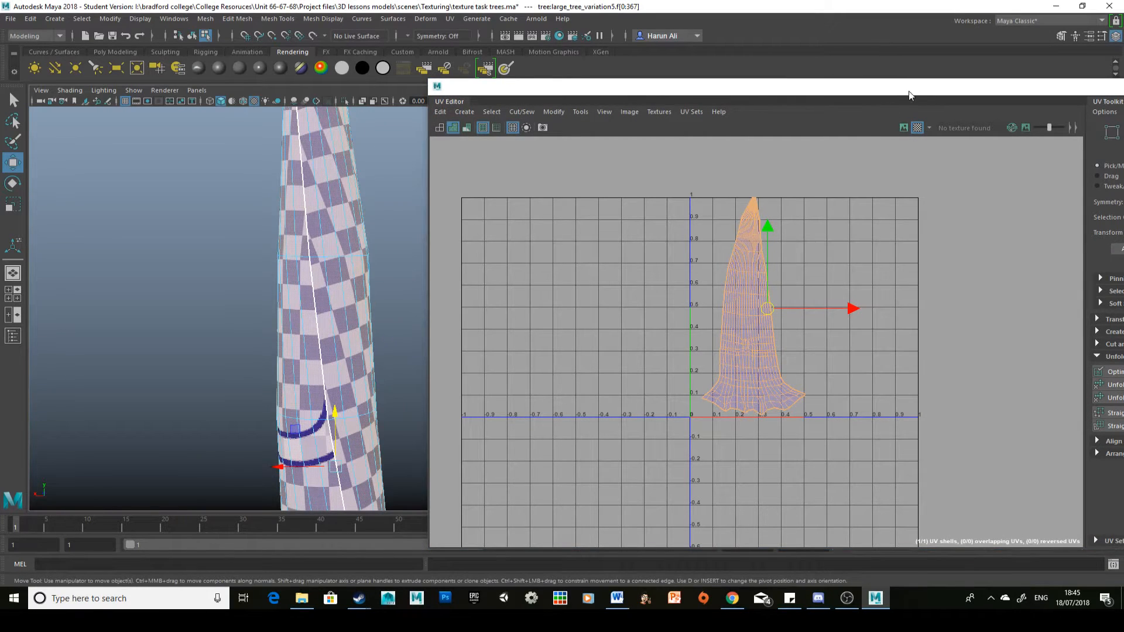
pyautogui.moveTo(909, 96); pyautogui.dragTo(814, 84)
pyautogui.click(1029, 369)
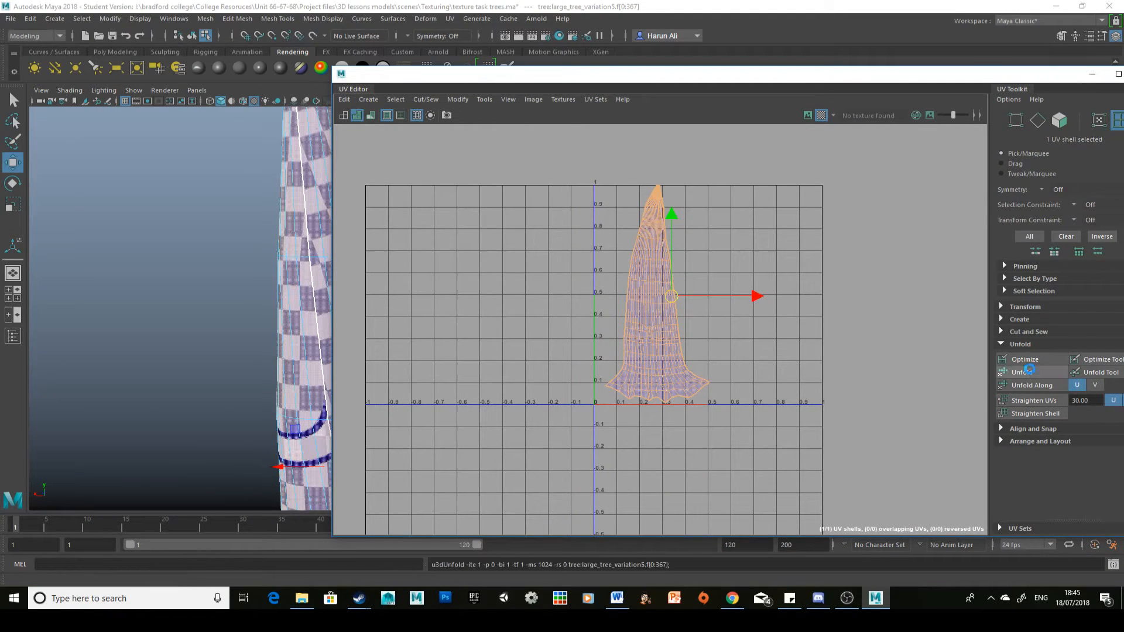
pyautogui.click(1043, 359)
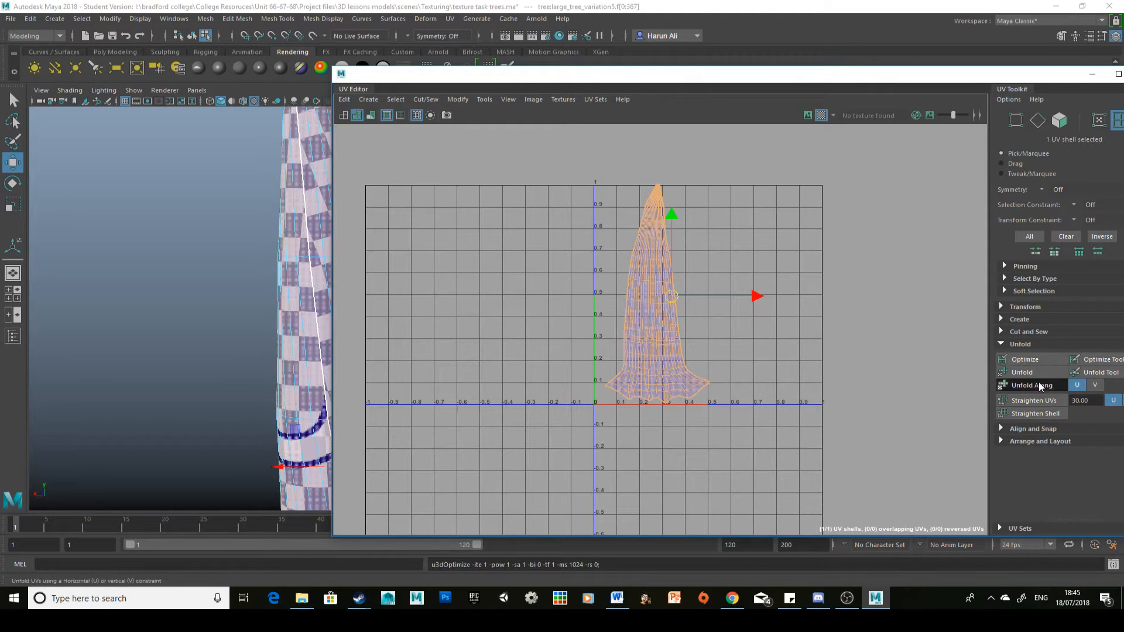
pyautogui.click(1039, 384)
pyautogui.keyDown('alt'); pyautogui.moveTo(309, 352); pyautogui.dragTo(253, 313); pyautogui.keyUp('alt')
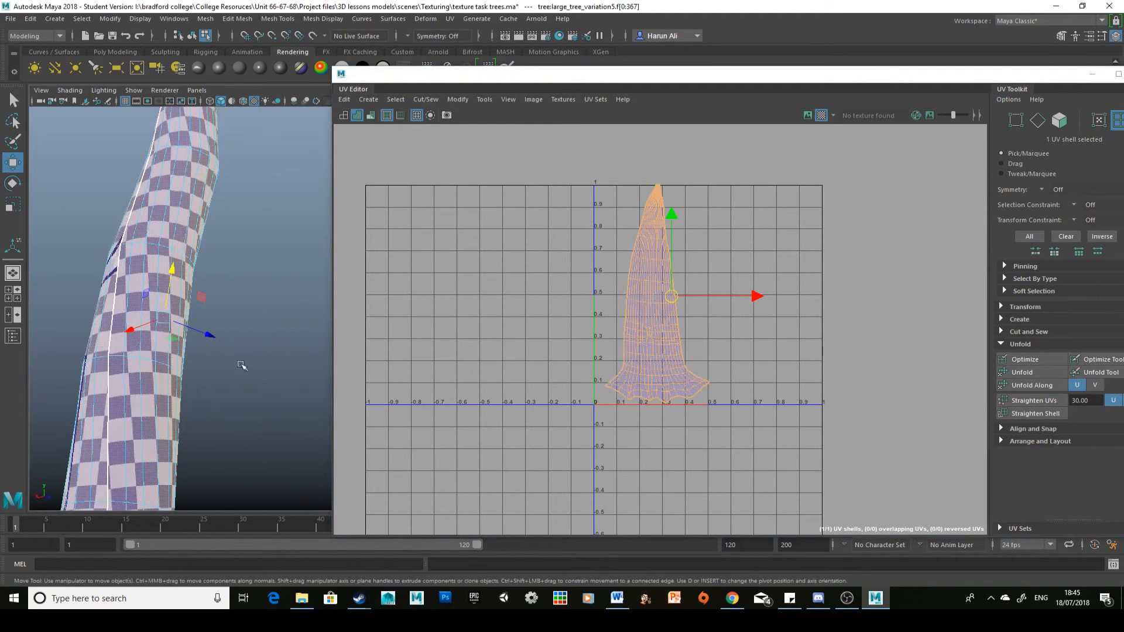
pyautogui.keyDown('alt'); pyautogui.moveTo(231, 367); pyautogui.dragTo(230, 424); pyautogui.keyUp('alt')
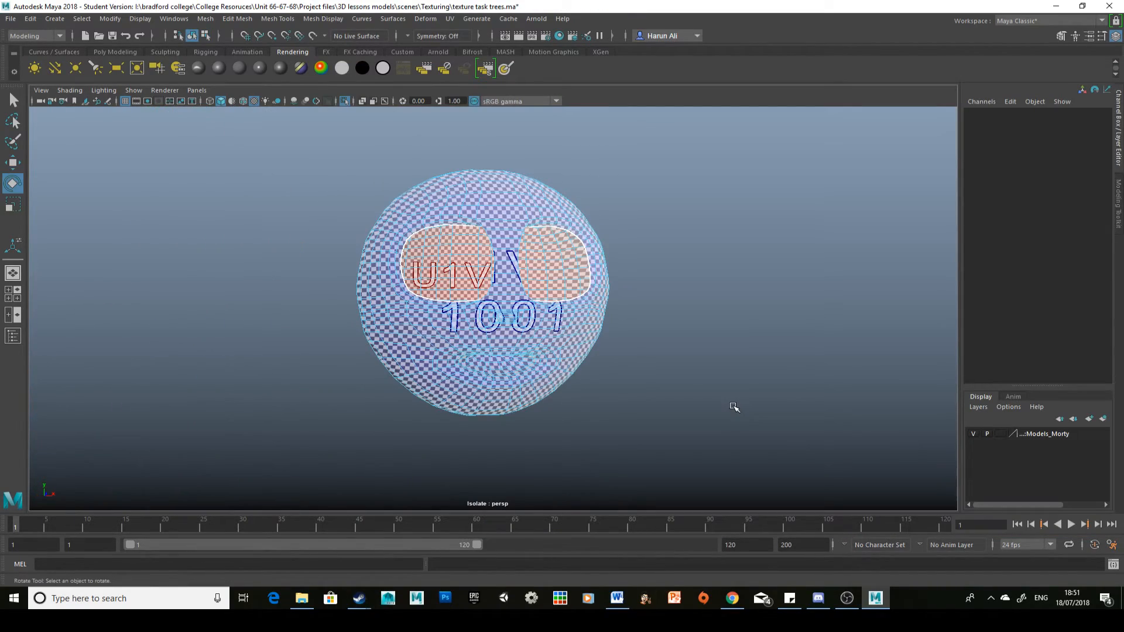
# Examine the checker pattern on the spherical head from the front, sides and back for stretching and overlaps
pyautogui.keyDown('alt'); pyautogui.moveTo(627, 308); pyautogui.dragTo(711, 394, button='right'); pyautogui.keyUp('alt')
pyautogui.moveTo(711, 394)
pyautogui.keyDown('alt'); pyautogui.mouseDown()
pyautogui.moveTo(695, 371)
pyautogui.moveTo(776, 372)
pyautogui.moveTo(703, 391)
pyautogui.mouseUp(); pyautogui.keyUp('alt')
pyautogui.keyDown('alt'); pyautogui.moveTo(761, 366); pyautogui.dragTo(631, 319, button='right'); pyautogui.keyUp('alt')
pyautogui.keyDown('alt'); pyautogui.moveTo(630, 319); pyautogui.dragTo(486, 307); pyautogui.keyUp('alt')
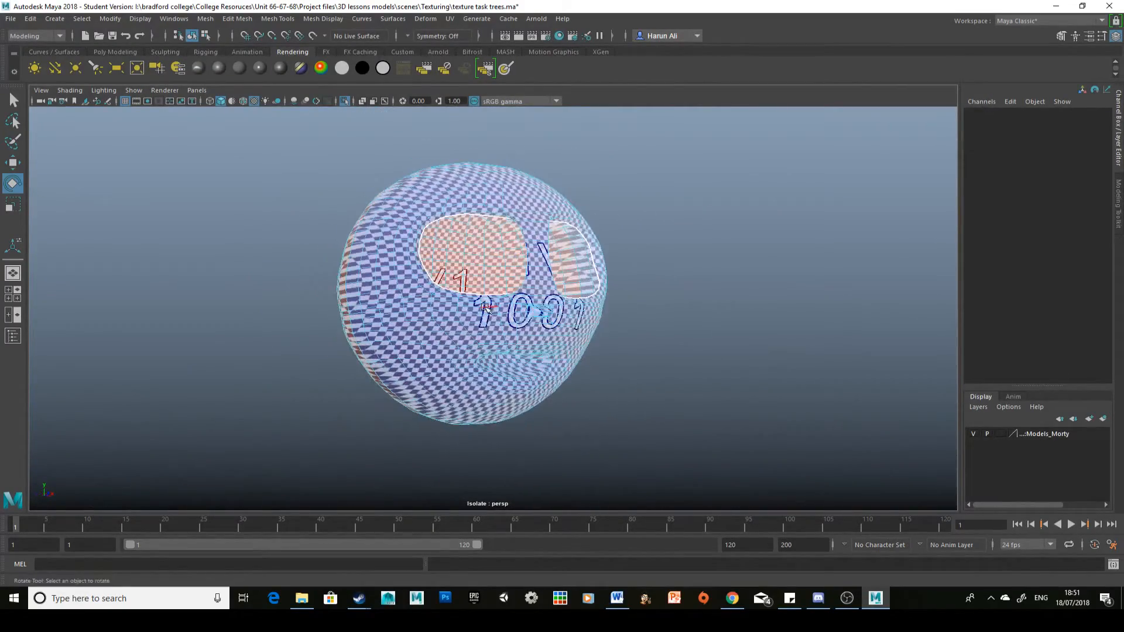
pyautogui.keyDown('alt'); pyautogui.moveTo(439, 284); pyautogui.dragTo(559, 334, button='right'); pyautogui.keyUp('alt')
pyautogui.keyDown('alt'); pyautogui.moveTo(559, 333); pyautogui.dragTo(532, 340); pyautogui.keyUp('alt')
pyautogui.keyDown('alt'); pyautogui.moveTo(676, 352); pyautogui.dragTo(467, 206); pyautogui.keyUp('alt')
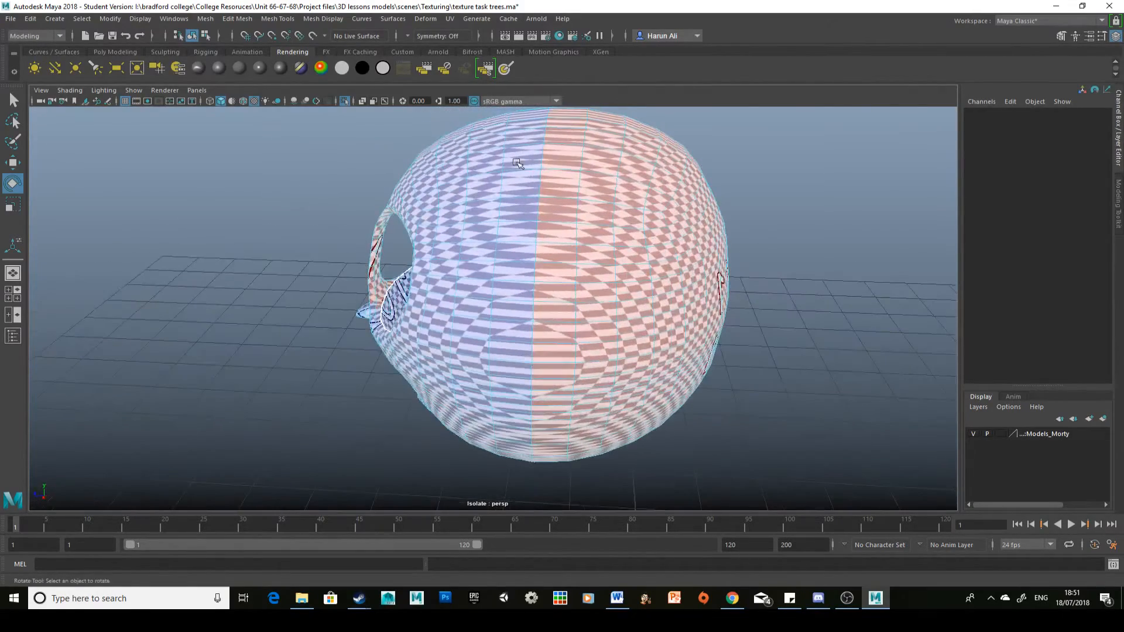
pyautogui.keyDown('alt'); pyautogui.moveTo(724, 369); pyautogui.dragTo(640, 357); pyautogui.keyUp('alt')
# Compare the head's planar UV layout with the checker pattern on the model
pyautogui.moveTo(1123, 138); pyautogui.dragTo(588, 125)
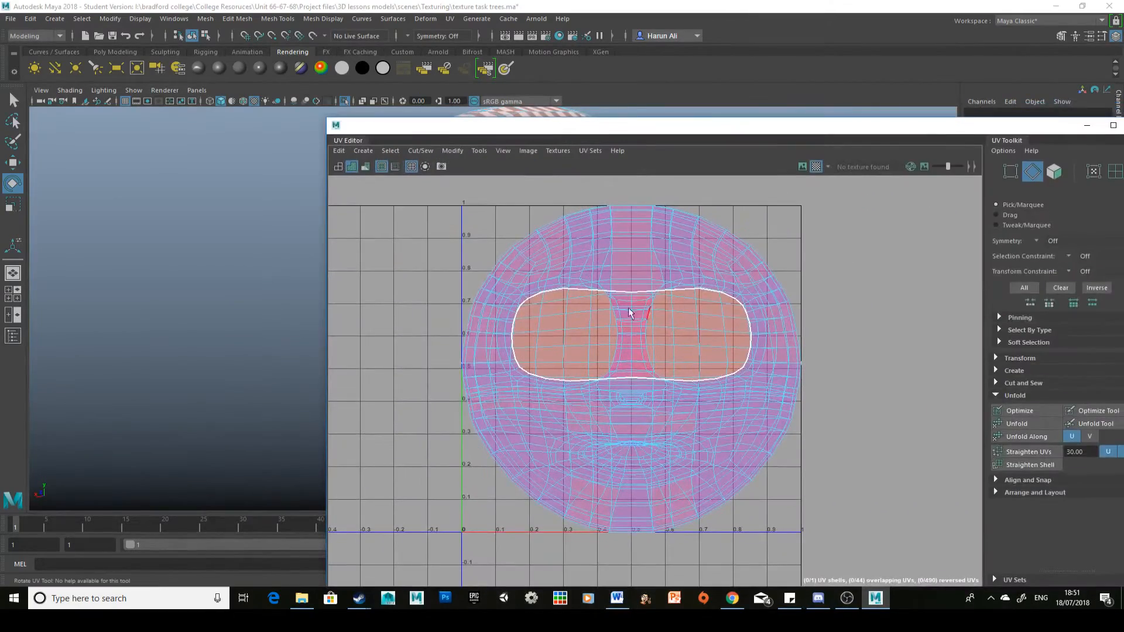
pyautogui.moveTo(751, 130); pyautogui.dragTo(694, 337)
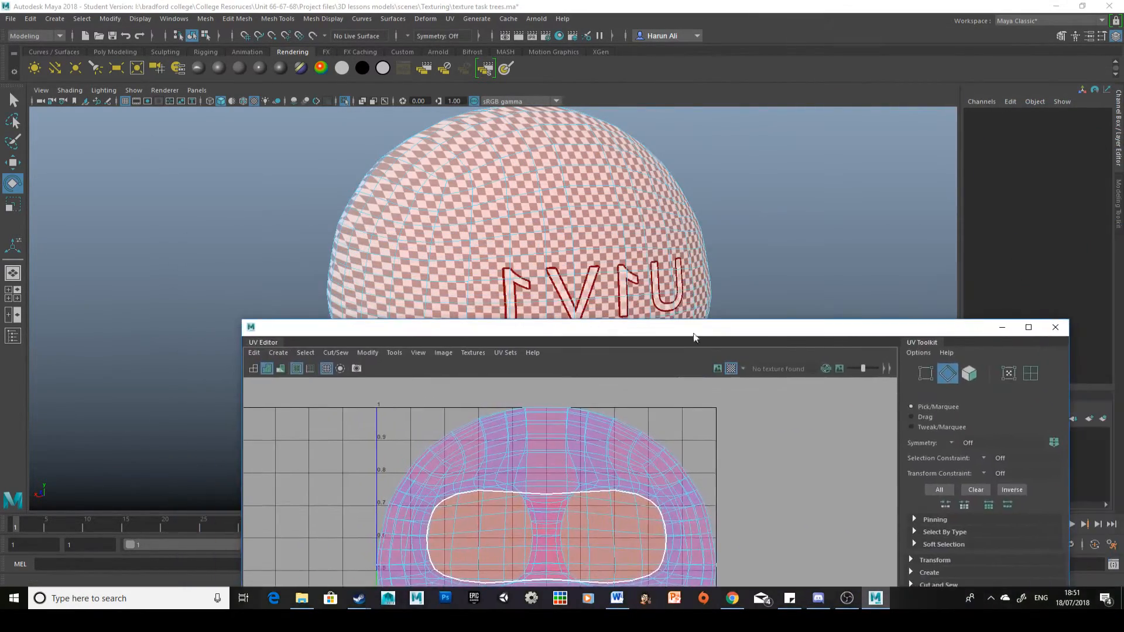
pyautogui.click(1003, 327)
pyautogui.keyDown('alt'); pyautogui.moveTo(761, 311); pyautogui.dragTo(539, 308); pyautogui.keyUp('alt')
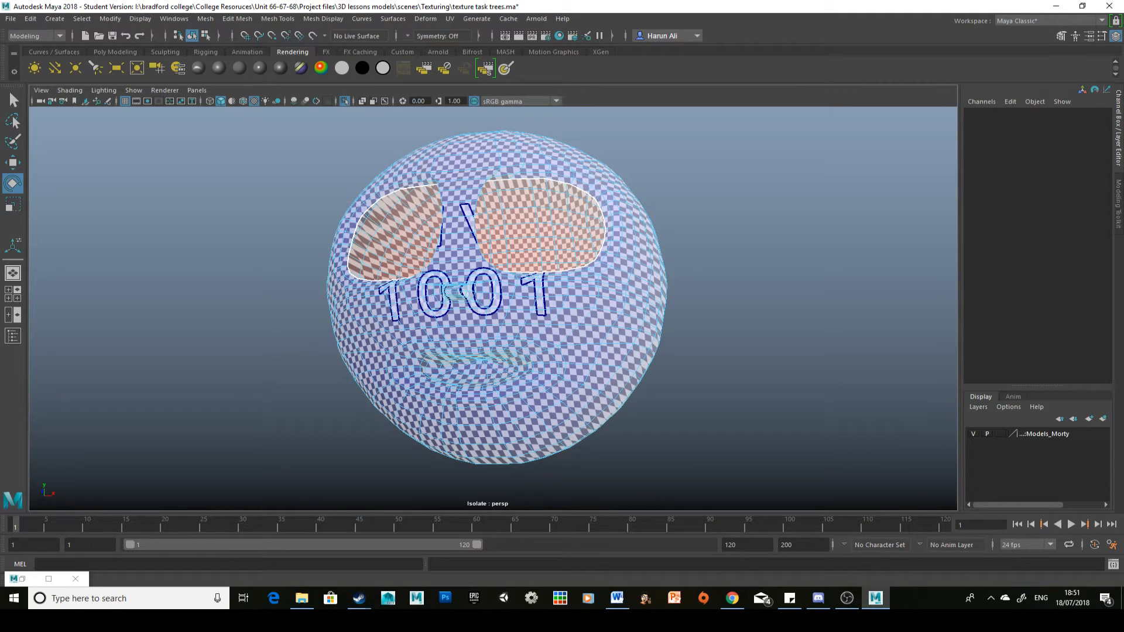
# Switch to Chrome, enlarge the reference image of an unwrapped human head's UV layout to study it, and close the image
pyautogui.hotkey('alt', 'Tab')
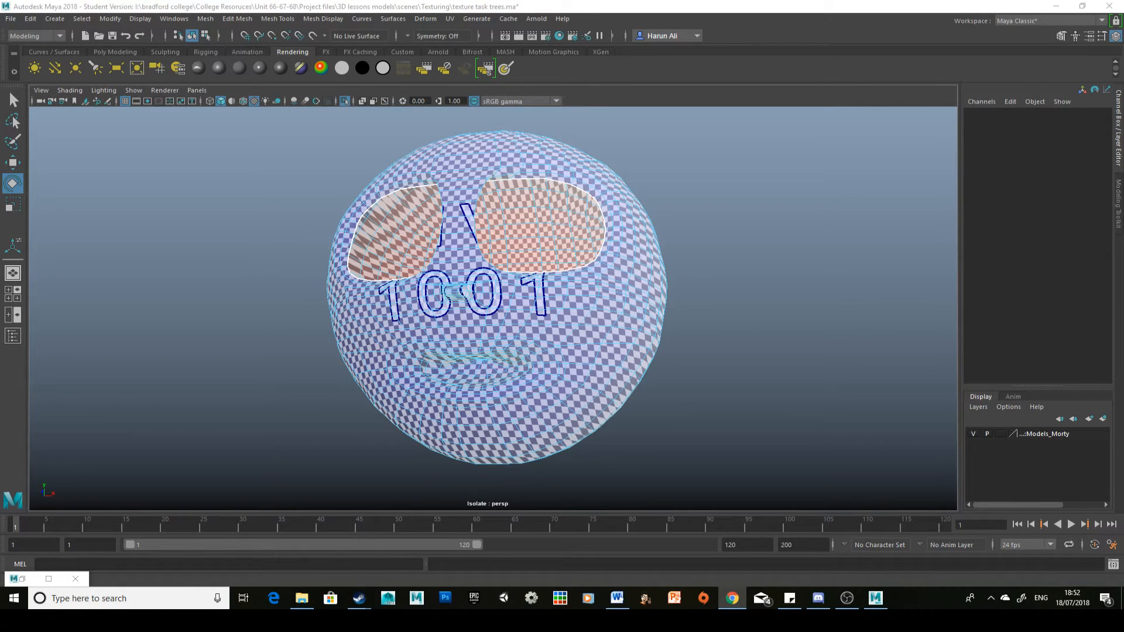
pyautogui.click(732, 598)
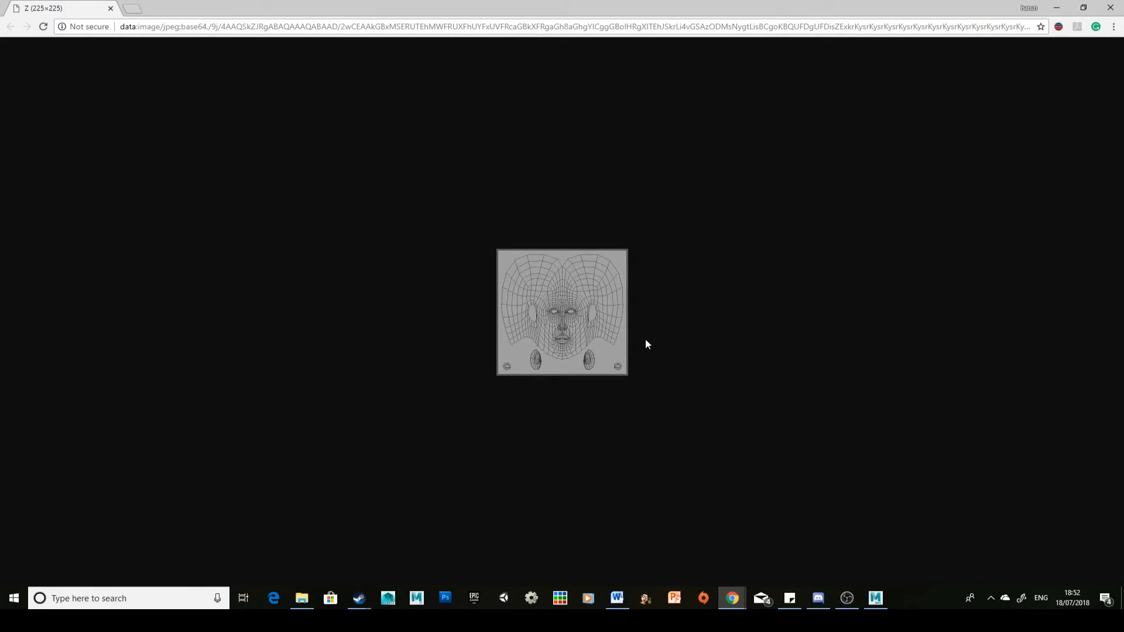
pyautogui.keyDown('ctrl'); pyautogui.scroll(7, 645, 339); pyautogui.keyUp('ctrl')
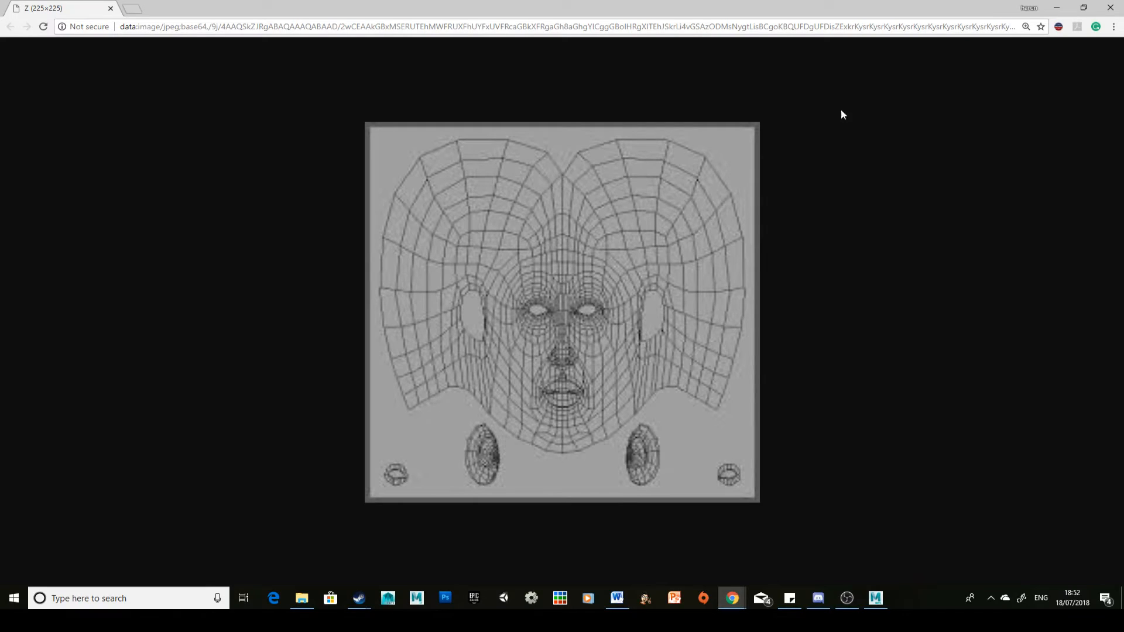
pyautogui.click(1111, 7)
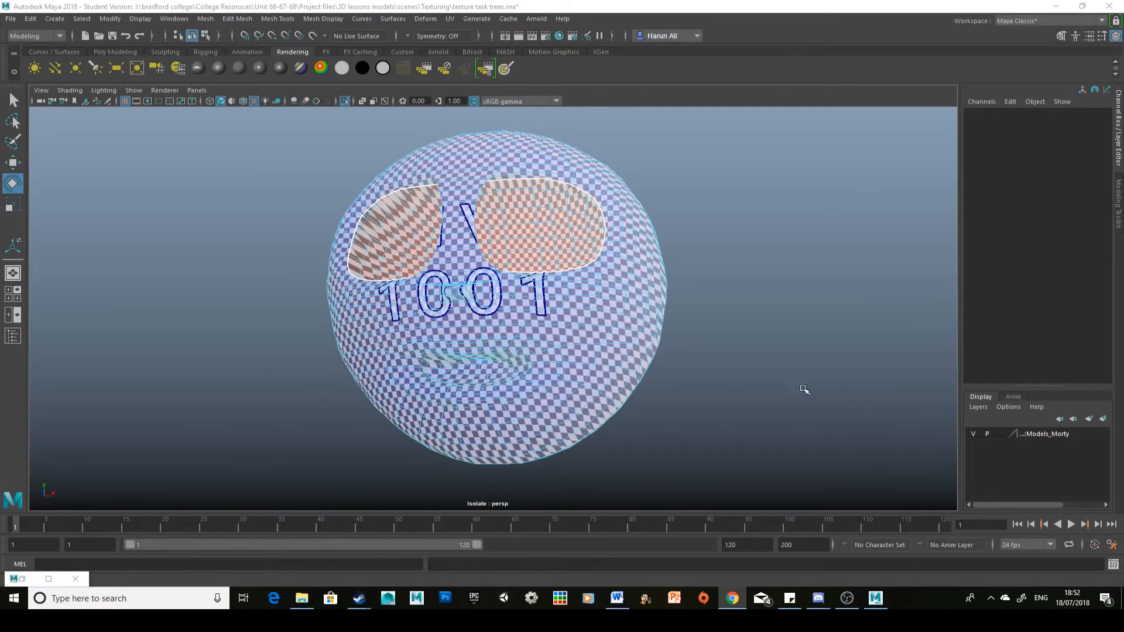
# Cut the head's UVs along the vertical edge loop at the back of the head
pyautogui.keyDown('alt'); pyautogui.moveTo(804, 389); pyautogui.dragTo(644, 320); pyautogui.keyUp('alt')
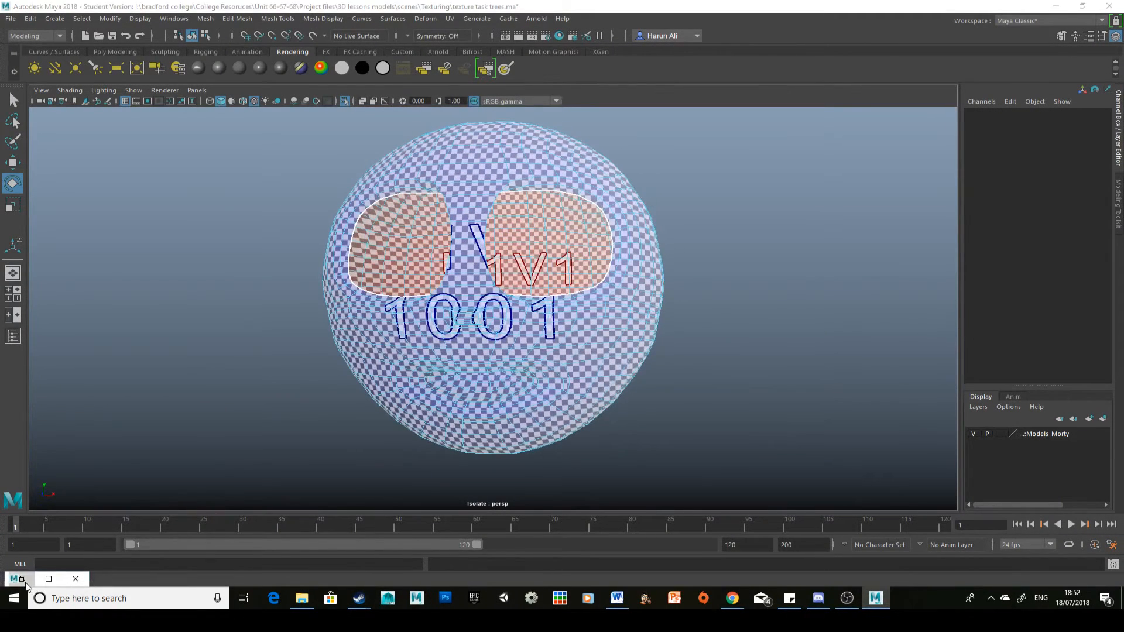
pyautogui.click(49, 580)
pyautogui.keyDown('alt'); pyautogui.moveTo(511, 230); pyautogui.dragTo(638, 206); pyautogui.keyUp('alt')
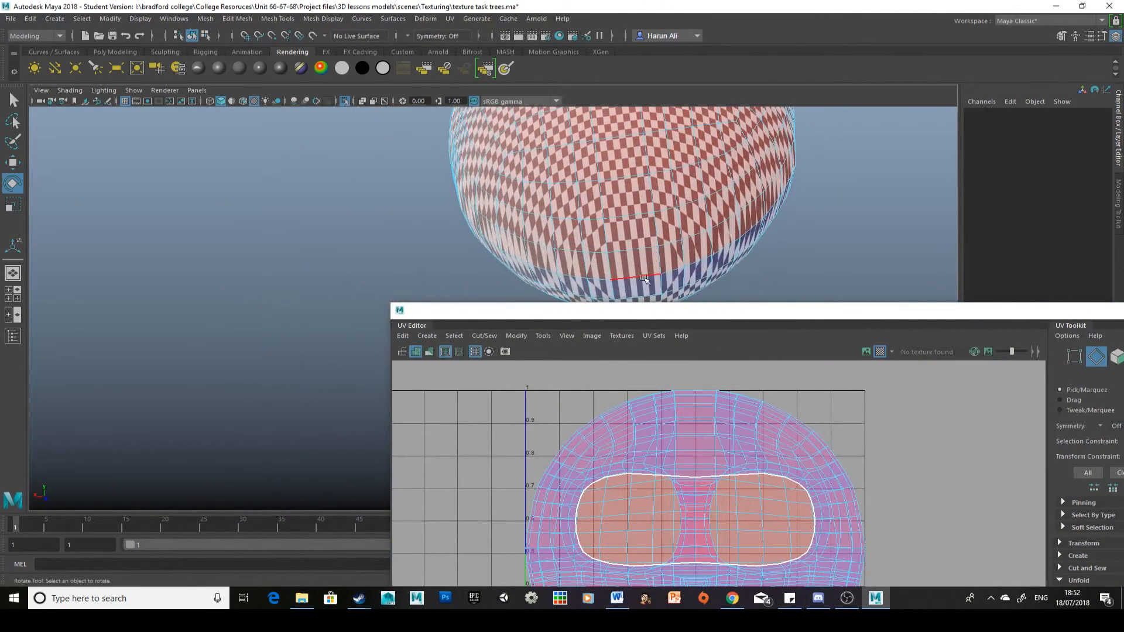
pyautogui.click(660, 256)
pyautogui.keyDown('alt'); pyautogui.moveTo(660, 255); pyautogui.dragTo(769, 224); pyautogui.keyUp('alt')
pyautogui.doubleClick(671, 172)
pyautogui.keyDown('shift'); pyautogui.moveTo(752, 338); pyautogui.dragTo(719, 354, button='right'); pyautogui.keyUp('shift')
# Select the head's entire UV shell, unfold it, and inspect the resulting layout and the checker pattern around the head
pyautogui.moveTo(761, 319); pyautogui.dragTo(720, 305, button='right')
pyautogui.moveTo(770, 218); pyautogui.dragTo(506, 160)
pyautogui.click(607, 414)
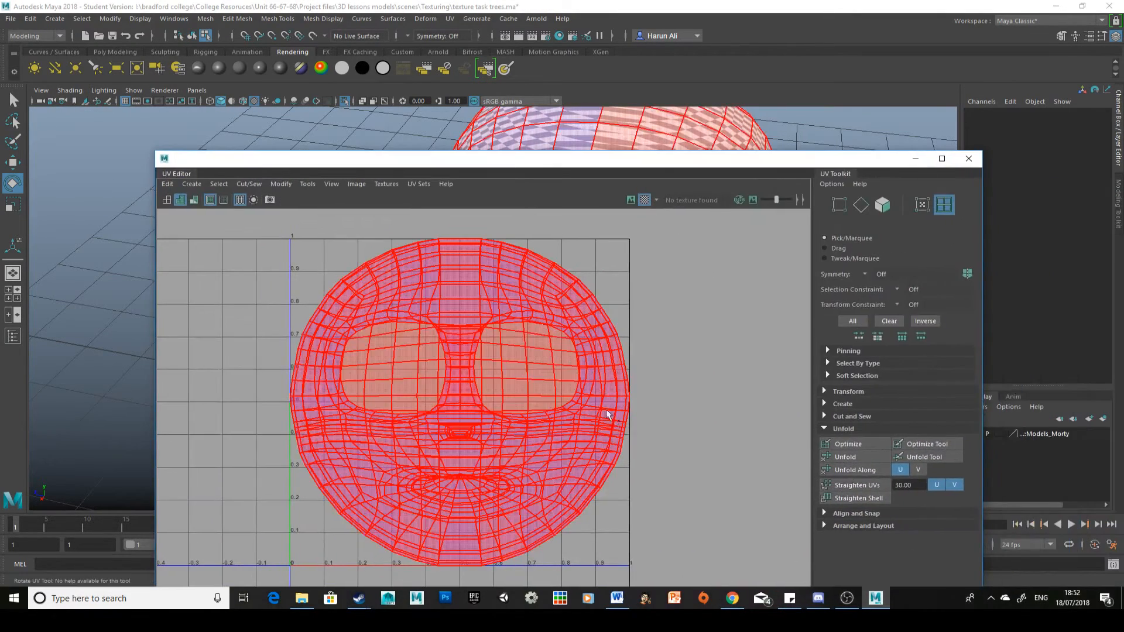
pyautogui.keyDown('shift'); pyautogui.moveTo(607, 415); pyautogui.dragTo(626, 416, button='right'); pyautogui.keyUp('shift')
pyautogui.click(848, 457)
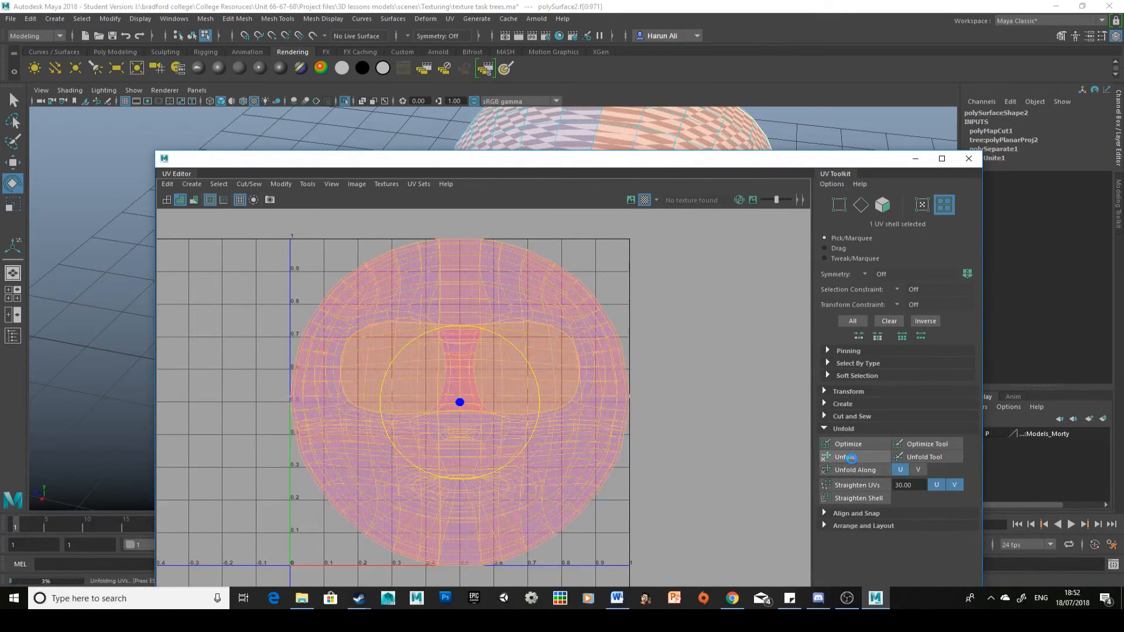
pyautogui.scroll(-1, 558, 419)
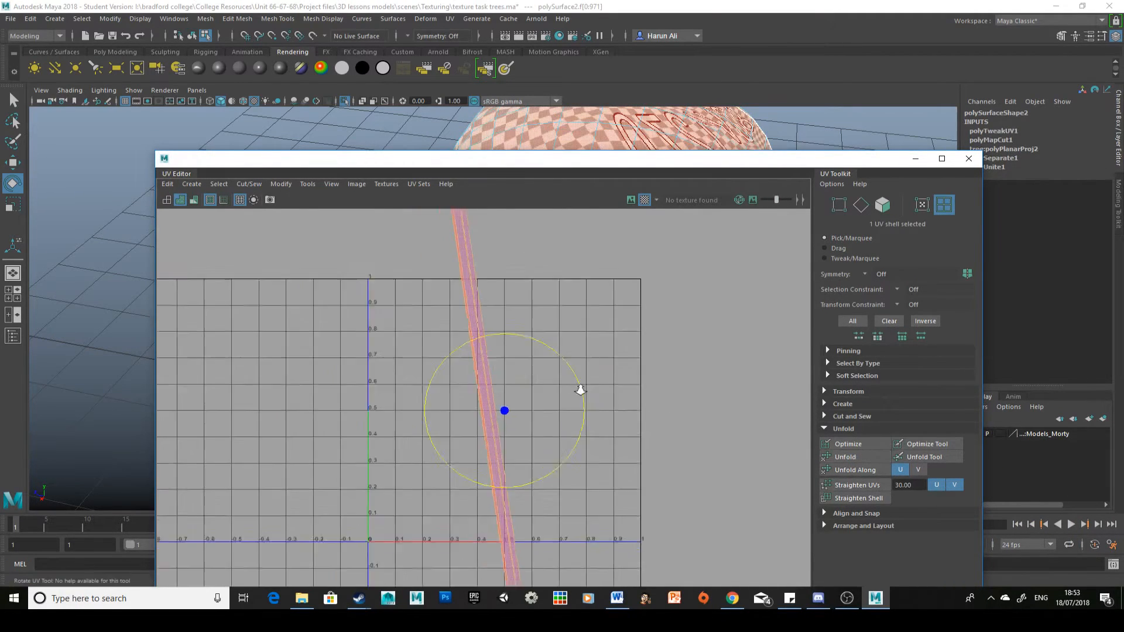
pyautogui.keyDown('alt'); pyautogui.moveTo(580, 390); pyautogui.dragTo(428, 328, button='right'); pyautogui.keyUp('alt')
pyautogui.moveTo(686, 165); pyautogui.dragTo(739, 336)
pyautogui.keyDown('alt'); pyautogui.moveTo(550, 292); pyautogui.dragTo(698, 277); pyautogui.keyUp('alt')
pyautogui.keyDown('alt'); pyautogui.moveTo(755, 449); pyautogui.dragTo(526, 415, button='right'); pyautogui.keyUp('alt')
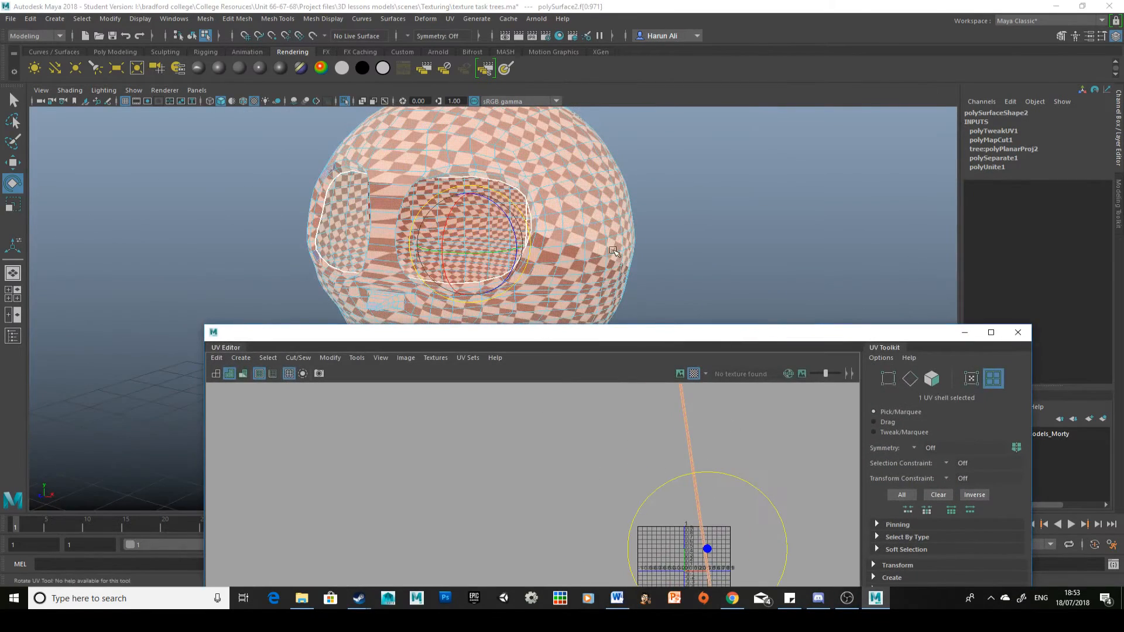
pyautogui.keyDown('alt'); pyautogui.moveTo(691, 239); pyautogui.dragTo(618, 267); pyautogui.keyUp('alt')
# Undo the head's unfold, its shell selection and the UV cut along the edge loop
pyautogui.hotkey('ctrl', 'z')
pyautogui.rightClick(581, 252)
pyautogui.hotkey('ctrl', 'z')
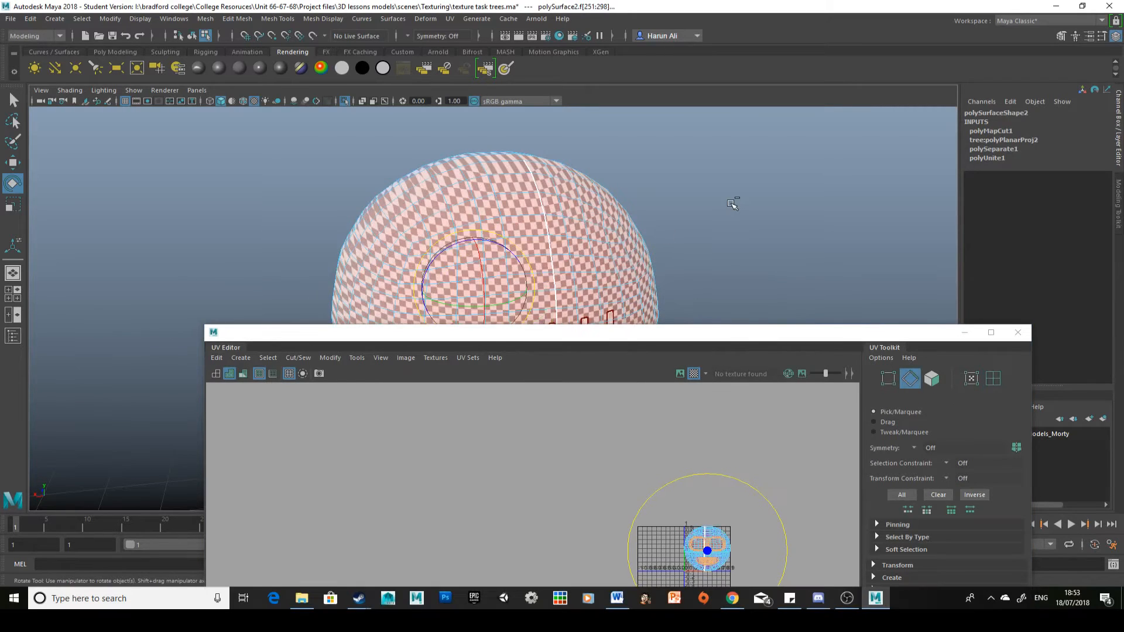
pyautogui.click(730, 210)
pyautogui.hotkey('ctrl', 'z')
pyautogui.hotkey('ctrl', 'z')
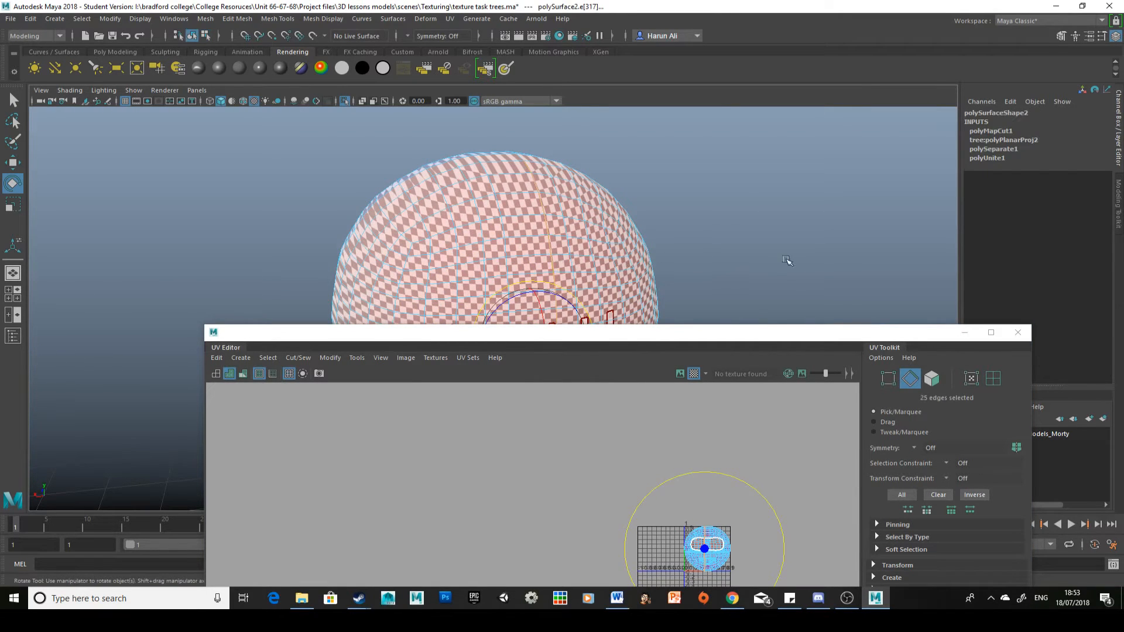
pyautogui.hotkey('ctrl', 'z')
pyautogui.hotkey('ctrl', 'z')
pyautogui.hotkey('ctrl', 'z')
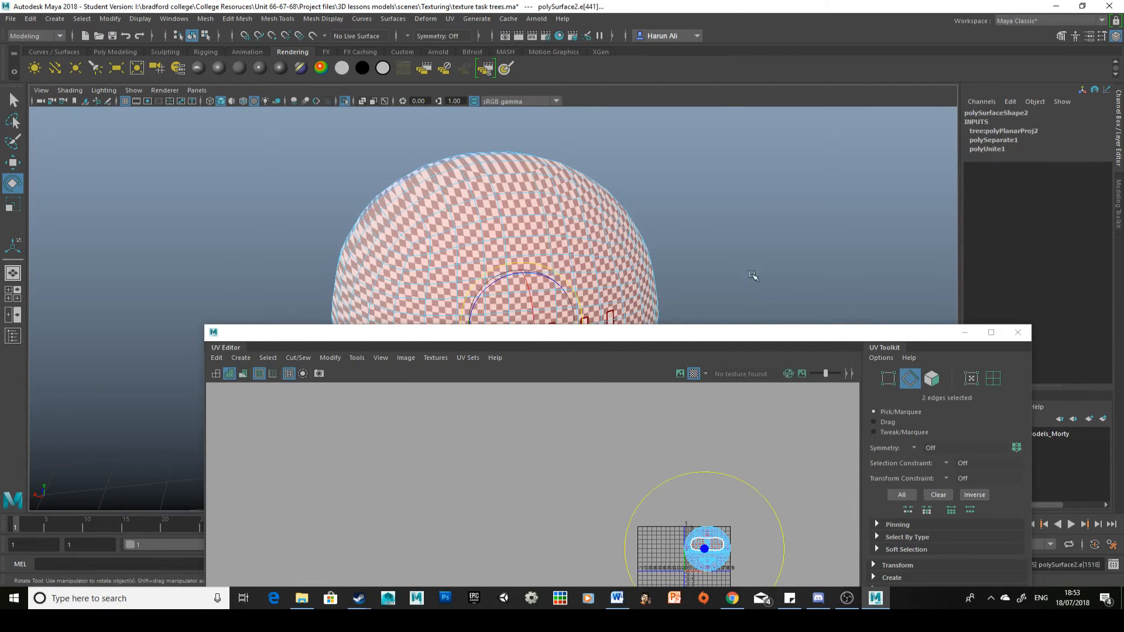
# Select the vertical edge loop running over the back of the head and delete its edges
pyautogui.click(753, 276)
pyautogui.doubleClick(551, 249)
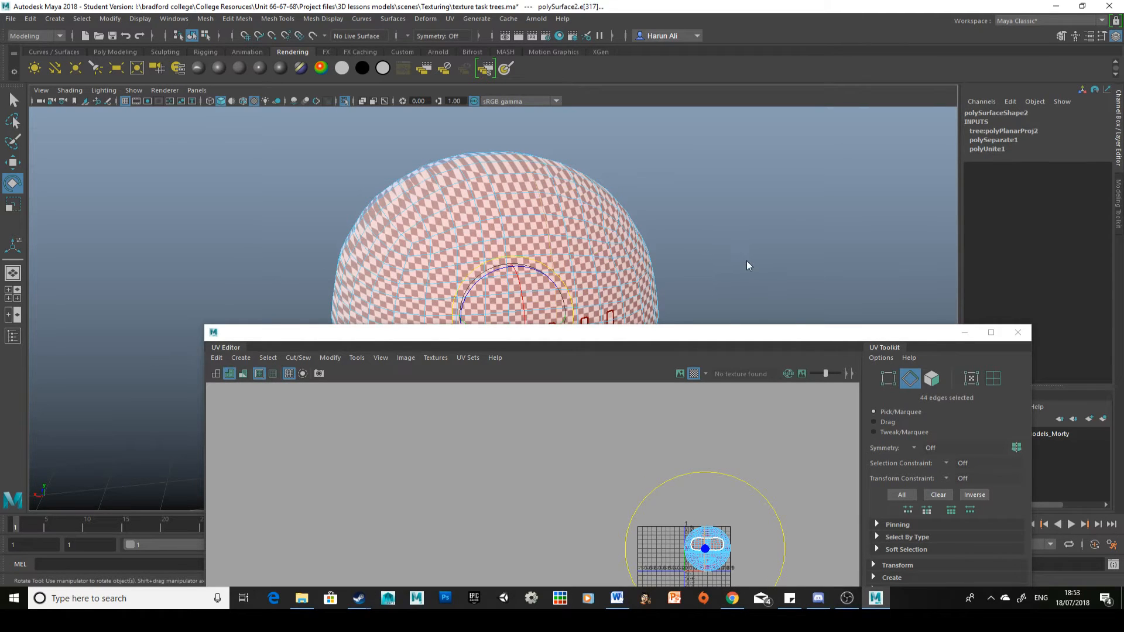
pyautogui.keyDown('shift'); pyautogui.moveTo(747, 262); pyautogui.dragTo(706, 281, button='right'); pyautogui.keyUp('shift')
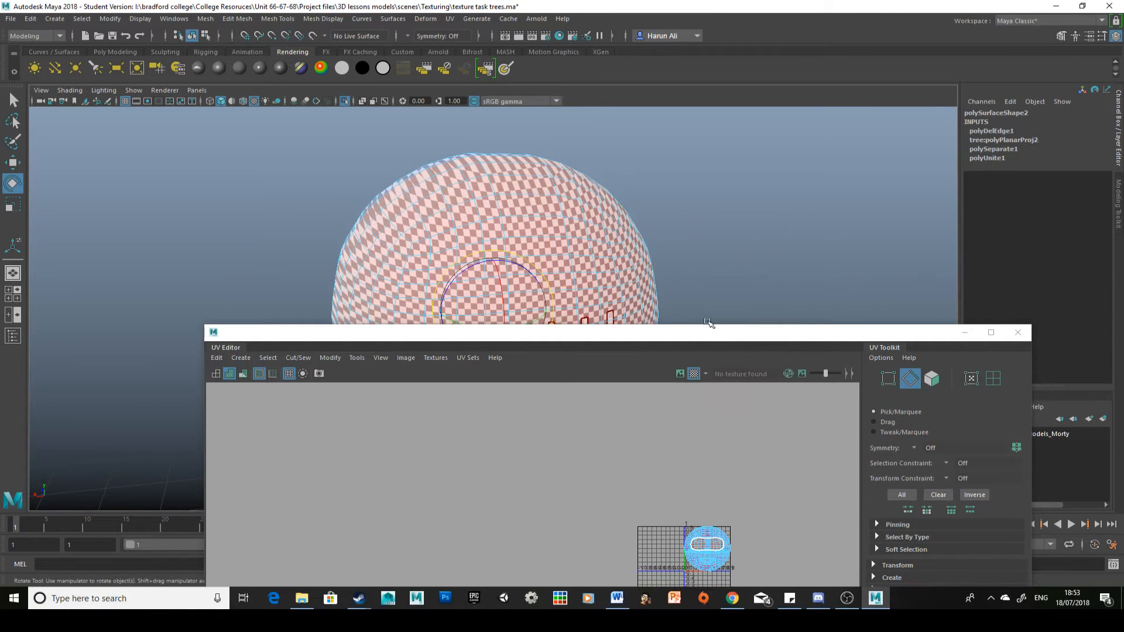
# Try unfolding the head's whole UV shell, inspect the layout and the model, and undo the unfold
pyautogui.moveTo(718, 342); pyautogui.dragTo(686, 195)
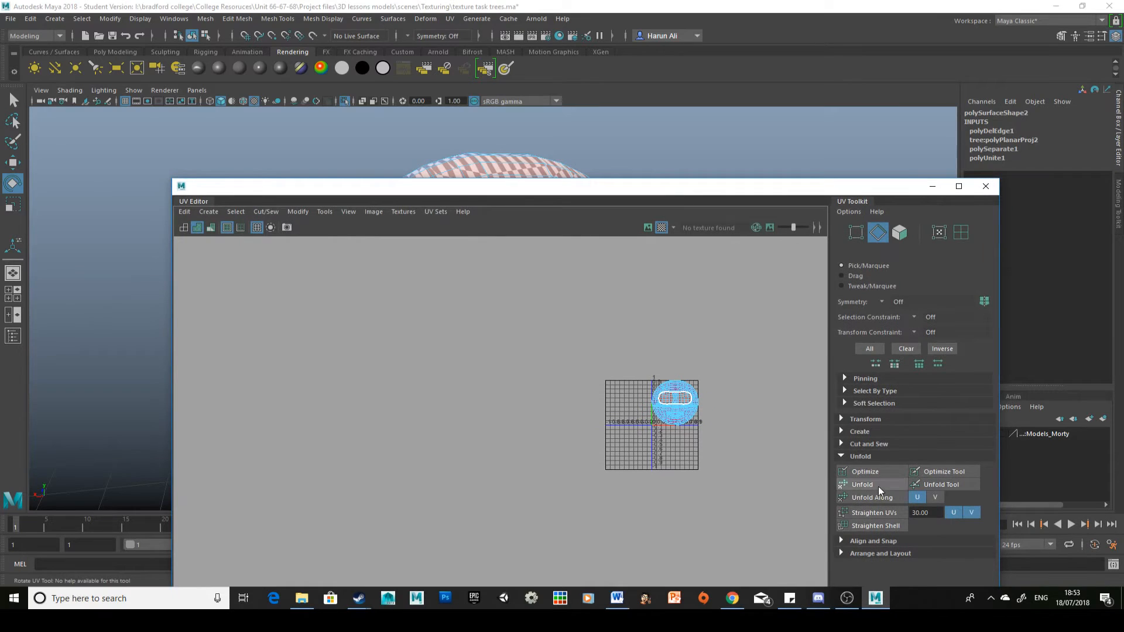
pyautogui.moveTo(696, 402); pyautogui.dragTo(660, 411, button='right')
pyautogui.click(660, 411)
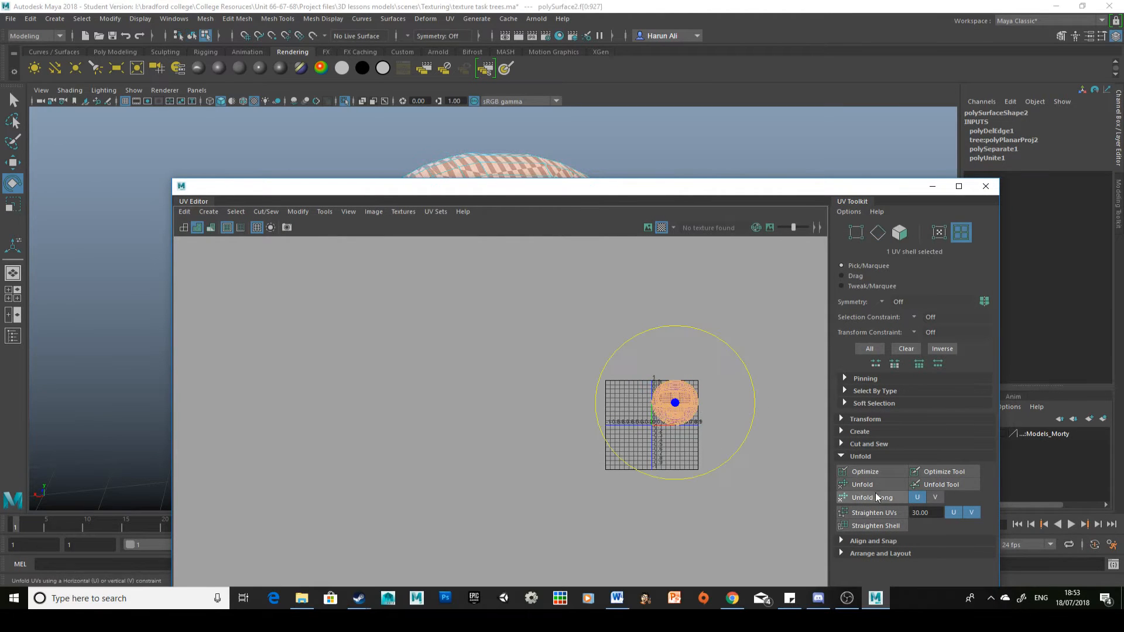
pyautogui.click(881, 488)
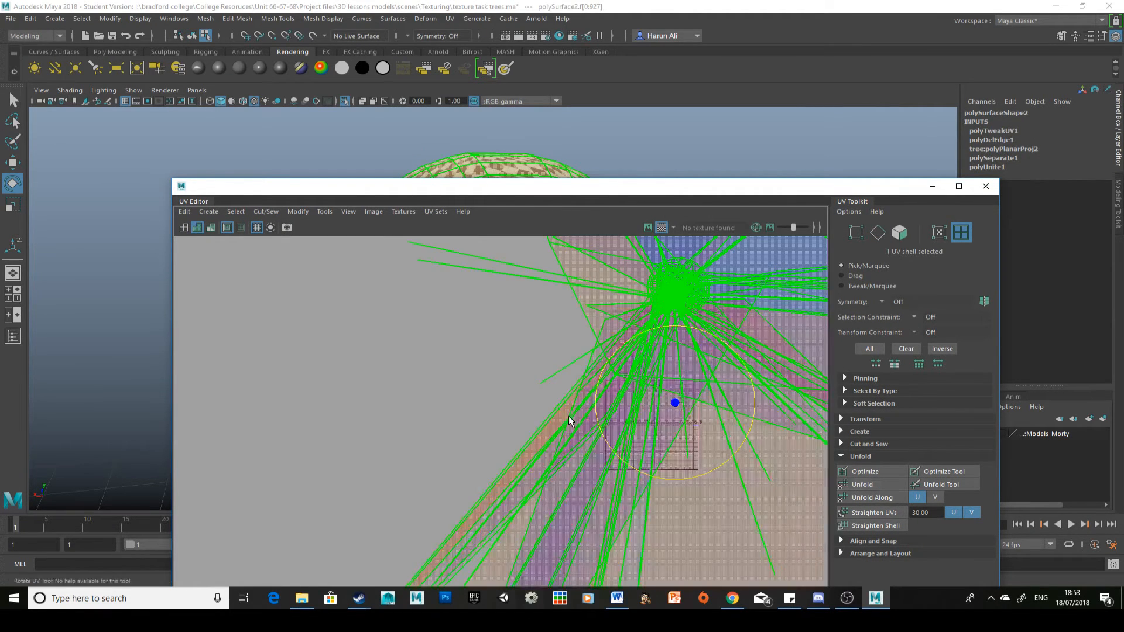
pyautogui.moveTo(547, 200); pyautogui.dragTo(632, 317)
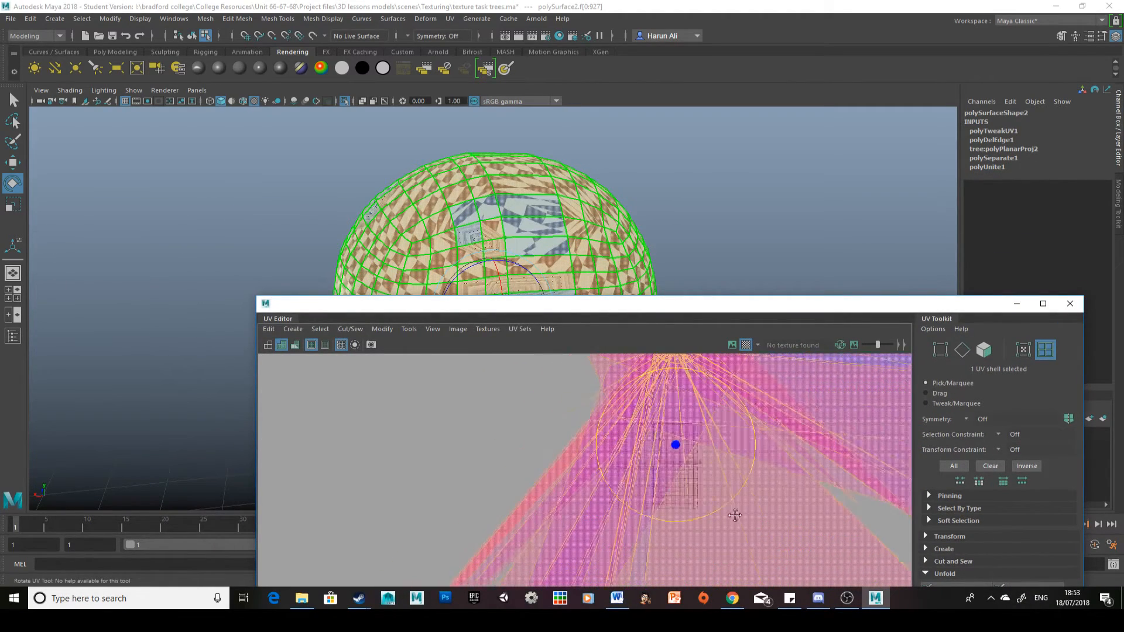
pyautogui.hotkey('ctrl', 'z')
# Switch the head to edge selection, bring its underside into view and turn off the checker pattern
pyautogui.keyDown('alt'); pyautogui.moveTo(682, 241); pyautogui.dragTo(709, 230); pyautogui.keyUp('alt')
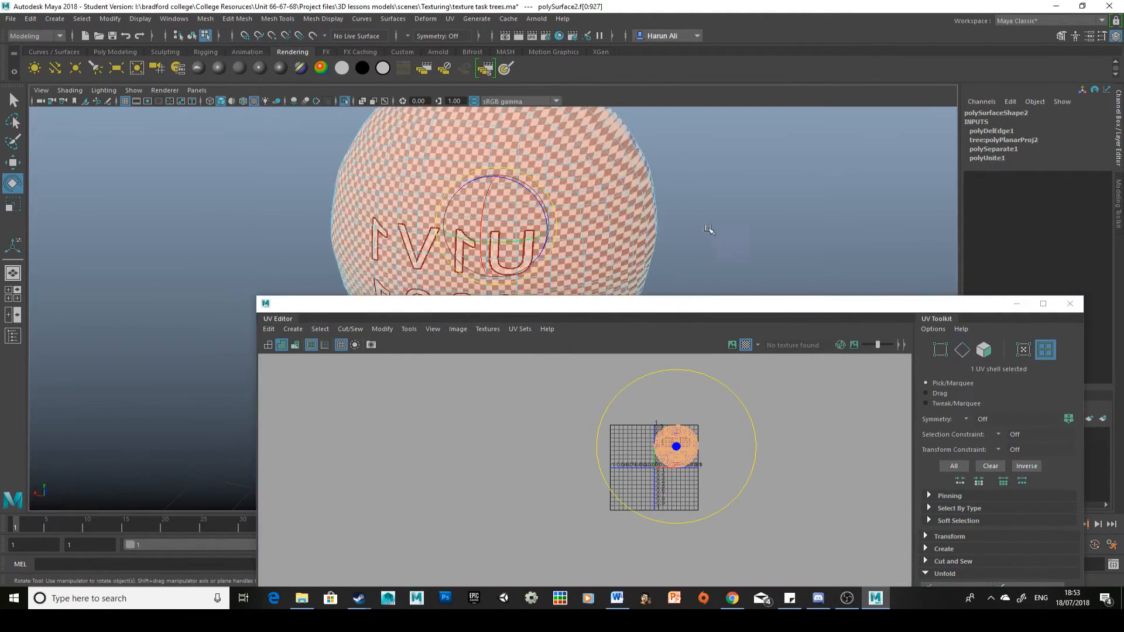
pyautogui.press('F8')
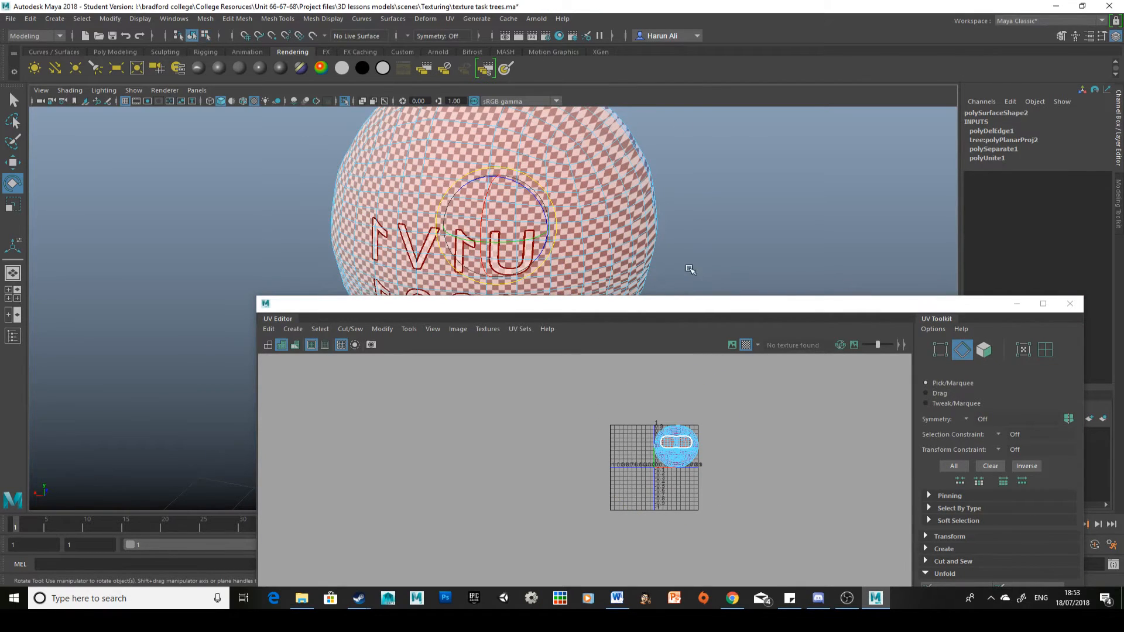
pyautogui.keyDown('alt'); pyautogui.moveTo(691, 270); pyautogui.dragTo(706, 215, button='middle'); pyautogui.keyUp('alt')
pyautogui.keyDown('alt'); pyautogui.moveTo(703, 468); pyautogui.dragTo(849, 571, button='right'); pyautogui.keyUp('alt')
pyautogui.moveTo(481, 251)
pyautogui.keyDown('alt'); pyautogui.mouseDown()
pyautogui.moveTo(574, 181)
pyautogui.moveTo(462, 246)
pyautogui.mouseUp(); pyautogui.keyUp('alt')
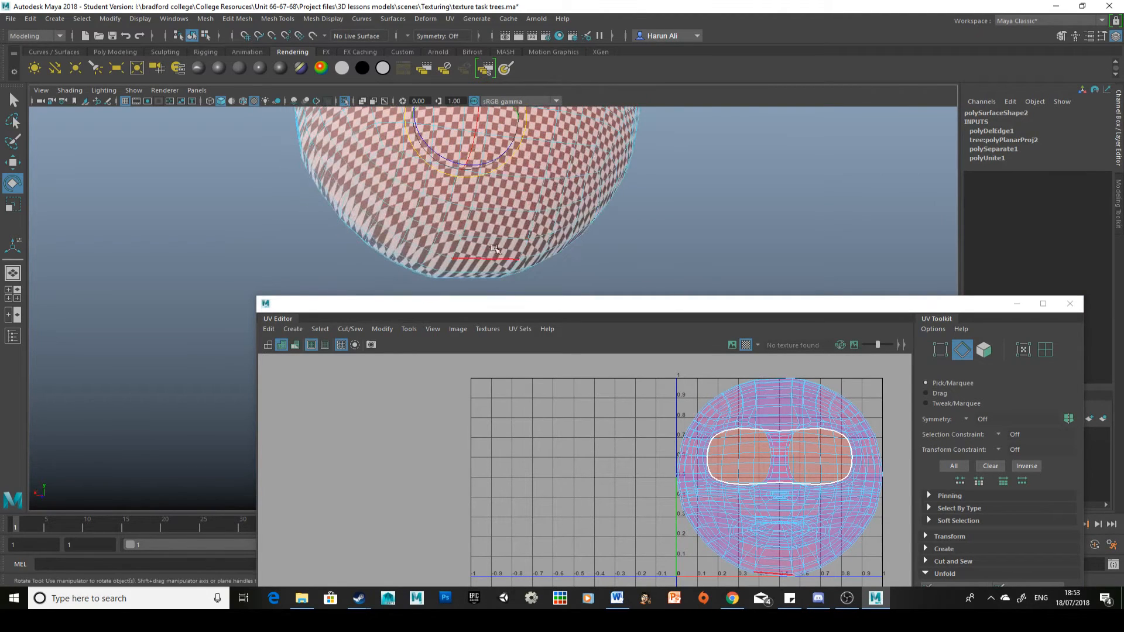
pyautogui.click(448, 267)
pyautogui.press('q')
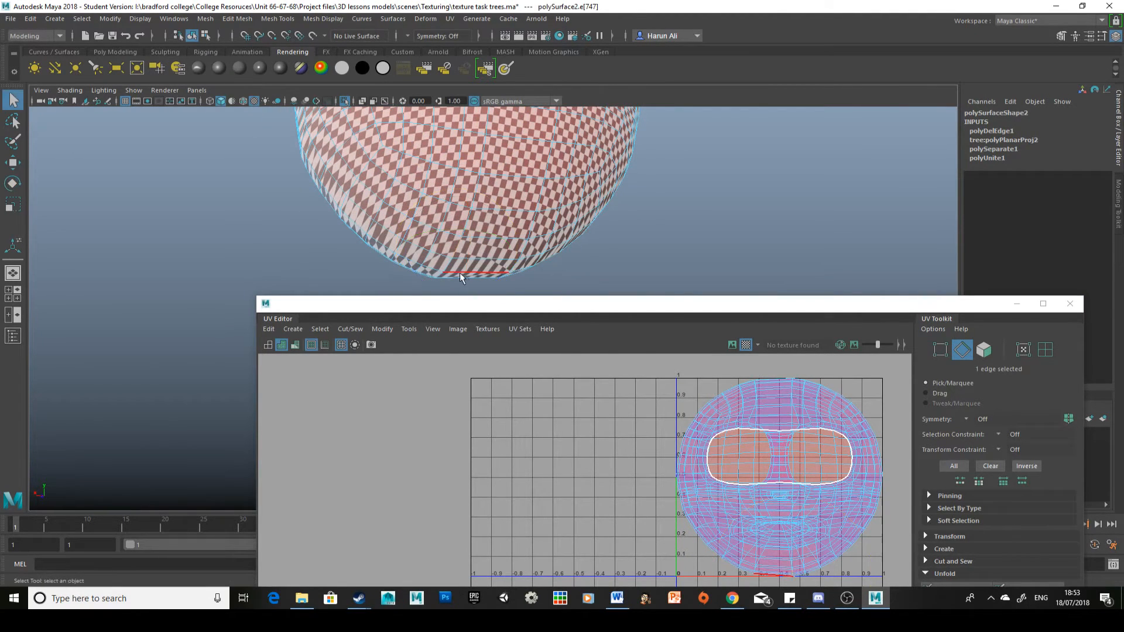
pyautogui.press('5')
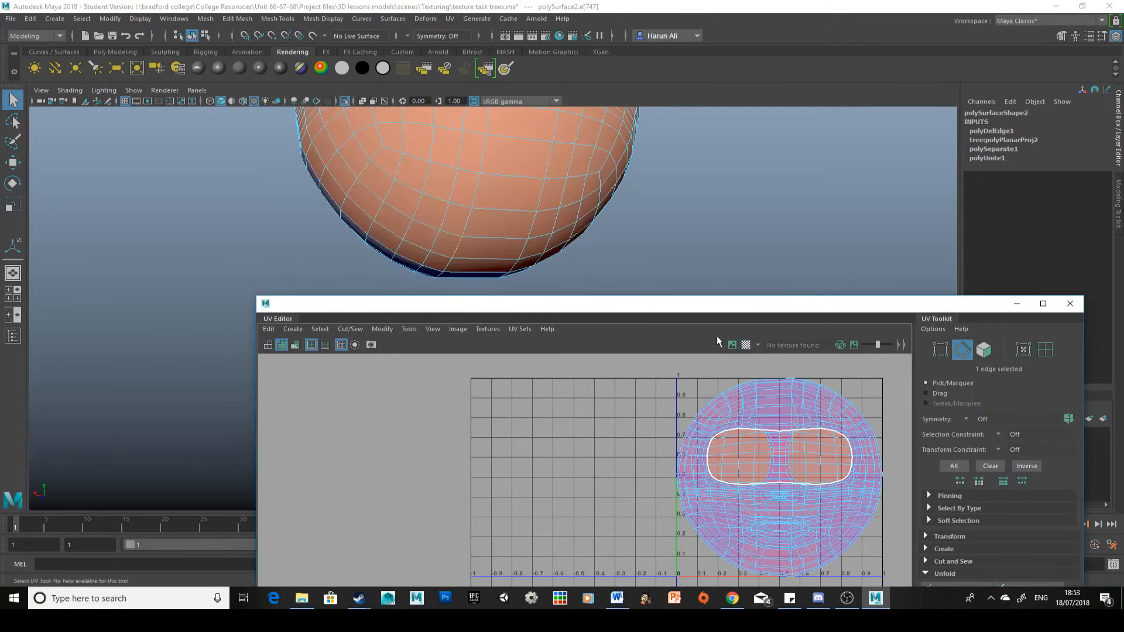
# Select the vertical edge loop over the back of the head and cut the UVs along it
pyautogui.click(447, 270)
pyautogui.keyDown('alt'); pyautogui.moveTo(512, 228); pyautogui.dragTo(542, 195); pyautogui.keyUp('alt')
pyautogui.doubleClick(486, 166)
pyautogui.keyDown('alt'); pyautogui.moveTo(580, 239); pyautogui.dragTo(519, 203); pyautogui.keyUp('alt')
pyautogui.keyDown('shift'); pyautogui.moveTo(779, 440); pyautogui.dragTo(741, 455, button='right'); pyautogui.keyUp('shift')
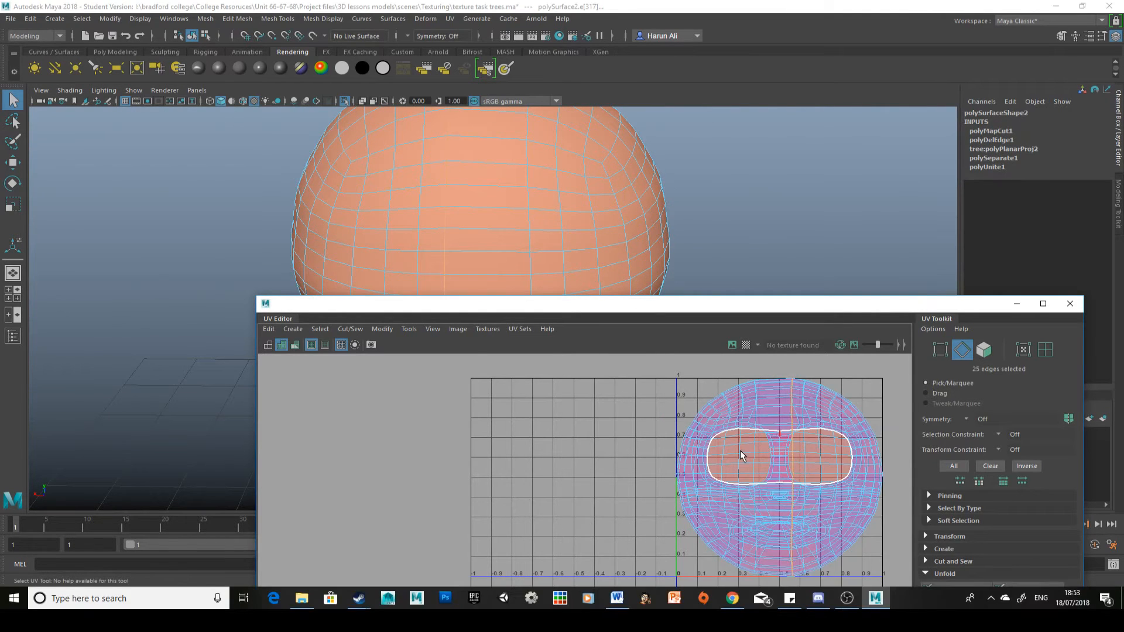
# Select the head's entire UV shell and unfold it
pyautogui.moveTo(822, 448); pyautogui.dragTo(768, 426, button='right')
pyautogui.click(822, 450)
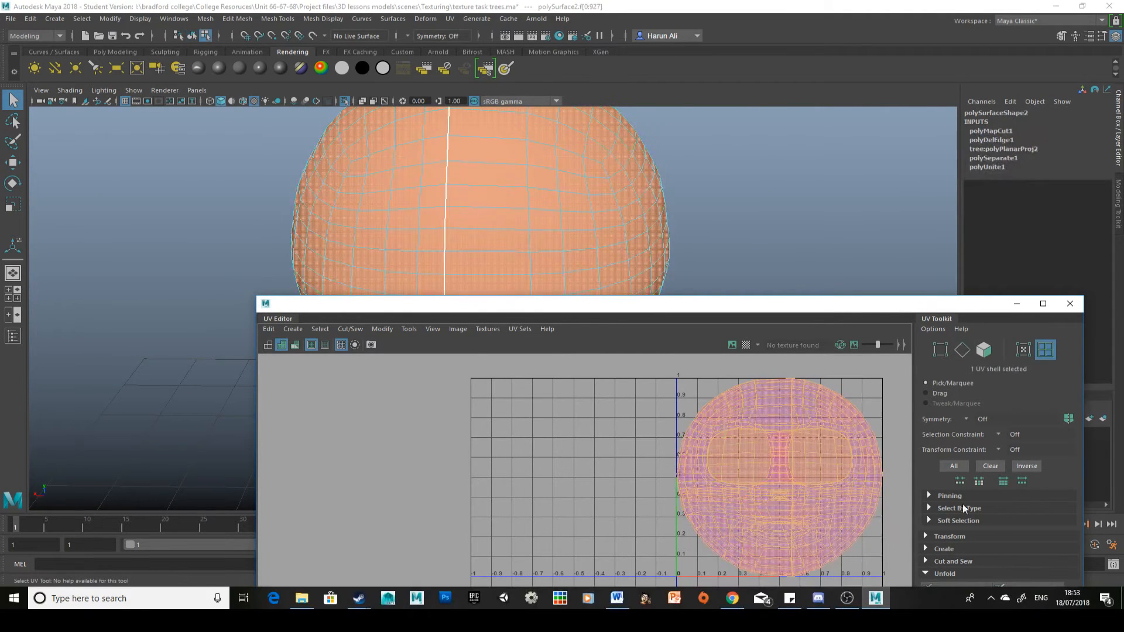
pyautogui.moveTo(910, 304); pyautogui.dragTo(864, 168)
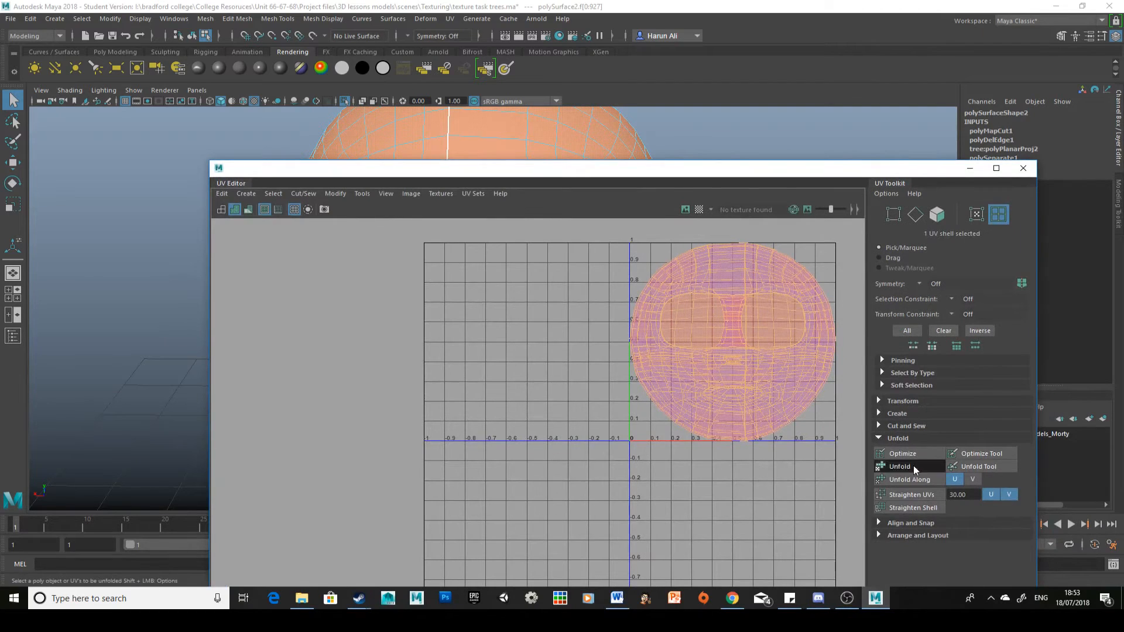
pyautogui.click(914, 468)
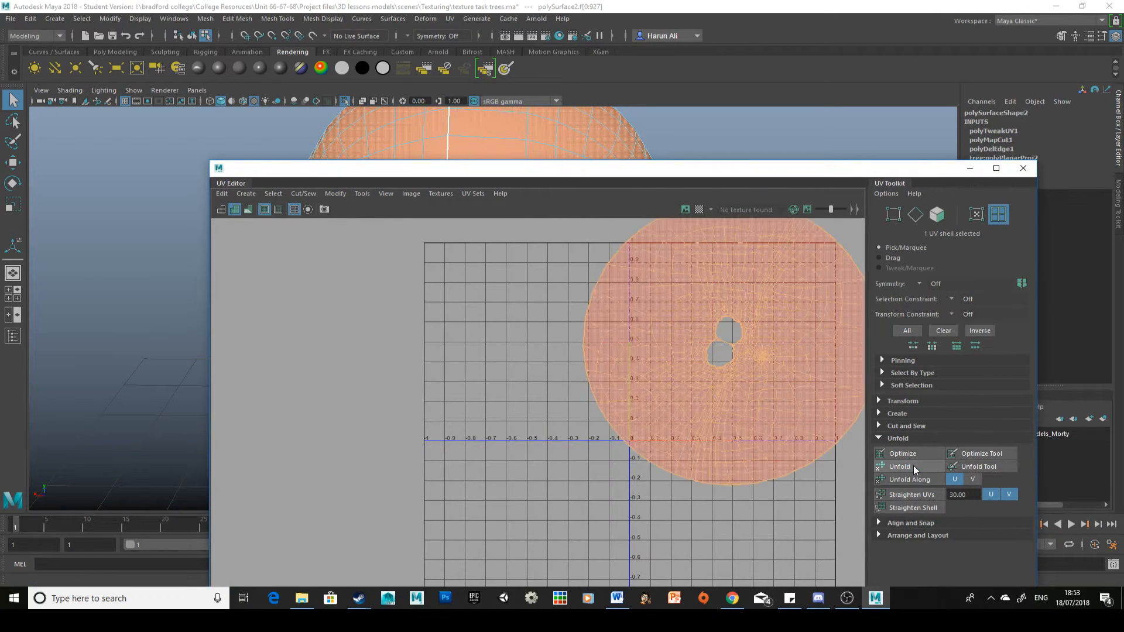
pyautogui.keyDown('alt'); pyautogui.moveTo(737, 459); pyautogui.dragTo(630, 499, button='middle'); pyautogui.keyUp('alt')
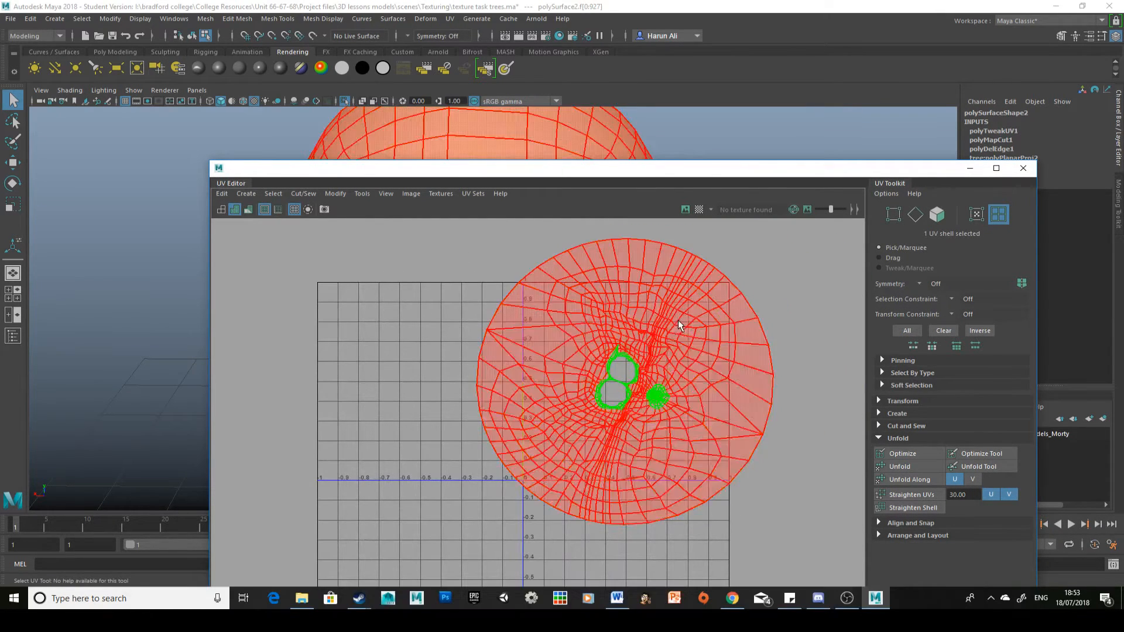
# Rotate the unfolded head shell until the eye openings lie level above the mouth, and clear the selection
pyautogui.press('e')
pyautogui.moveTo(683, 332); pyautogui.dragTo(723, 433)
pyautogui.click(809, 476)
pyautogui.moveTo(674, 363)
pyautogui.keyDown('alt'); pyautogui.mouseDown(button='right')
pyautogui.moveTo(747, 396)
pyautogui.moveTo(703, 377)
pyautogui.mouseUp(button='right'); pyautogui.keyUp('alt')
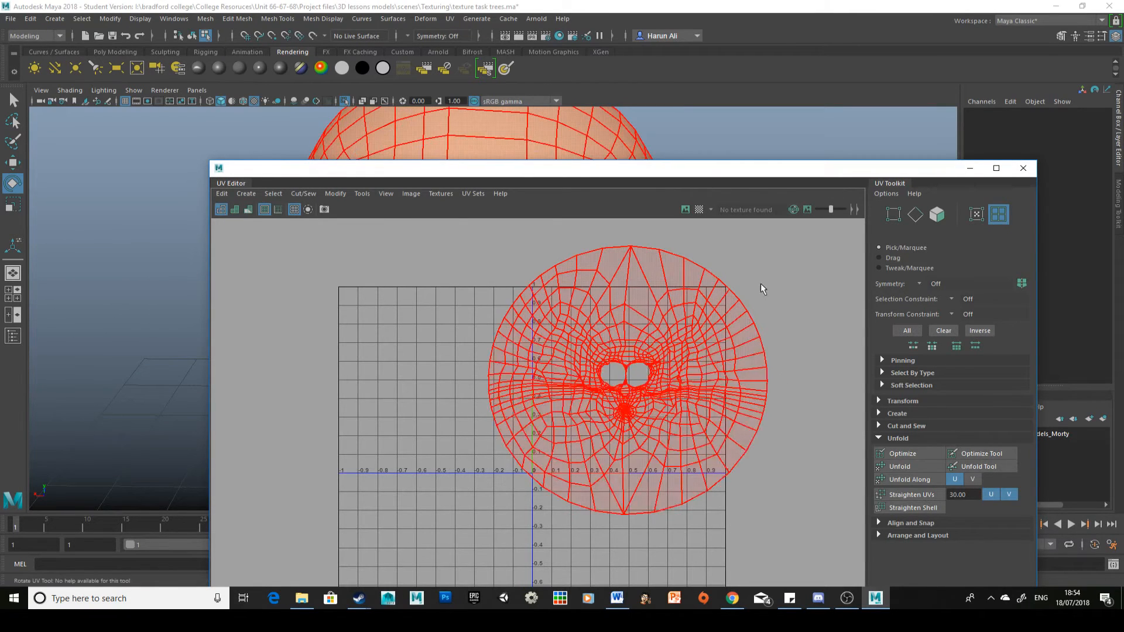
pyautogui.keyDown('alt'); pyautogui.moveTo(761, 283); pyautogui.dragTo(837, 326, button='right'); pyautogui.keyUp('alt')
pyautogui.keyDown('alt'); pyautogui.moveTo(767, 334); pyautogui.dragTo(809, 419, button='right'); pyautogui.keyUp('alt')
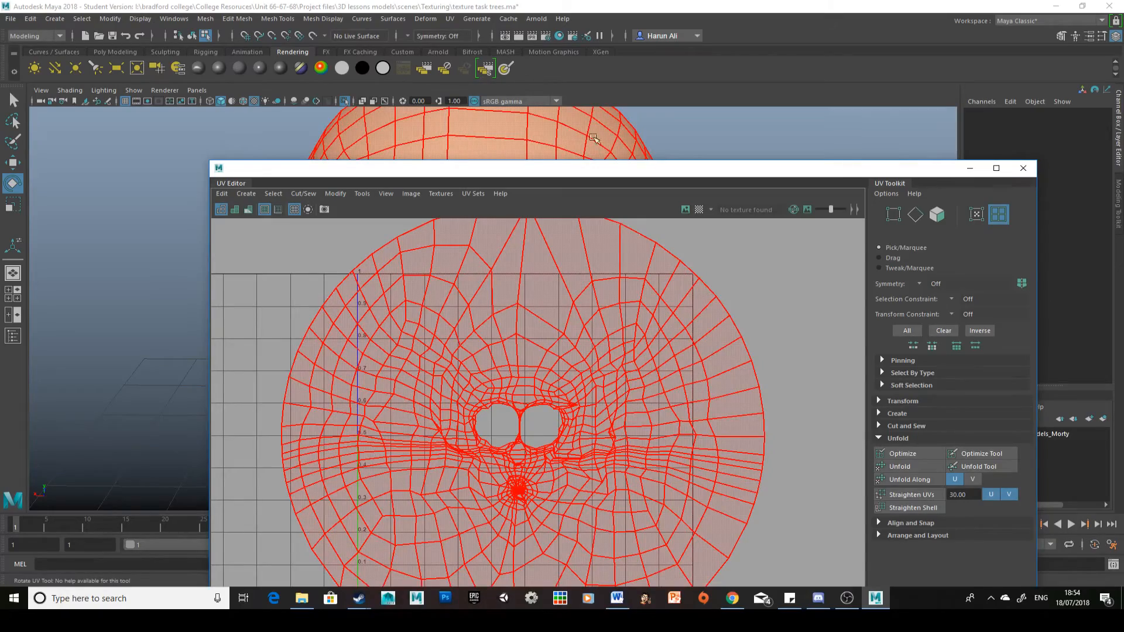
# Move the UV Editor clear of the head and shade the UV shells to inspect the layout around the eyes
pyautogui.moveTo(612, 179); pyautogui.dragTo(990, 129)
pyautogui.keyDown('alt'); pyautogui.moveTo(410, 252); pyautogui.dragTo(500, 256); pyautogui.keyUp('alt')
pyautogui.keyDown('alt'); pyautogui.moveTo(499, 256); pyautogui.dragTo(352, 318, button='middle'); pyautogui.keyUp('alt')
pyautogui.keyDown('alt'); pyautogui.moveTo(351, 319); pyautogui.dragTo(354, 190); pyautogui.keyUp('alt')
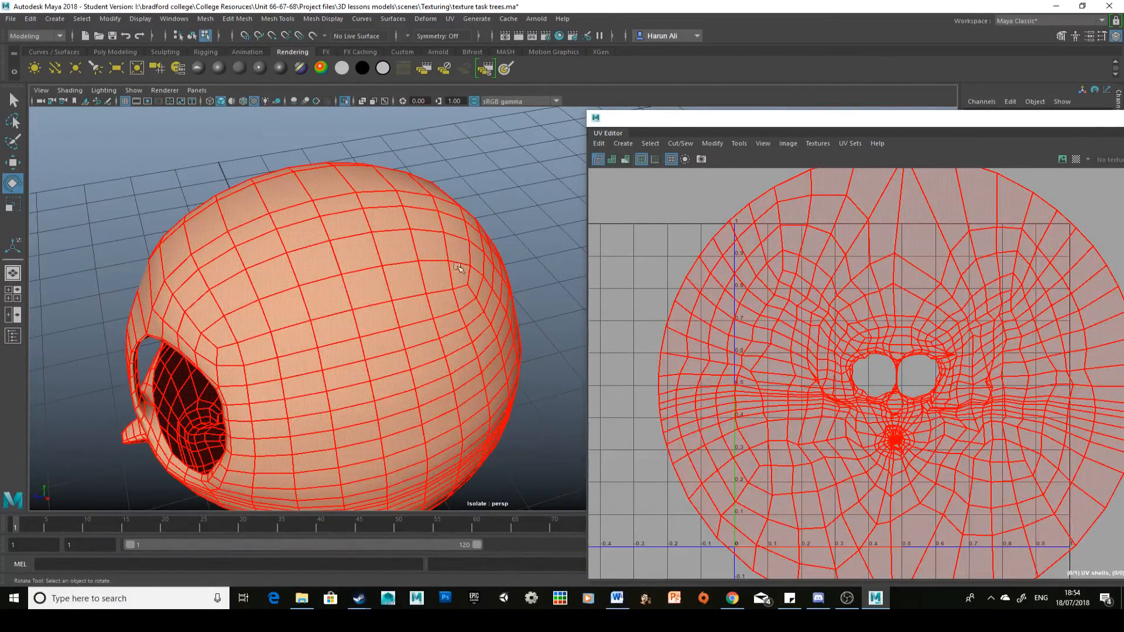
pyautogui.keyDown('alt'); pyautogui.moveTo(465, 246); pyautogui.dragTo(585, 219); pyautogui.keyUp('alt')
pyautogui.keyDown('alt'); pyautogui.moveTo(467, 230); pyautogui.dragTo(301, 200, button='middle'); pyautogui.keyUp('alt')
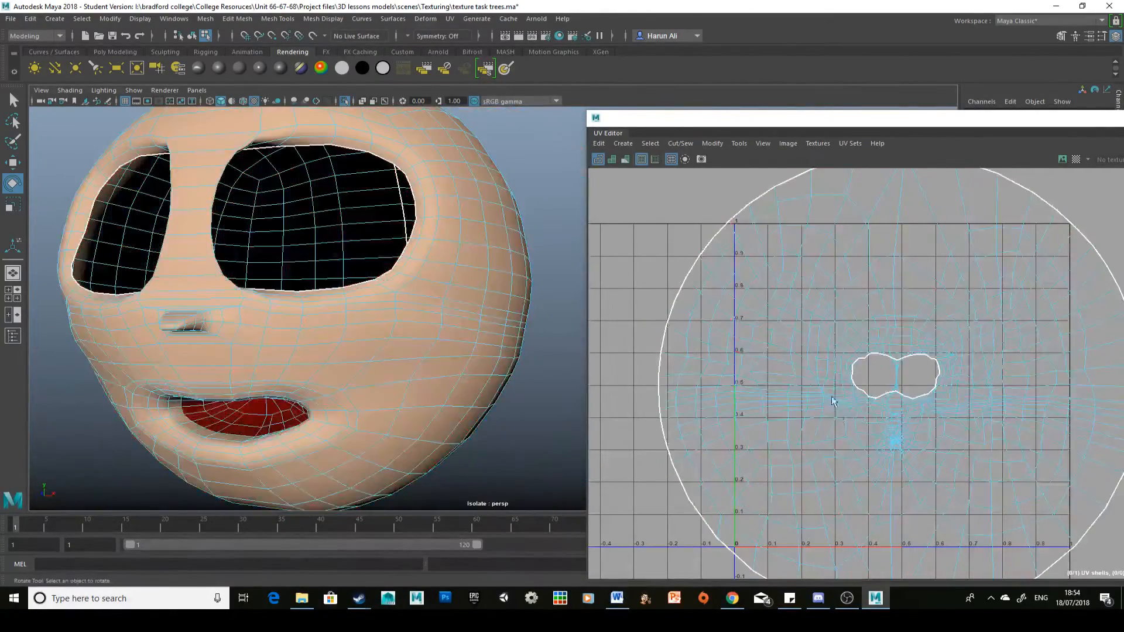
pyautogui.scroll(10, 834, 401)
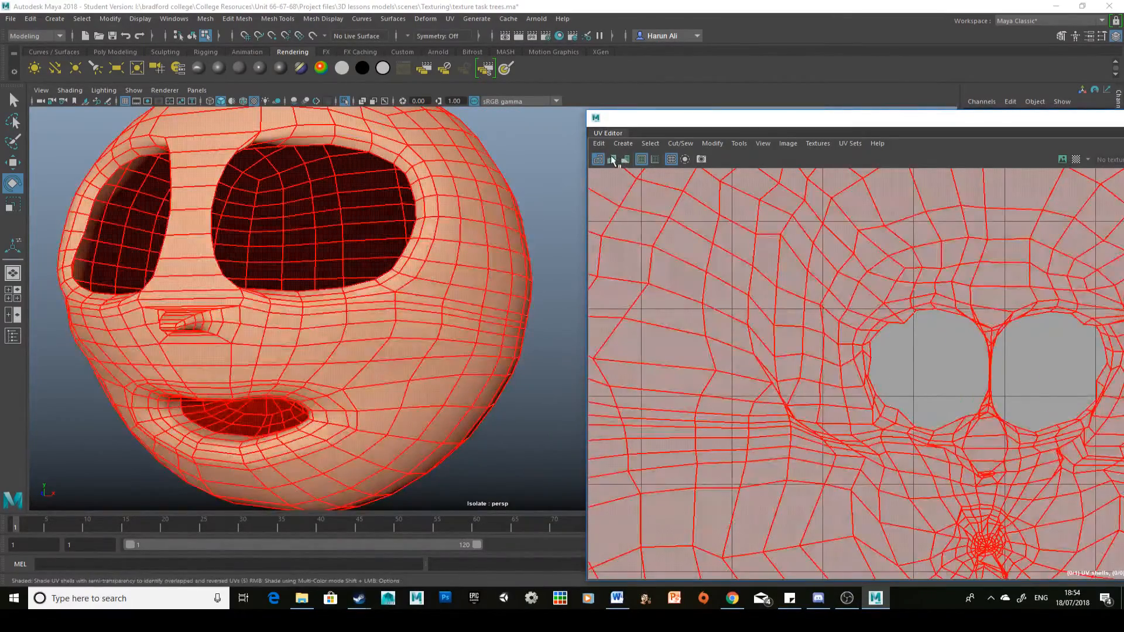
pyautogui.click(613, 160)
pyautogui.keyDown('alt'); pyautogui.moveTo(937, 347); pyautogui.dragTo(871, 326, button='middle'); pyautogui.keyUp('alt')
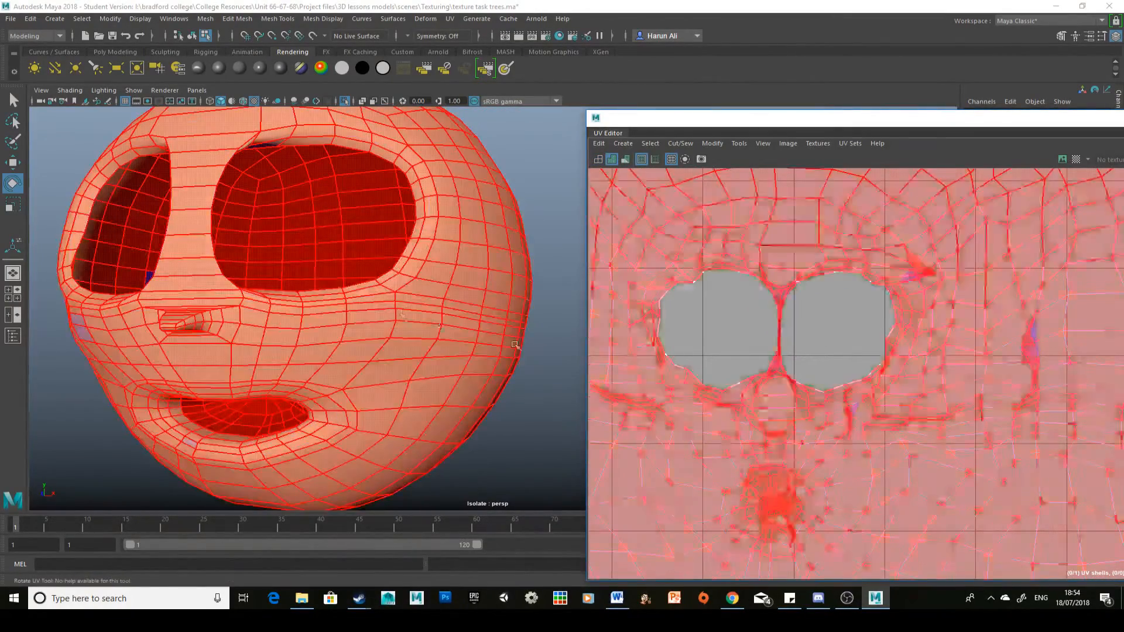
pyautogui.keyDown('alt'); pyautogui.moveTo(375, 302); pyautogui.dragTo(426, 307); pyautogui.keyUp('alt')
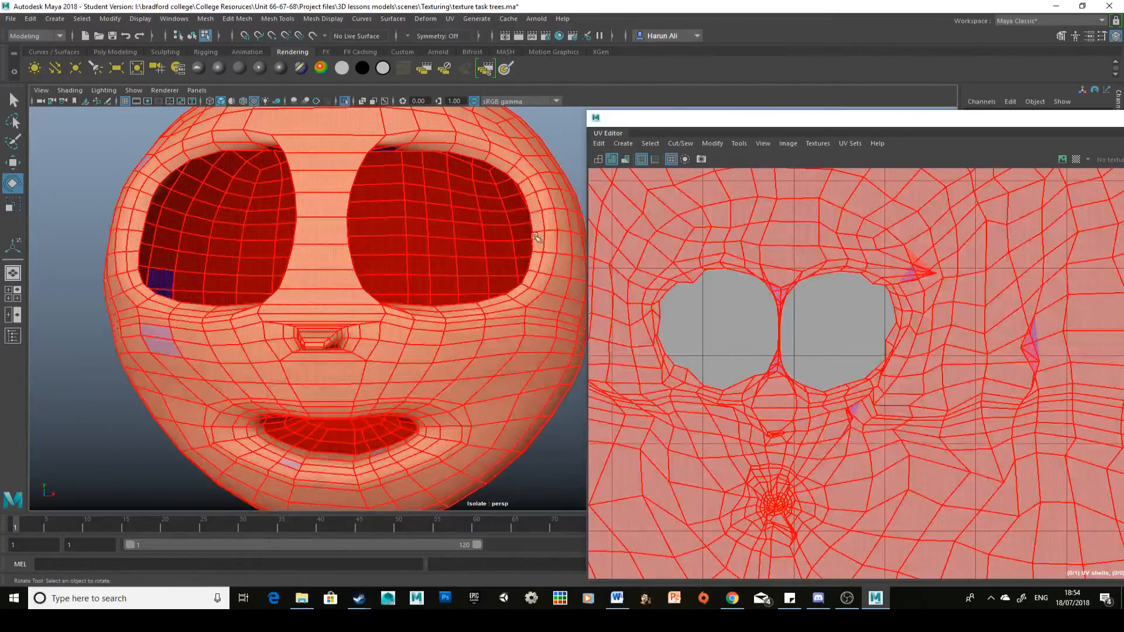
# Select the edge loop just outside each eye opening and cut the UVs along both loops
pyautogui.moveTo(536, 237); pyautogui.dragTo(524, 170, button='right')
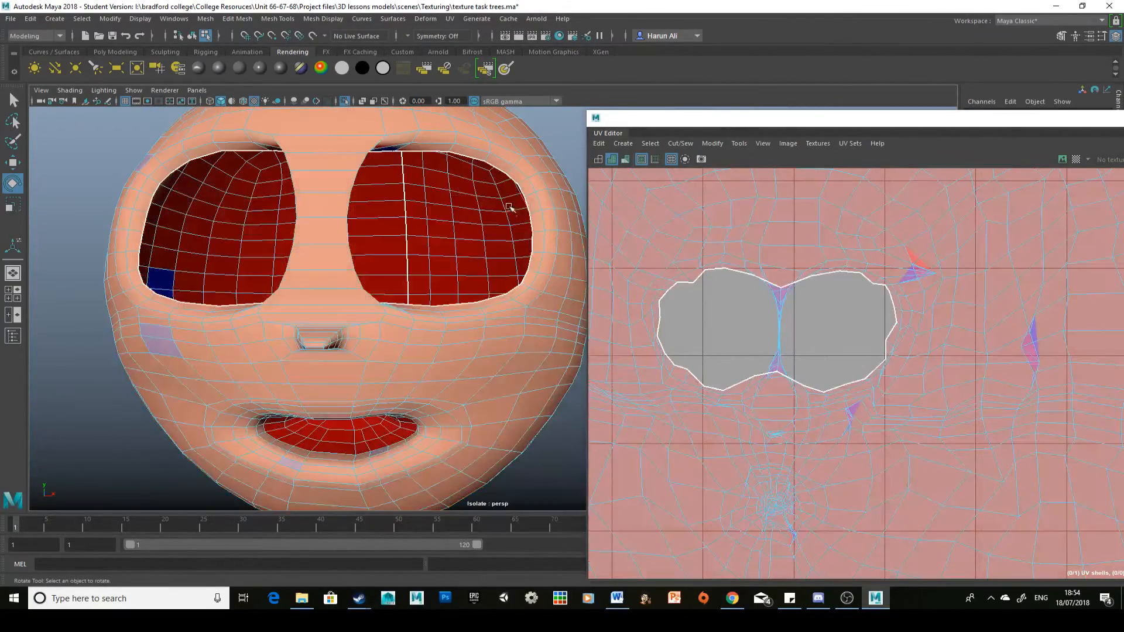
pyautogui.keyDown('alt'); pyautogui.moveTo(509, 206); pyautogui.dragTo(409, 241); pyautogui.keyUp('alt')
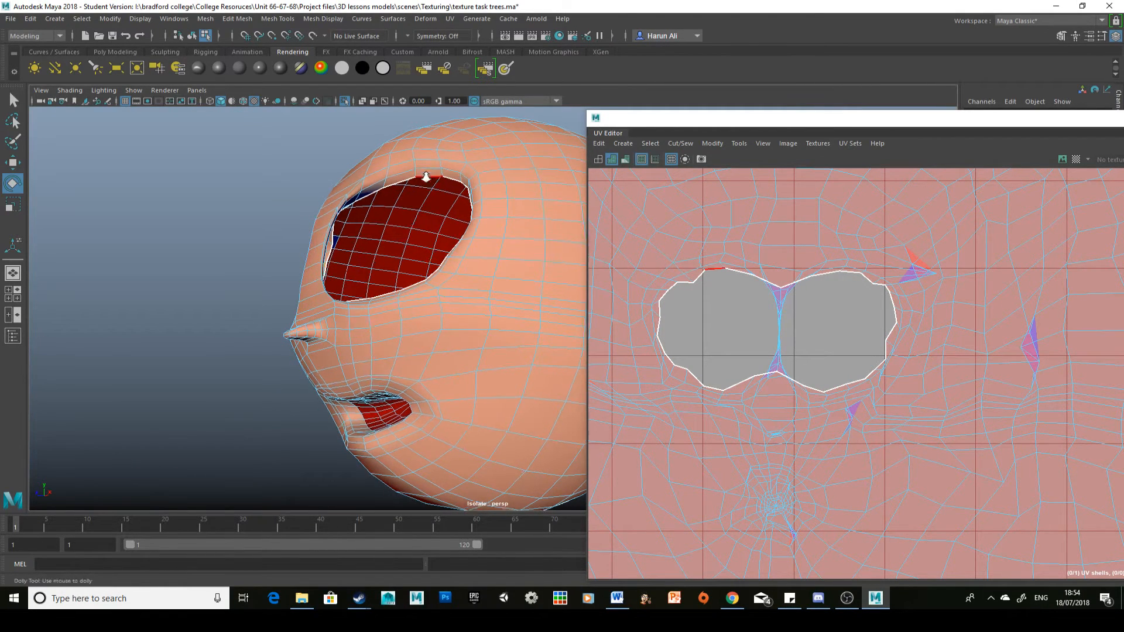
pyautogui.keyDown('alt'); pyautogui.moveTo(427, 178); pyautogui.dragTo(424, 238, button='right'); pyautogui.keyUp('alt')
pyautogui.keyDown('alt'); pyautogui.moveTo(424, 239); pyautogui.dragTo(433, 257); pyautogui.keyUp('alt')
pyautogui.keyDown('alt'); pyautogui.moveTo(432, 257); pyautogui.dragTo(393, 252, button='middle'); pyautogui.keyUp('alt')
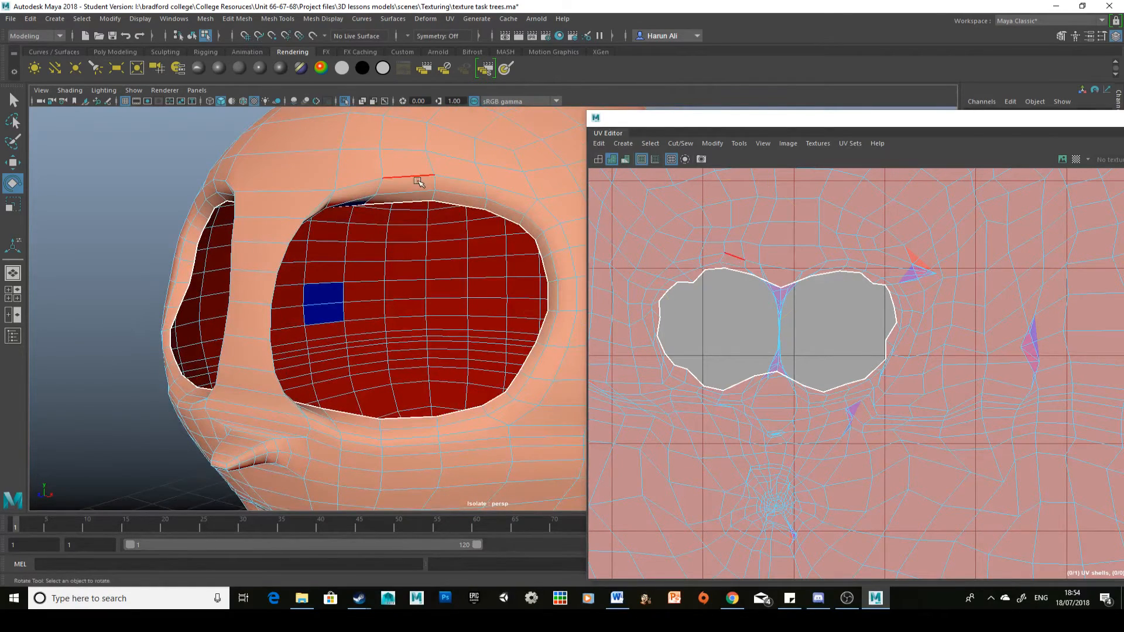
pyautogui.click(410, 190)
pyautogui.press('q')
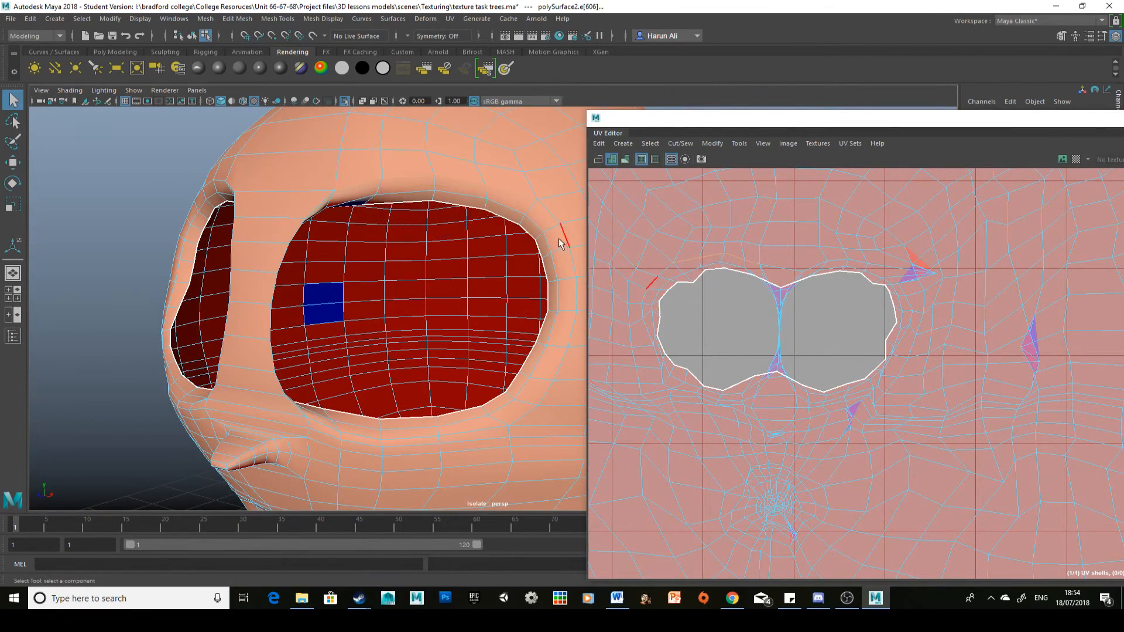
pyautogui.keyDown('alt'); pyautogui.moveTo(470, 309); pyautogui.dragTo(298, 199); pyautogui.keyUp('alt')
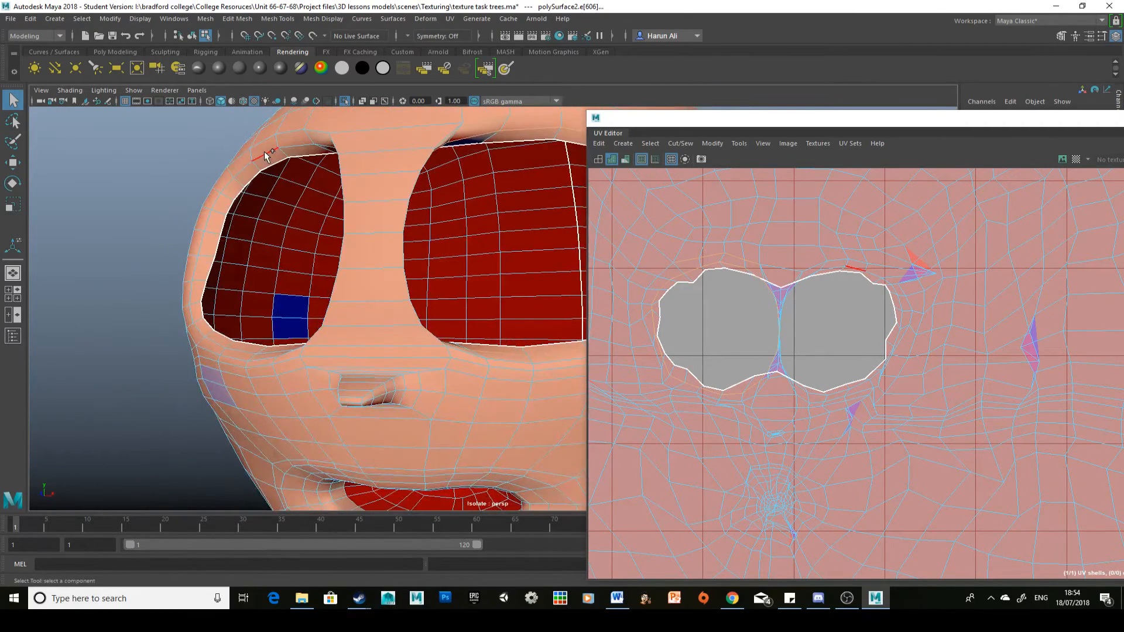
pyautogui.keyDown('shift'); pyautogui.rightClick(288, 148); pyautogui.keyUp('shift')
pyautogui.keyDown('shift'); pyautogui.moveTo(828, 270); pyautogui.dragTo(797, 285, button='right'); pyautogui.keyUp('shift')
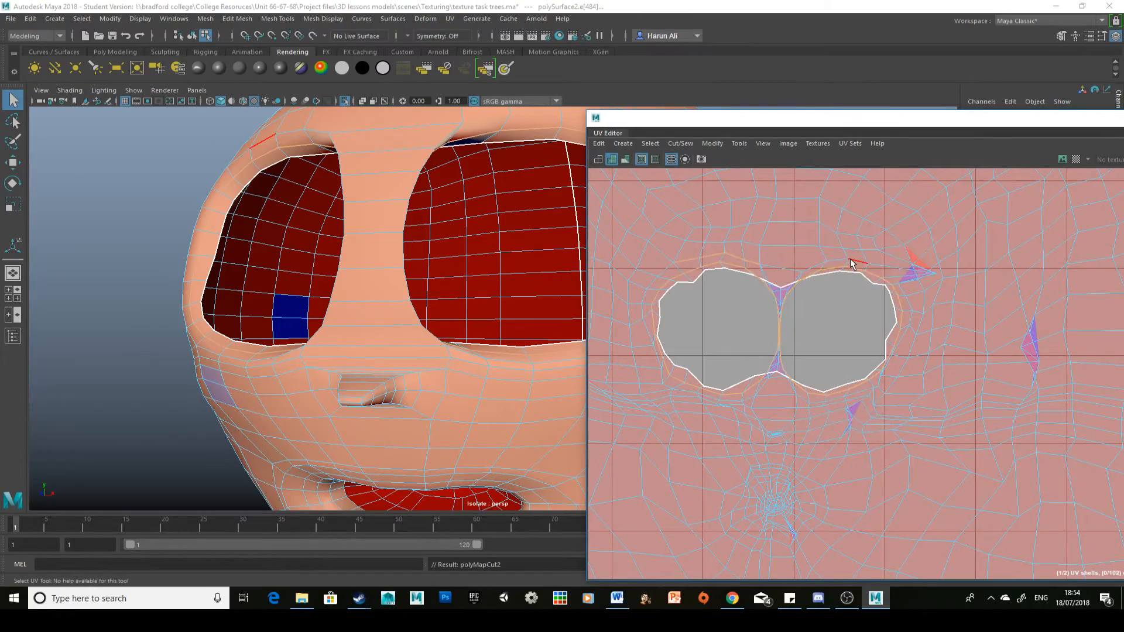
# Unfold the head's main UV shell and rotate it so the face is upright
pyautogui.moveTo(869, 250); pyautogui.dragTo(800, 220, button='right')
pyautogui.click(801, 219)
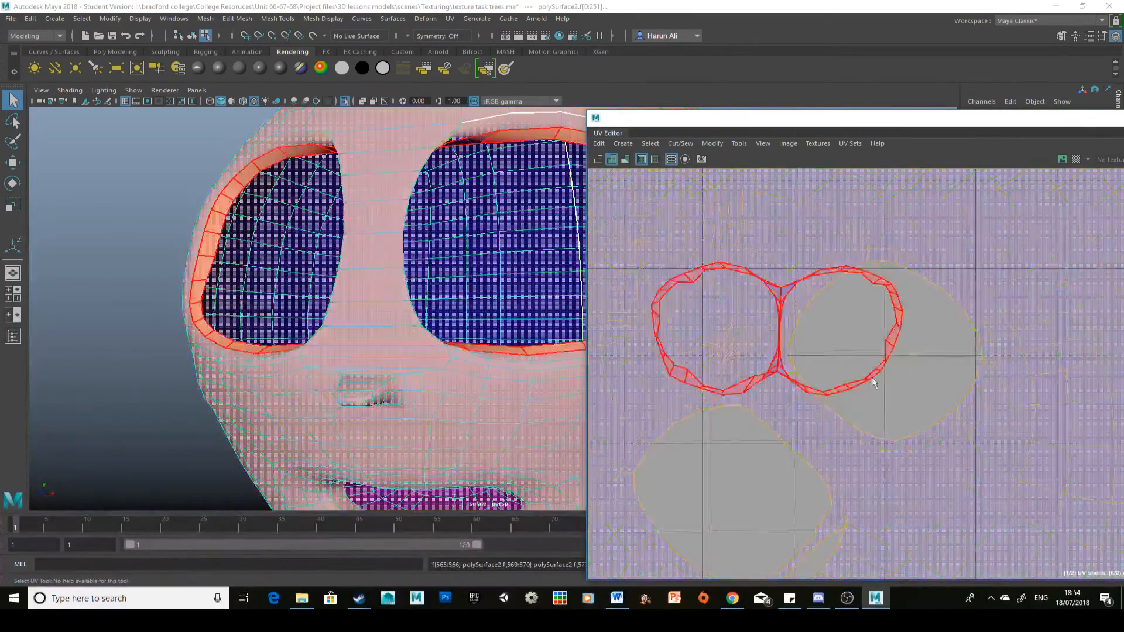
pyautogui.keyDown('alt'); pyautogui.moveTo(871, 381); pyautogui.dragTo(609, 205, button='right'); pyautogui.keyUp('alt')
pyautogui.press('e')
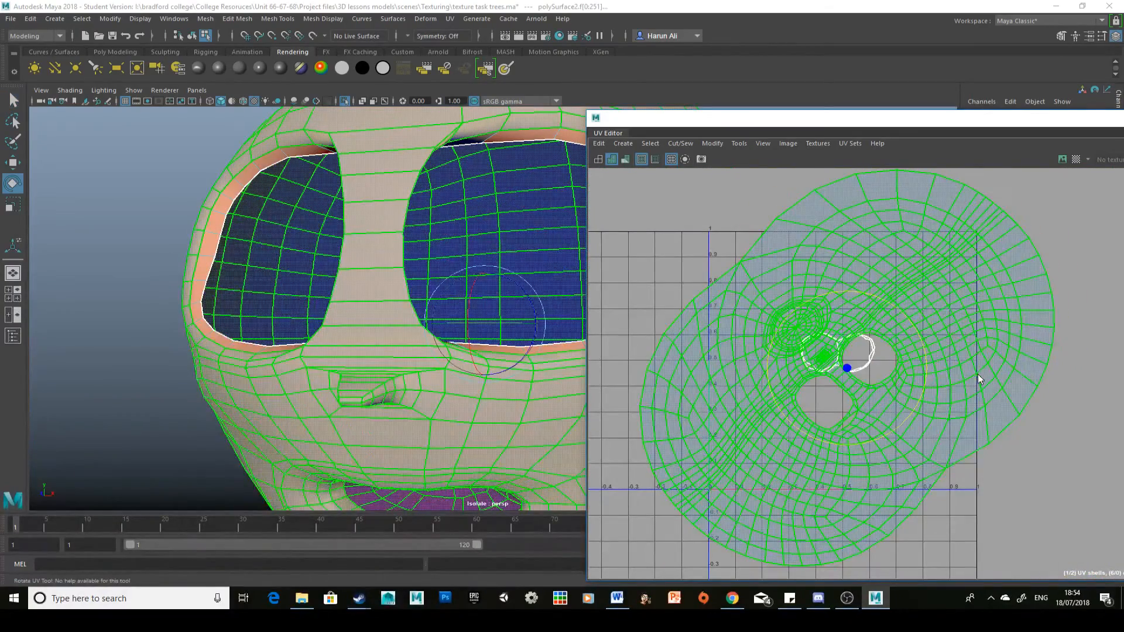
pyautogui.moveTo(923, 331); pyautogui.dragTo(697, 344)
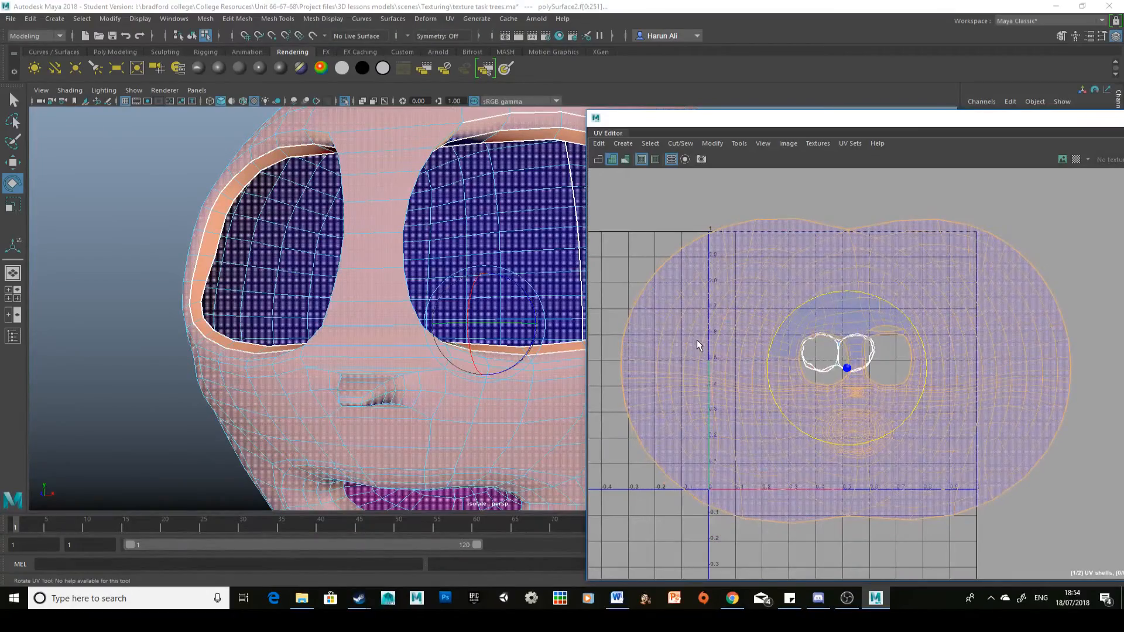
# Move the head shell up away from the eye-rim shell, and unfold the eye-rim shell
pyautogui.press('w')
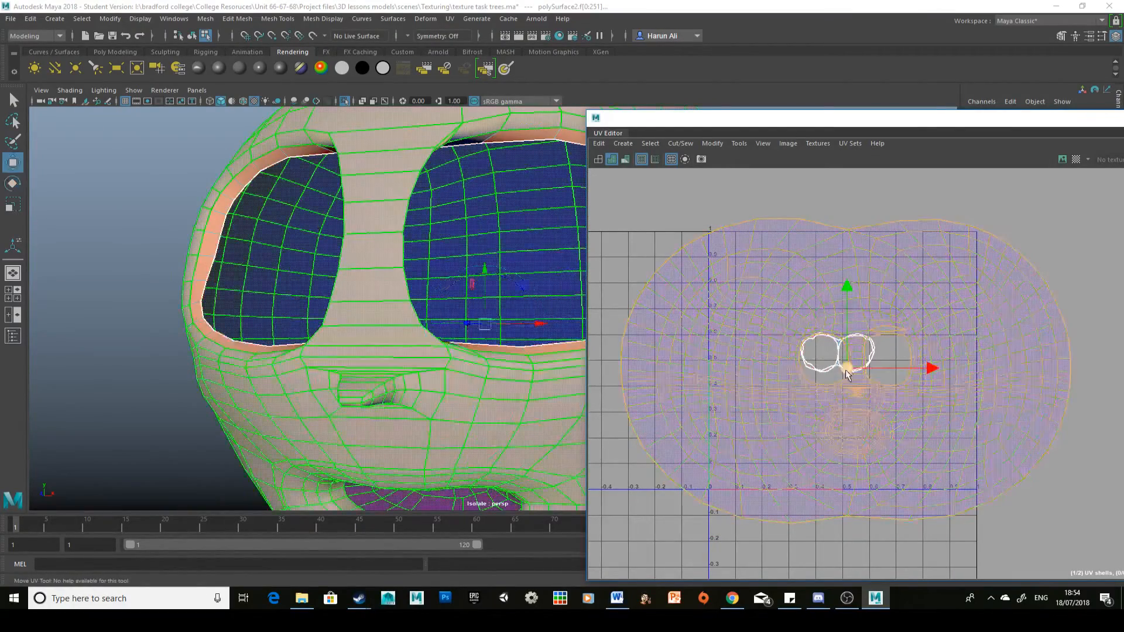
pyautogui.moveTo(848, 366); pyautogui.dragTo(854, 146)
pyautogui.click(841, 363)
pyautogui.click(839, 363)
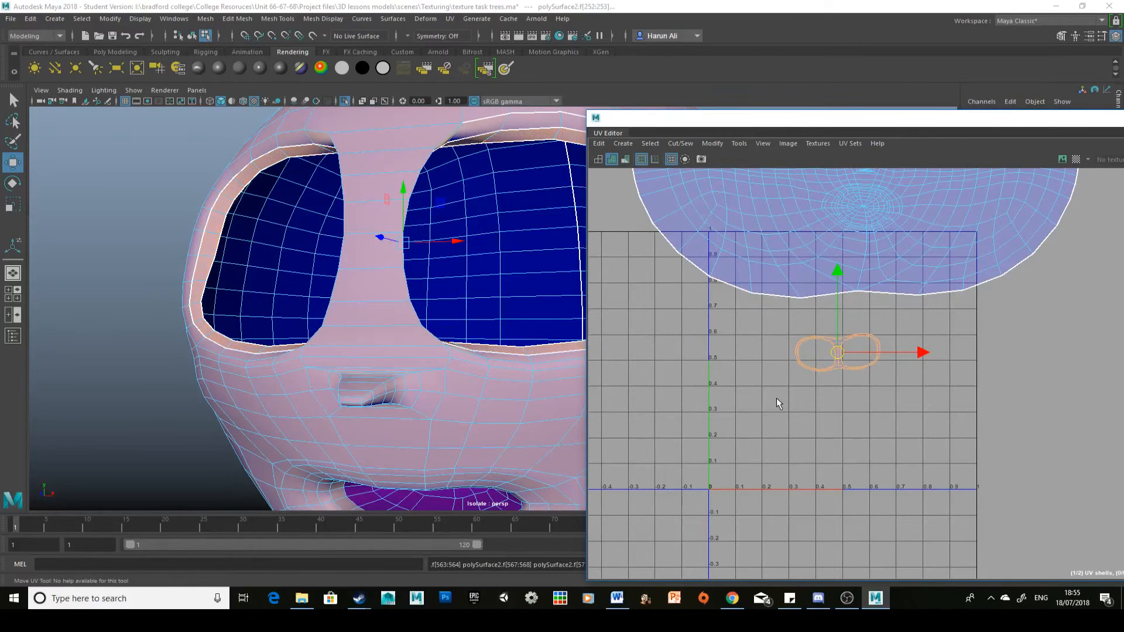
pyautogui.keyDown('alt'); pyautogui.moveTo(778, 402); pyautogui.dragTo(901, 392, button='right'); pyautogui.keyUp('alt')
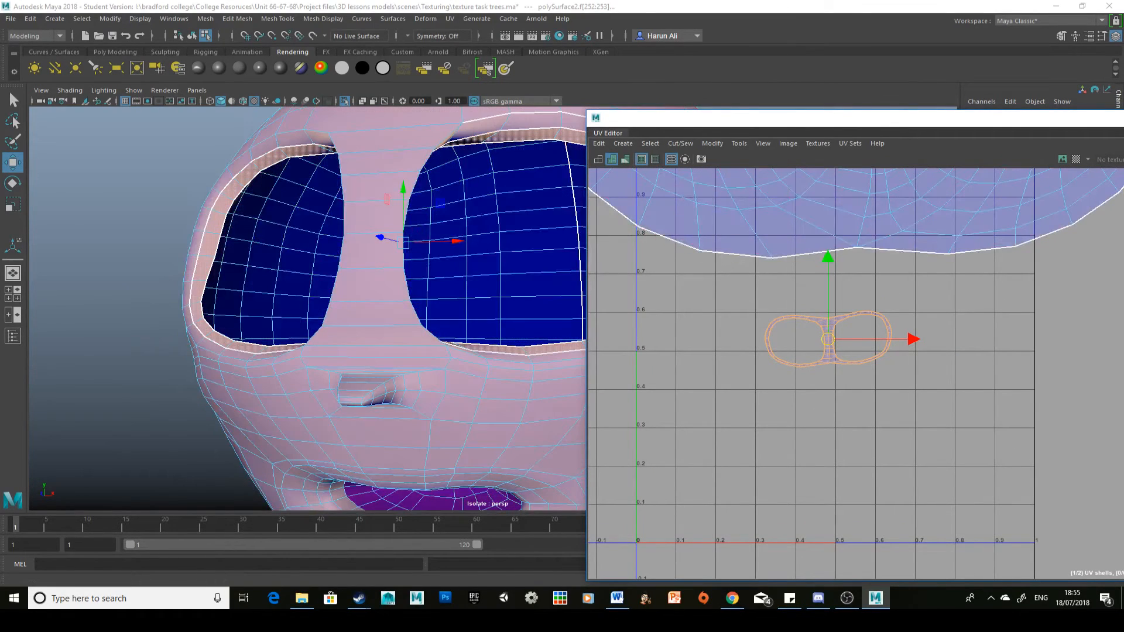
# Turn on the checker pattern and inspect it for stretching from the face around to the back seam
pyautogui.click(1075, 159)
pyautogui.keyDown('alt'); pyautogui.moveTo(410, 351); pyautogui.dragTo(462, 269); pyautogui.keyUp('alt')
pyautogui.keyDown('alt'); pyautogui.moveTo(422, 318); pyautogui.dragTo(369, 348); pyautogui.keyUp('alt')
pyautogui.keyDown('alt'); pyautogui.moveTo(743, 268); pyautogui.dragTo(735, 325, button='middle'); pyautogui.keyUp('alt')
pyautogui.keyDown('alt'); pyautogui.moveTo(334, 328); pyautogui.dragTo(429, 362); pyautogui.keyUp('alt')
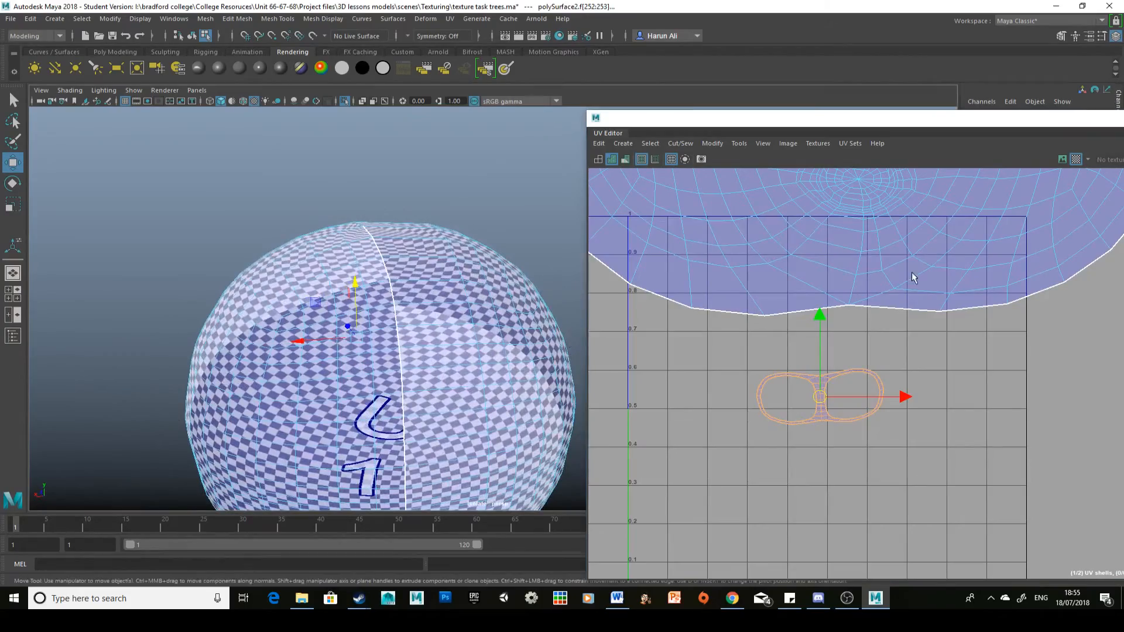
# Select the split edges of the narrow gap above the right-hand eye opening in the UV layout and sew them together
pyautogui.keyDown('alt'); pyautogui.moveTo(907, 266); pyautogui.dragTo(880, 266, button='right'); pyautogui.keyUp('alt')
pyautogui.keyDown('alt'); pyautogui.moveTo(881, 266); pyautogui.dragTo(846, 425, button='middle'); pyautogui.keyUp('alt')
pyautogui.click(913, 301)
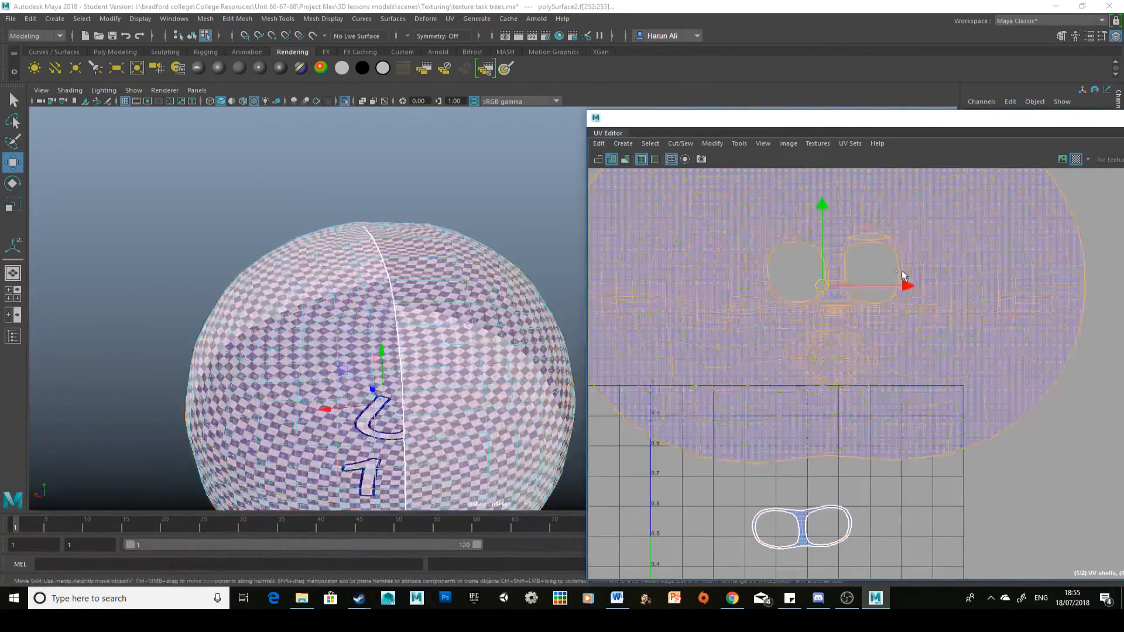
pyautogui.keyDown('alt'); pyautogui.moveTo(912, 253); pyautogui.dragTo(921, 308, button='middle'); pyautogui.keyUp('alt')
pyautogui.press('e')
pyautogui.keyDown('alt'); pyautogui.moveTo(845, 280); pyautogui.dragTo(1025, 376, button='right'); pyautogui.keyUp('alt')
pyautogui.keyDown('alt'); pyautogui.moveTo(1024, 377); pyautogui.dragTo(1024, 449, button='middle'); pyautogui.keyUp('alt')
pyautogui.moveTo(913, 390); pyautogui.dragTo(913, 360, button='right')
pyautogui.click(864, 369)
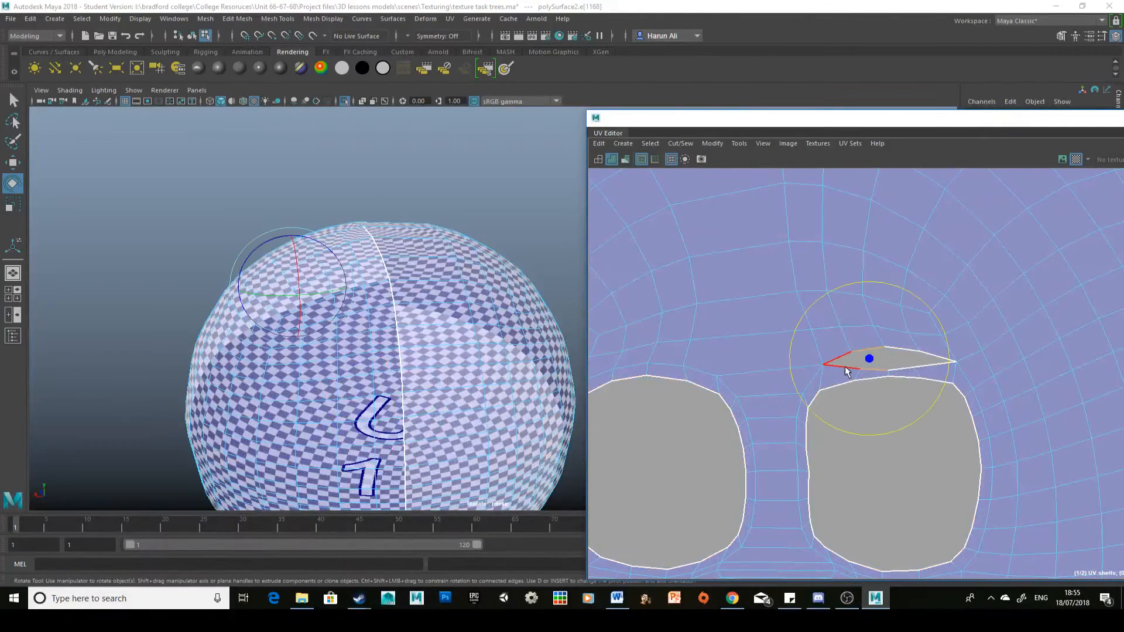
pyautogui.click(936, 363)
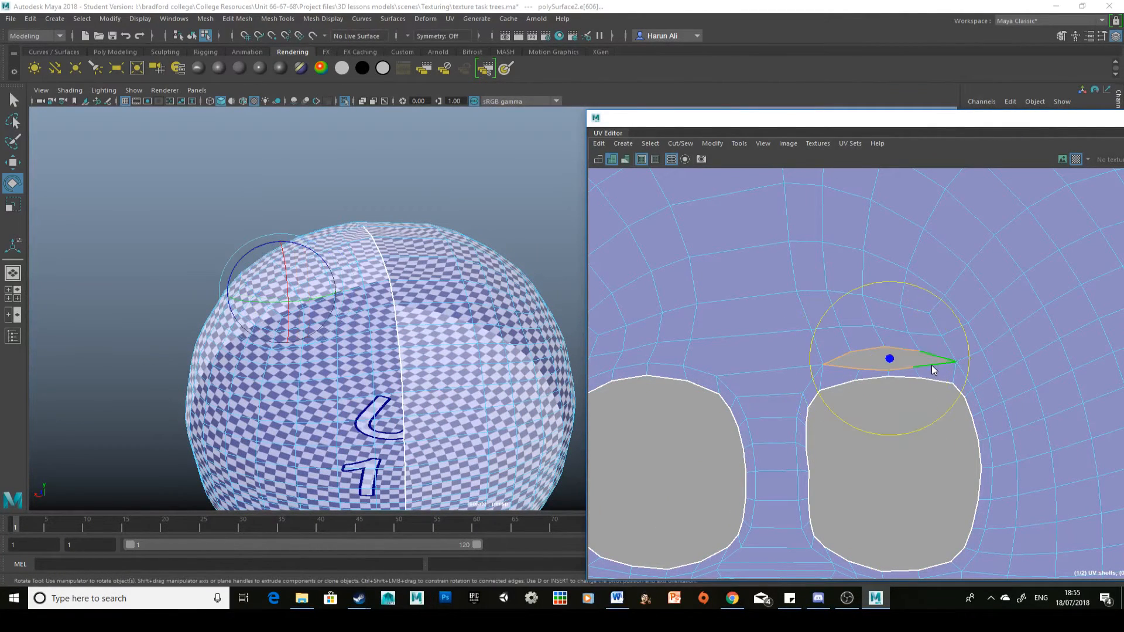
pyautogui.keyDown('shift'); pyautogui.rightClick(932, 369); pyautogui.keyUp('shift')
pyautogui.keyDown('shift'); pyautogui.moveTo(932, 367); pyautogui.dragTo(916, 329, button='right'); pyautogui.keyUp('shift')
# Select the head's main UV shell and unfold it again with the gap closed
pyautogui.click(920, 348)
pyautogui.hotkey('ctrl', 'u')
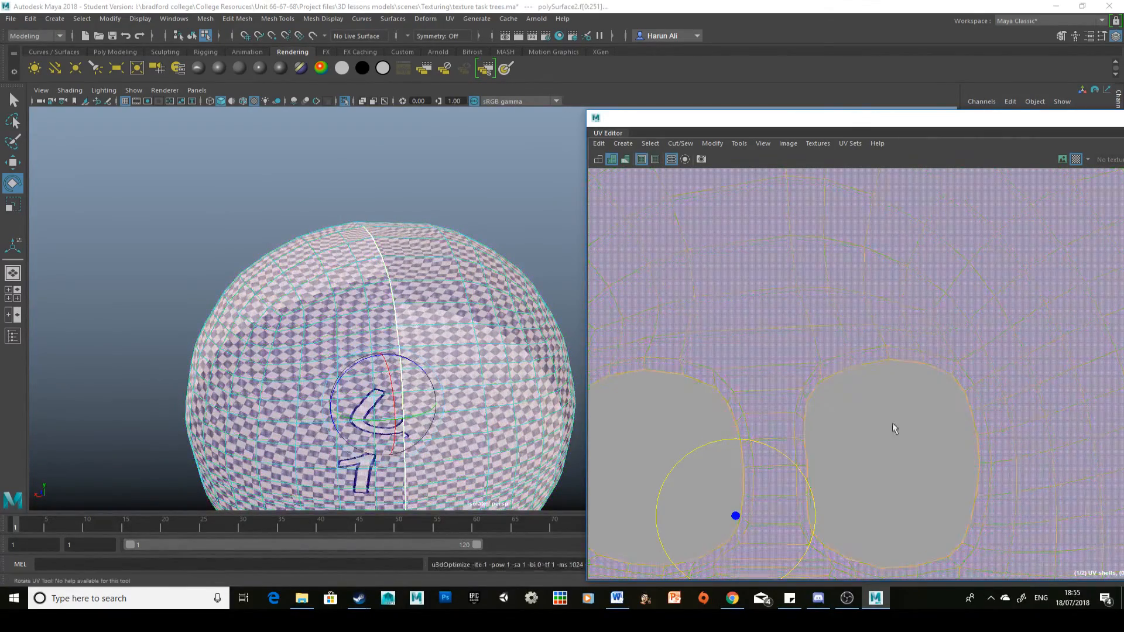
pyautogui.keyDown('alt'); pyautogui.moveTo(948, 401); pyautogui.dragTo(732, 275, button='right'); pyautogui.keyUp('alt')
pyautogui.keyDown('alt'); pyautogui.moveTo(1004, 414); pyautogui.dragTo(951, 324, button='middle'); pyautogui.keyUp('alt')
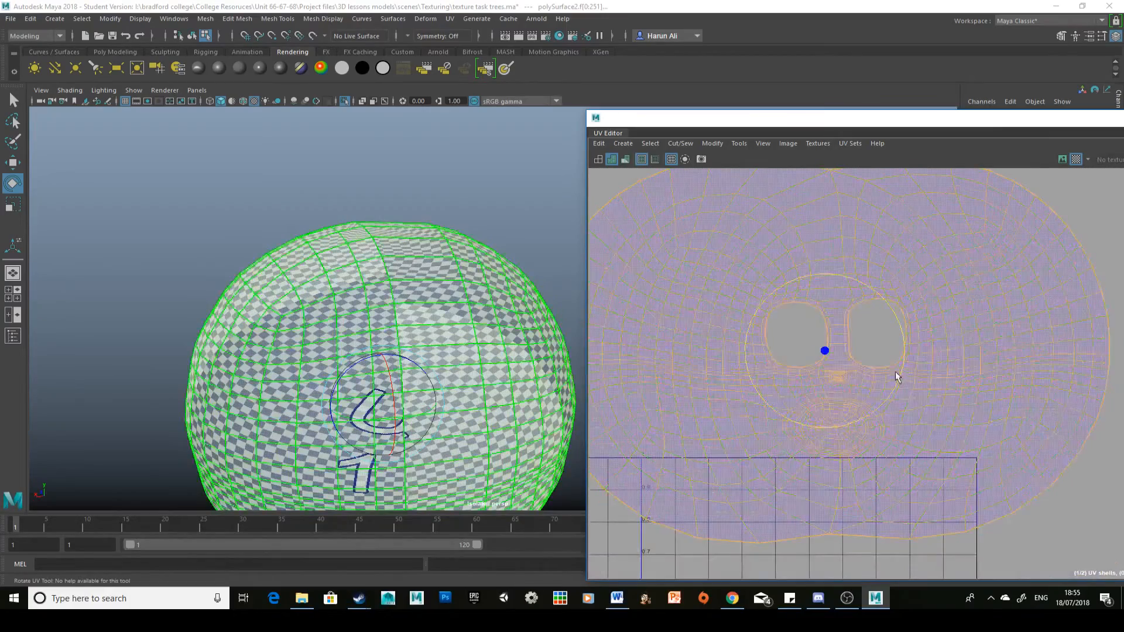
# Rotate the head's main UV shell slightly so the checkers run straighter along the back seam
pyautogui.moveTo(898, 374); pyautogui.dragTo(906, 372)
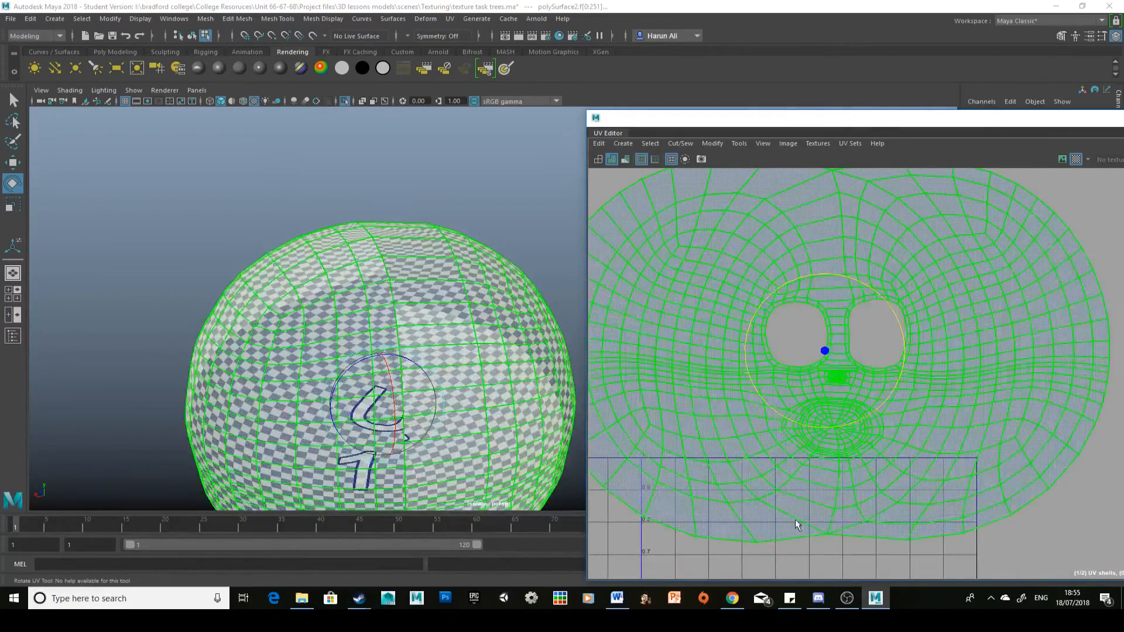
pyautogui.keyDown('alt'); pyautogui.moveTo(799, 525); pyautogui.dragTo(802, 404, button='middle'); pyautogui.keyUp('alt')
pyautogui.click(477, 229)
pyautogui.keyDown('alt'); pyautogui.moveTo(421, 424); pyautogui.dragTo(431, 373, button='middle'); pyautogui.keyUp('alt')
pyautogui.keyDown('alt'); pyautogui.moveTo(417, 378); pyautogui.dragTo(438, 381, button='right'); pyautogui.keyUp('alt')
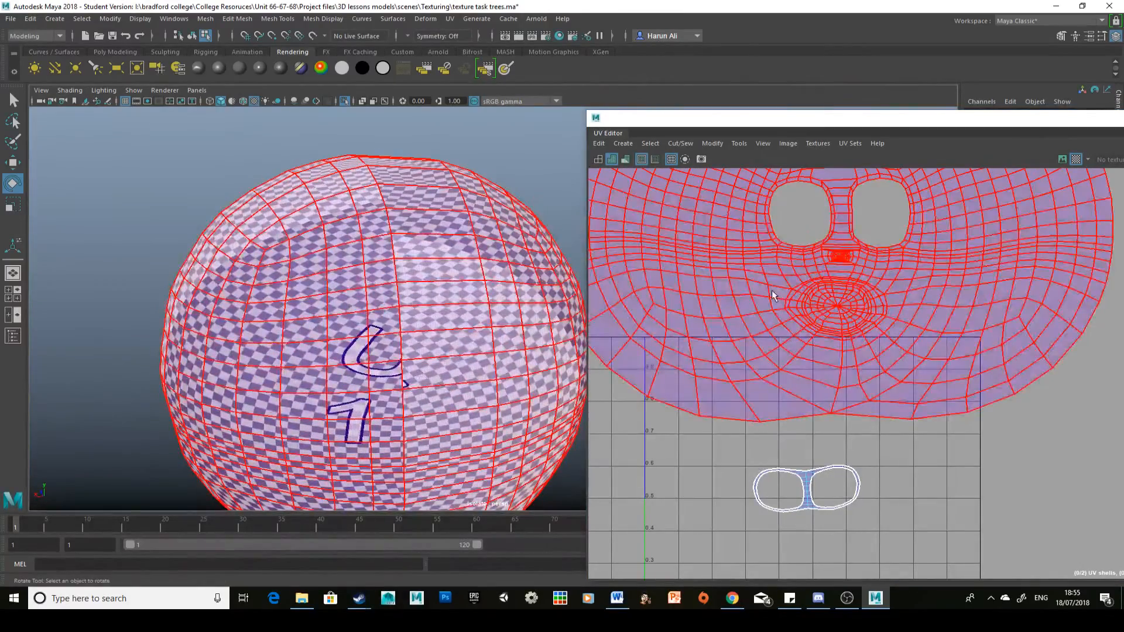
pyautogui.click(773, 295)
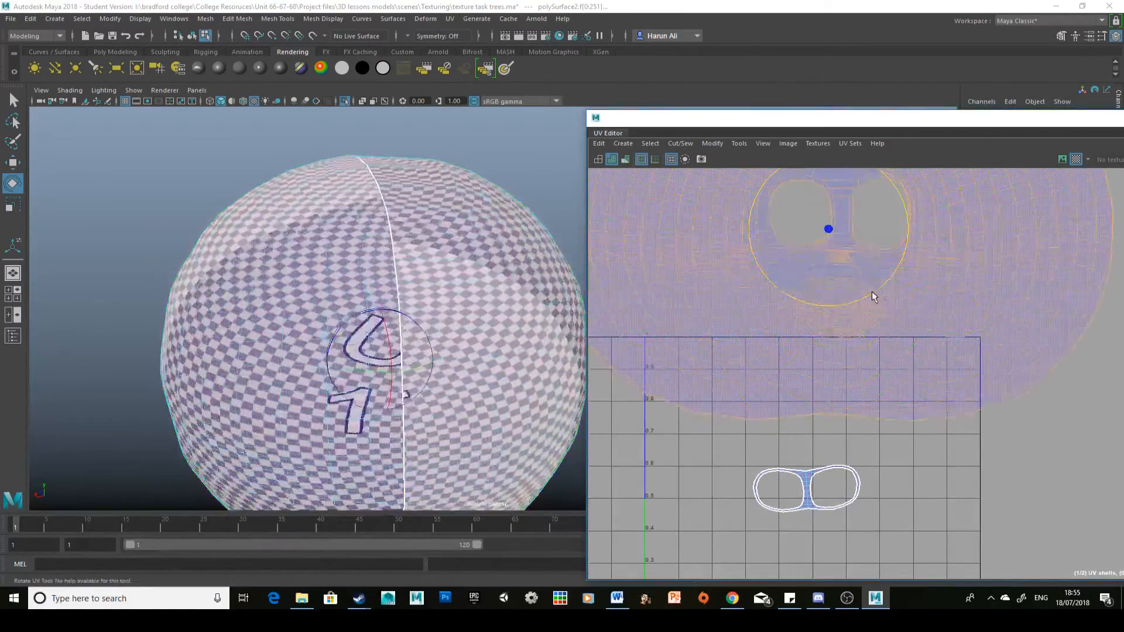
pyautogui.moveTo(873, 292); pyautogui.dragTo(875, 291)
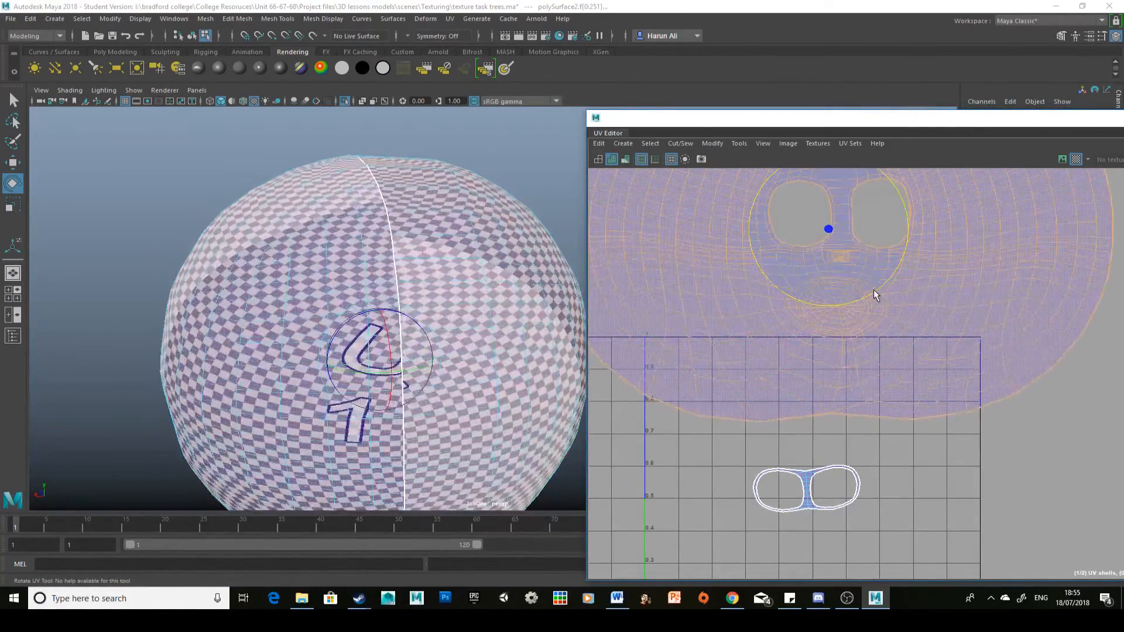
# Enlarge the head's main UV shell slightly and uniformly in the UV layout
pyautogui.press('r')
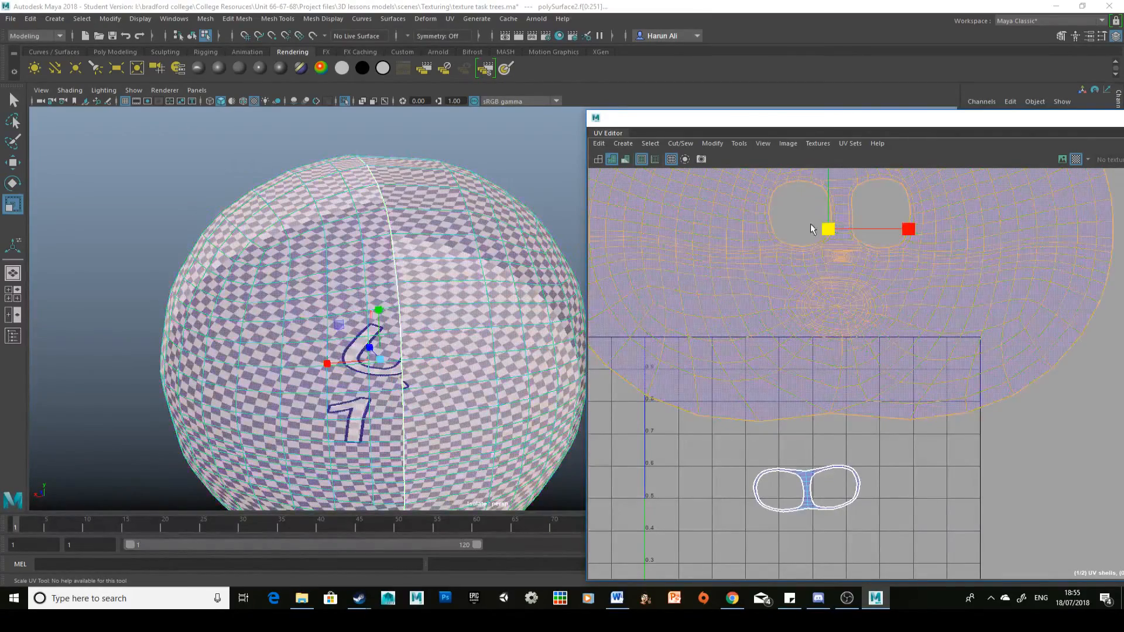
pyautogui.moveTo(828, 229); pyautogui.dragTo(843, 230)
pyautogui.keyDown('alt'); pyautogui.moveTo(878, 408); pyautogui.dragTo(870, 384, button='middle'); pyautogui.keyUp('alt')
# Select the edge loop running around the mouth opening and cut the UVs along it
pyautogui.keyDown('alt'); pyautogui.moveTo(293, 411); pyautogui.dragTo(539, 238); pyautogui.keyUp('alt')
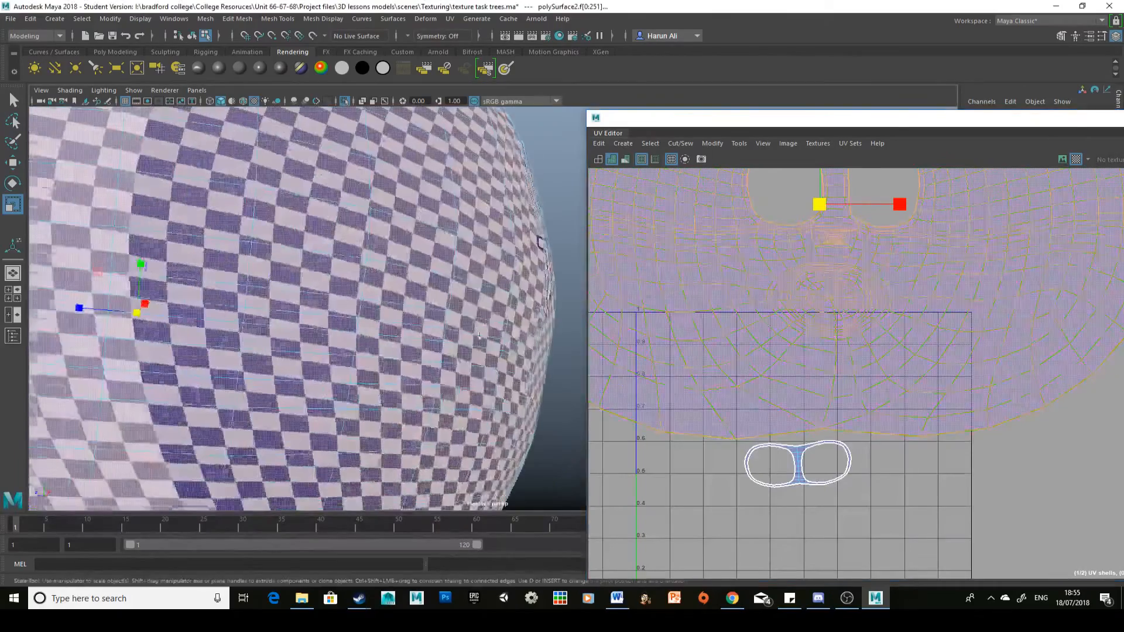
pyautogui.keyDown('alt'); pyautogui.moveTo(334, 381); pyautogui.dragTo(412, 384, button='middle'); pyautogui.keyUp('alt')
pyautogui.keyDown('alt'); pyautogui.moveTo(352, 357); pyautogui.dragTo(434, 402); pyautogui.keyUp('alt')
pyautogui.keyDown('alt'); pyautogui.moveTo(434, 402); pyautogui.dragTo(342, 354, button='right'); pyautogui.keyUp('alt')
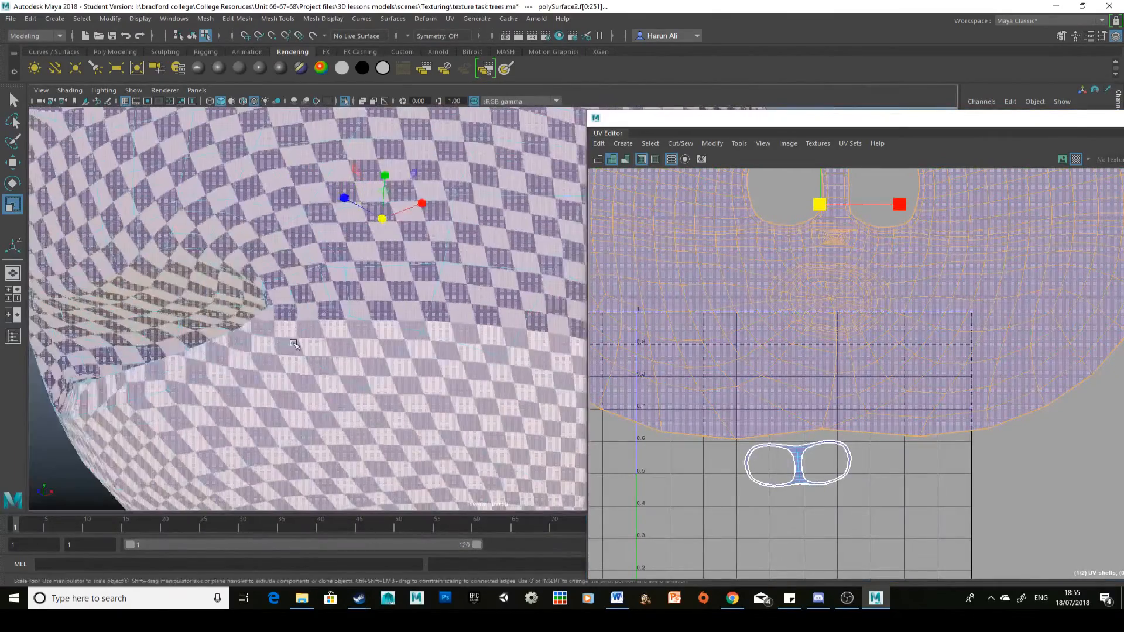
pyautogui.keyDown('alt'); pyautogui.moveTo(343, 354); pyautogui.dragTo(445, 352); pyautogui.keyUp('alt')
pyautogui.keyDown('alt'); pyautogui.moveTo(491, 345); pyautogui.dragTo(411, 275, button='middle'); pyautogui.keyUp('alt')
pyautogui.moveTo(412, 273); pyautogui.dragTo(413, 337, button='right')
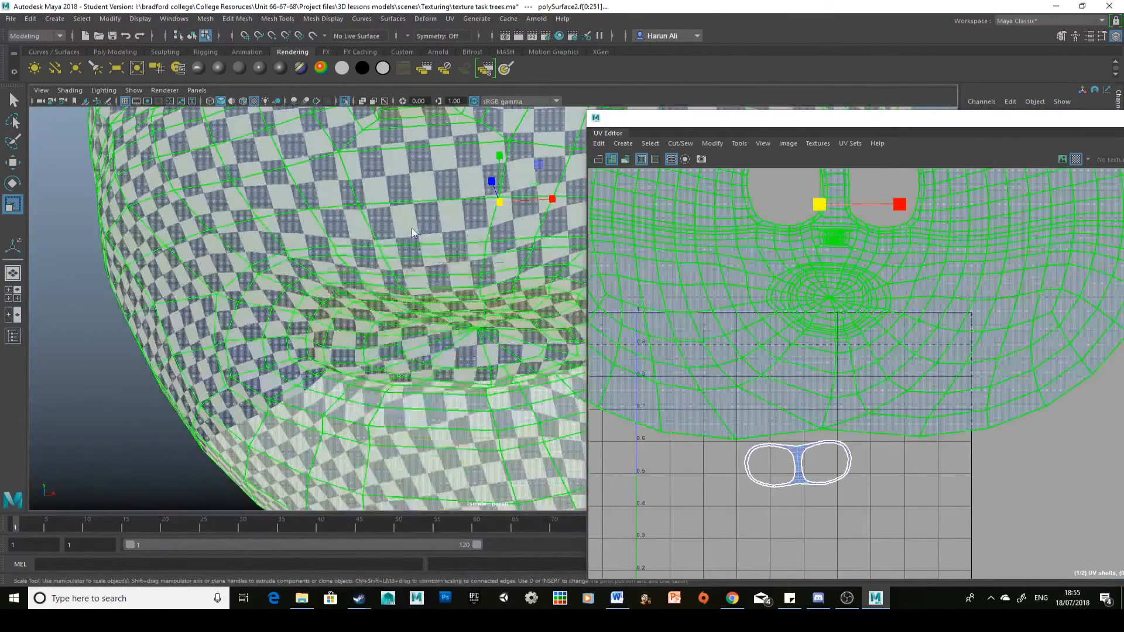
pyautogui.doubleClick(332, 288)
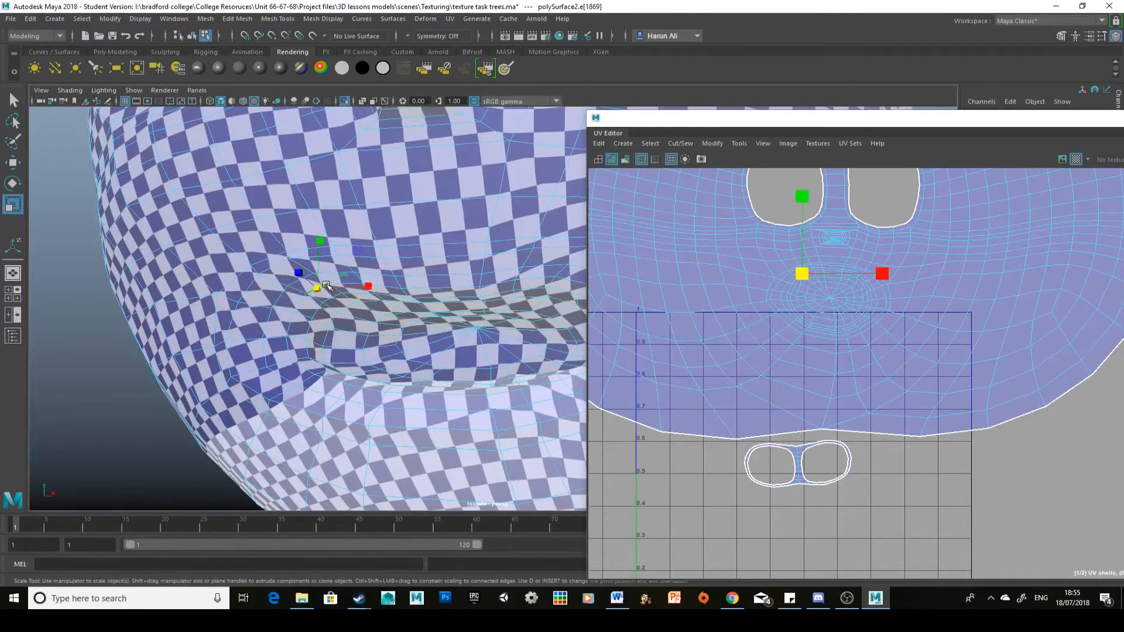
pyautogui.keyDown('shift'); pyautogui.moveTo(836, 345); pyautogui.dragTo(845, 339, button='right'); pyautogui.keyUp('shift')
pyautogui.press('w')
pyautogui.moveTo(831, 301); pyautogui.dragTo(904, 495)
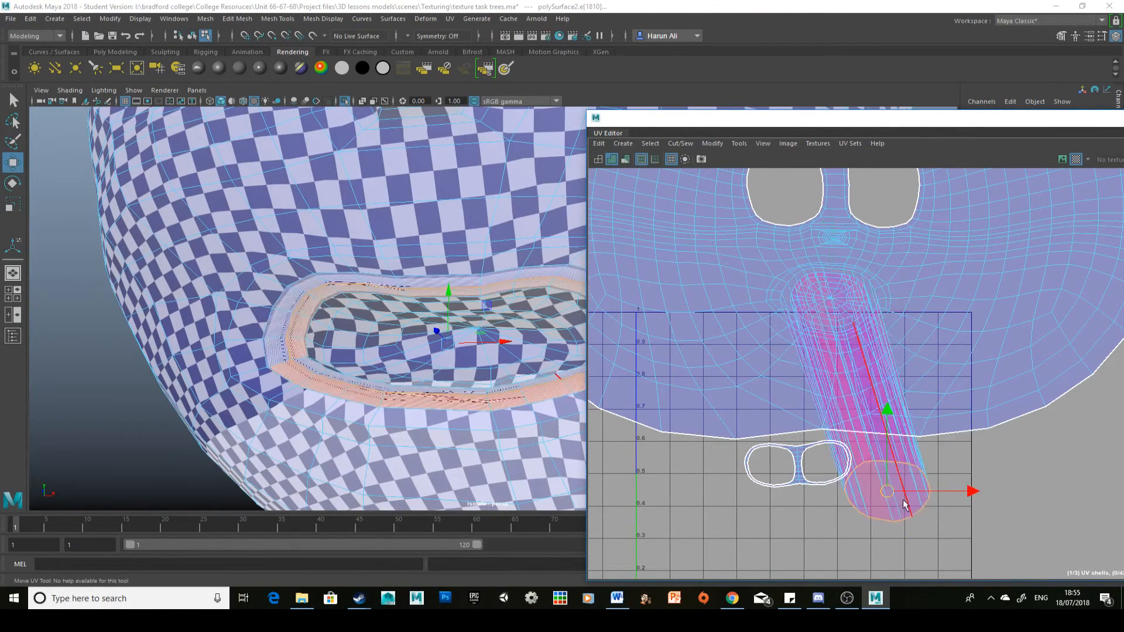
pyautogui.hotkey('ctrl', 'z')
# Select the head's main UV shell and unfold it again around the newly cut mouth
pyautogui.rightClick(502, 331)
pyautogui.moveTo(502, 331); pyautogui.dragTo(501, 304, button='right')
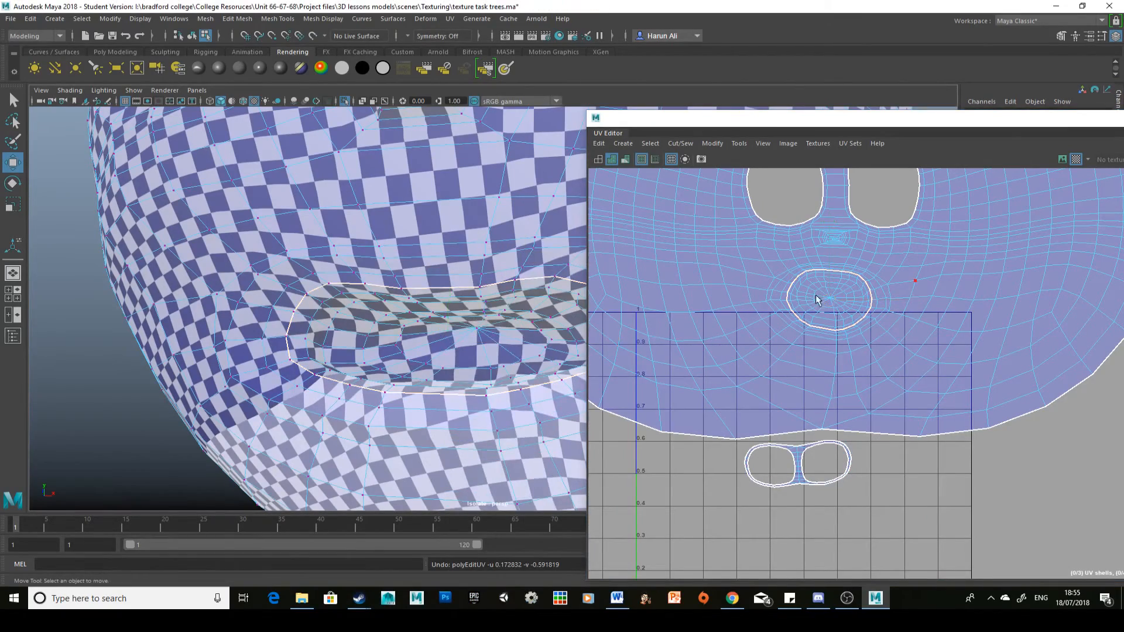
pyautogui.moveTo(931, 295); pyautogui.dragTo(899, 267, button='right')
pyautogui.click(899, 267)
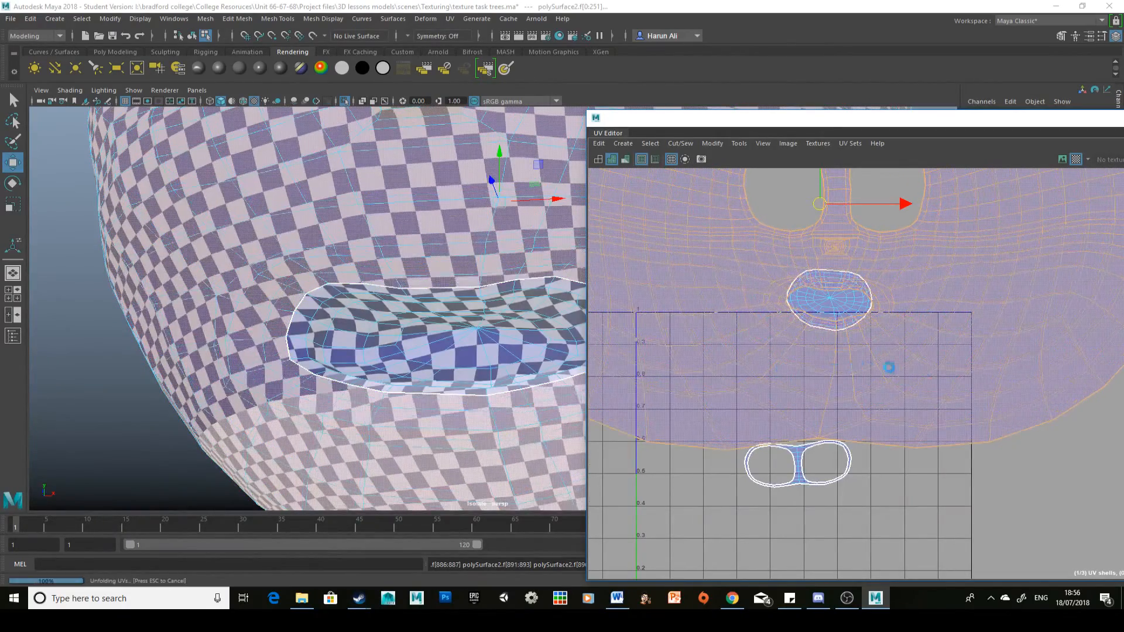
# Move the unfolded head shell up, clear of the mouth-interior and eye-rim shells
pyautogui.scroll(-5, 925, 444)
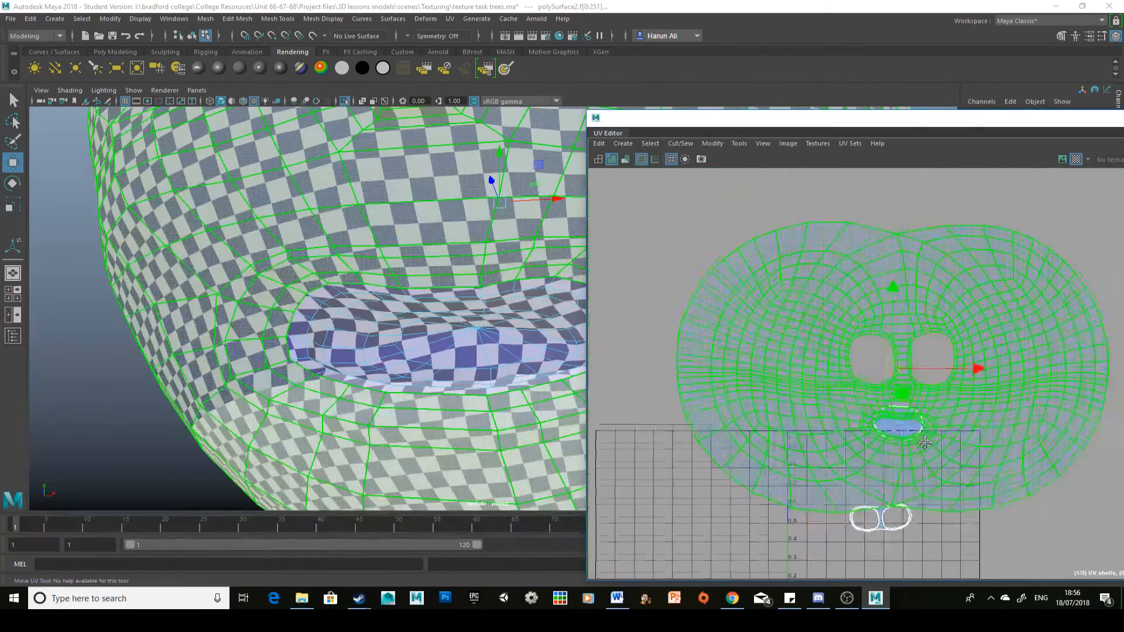
pyautogui.moveTo(965, 388); pyautogui.dragTo(949, 269)
pyautogui.press('e')
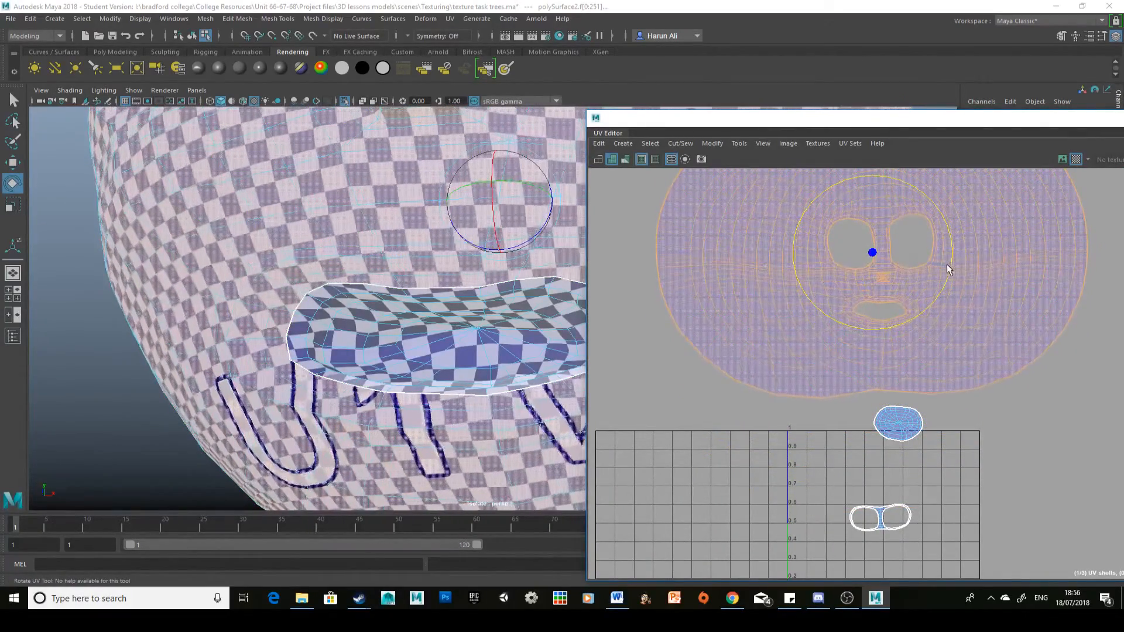
# Unfold the mouth interior's small UV shell and rotate it slightly
pyautogui.click(899, 424)
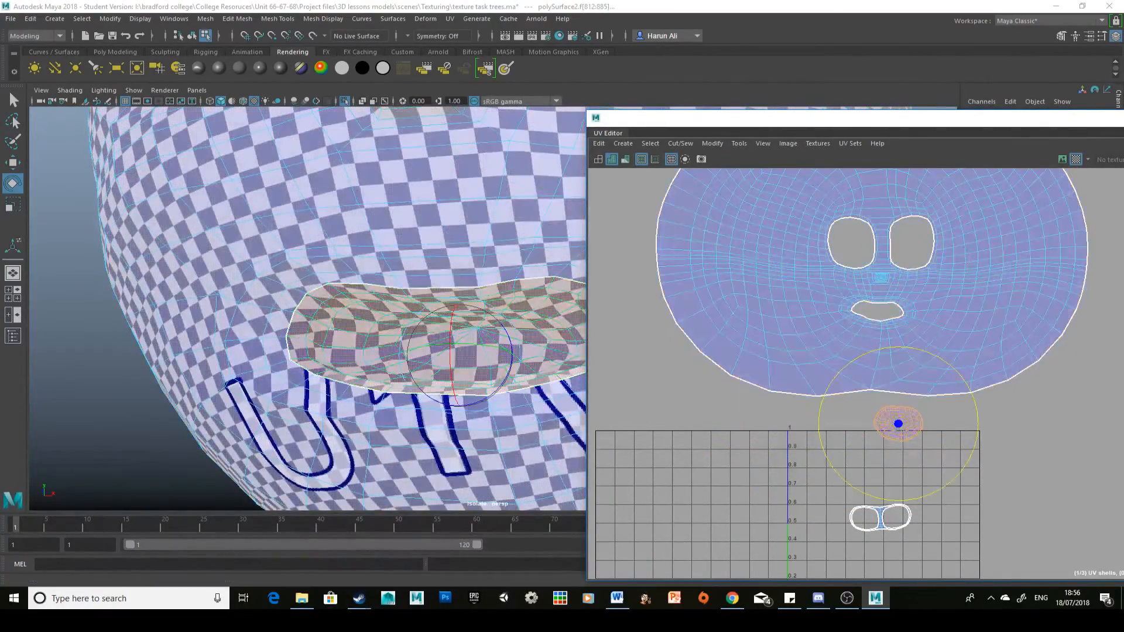
pyautogui.hotkey('ctrl', 'u')
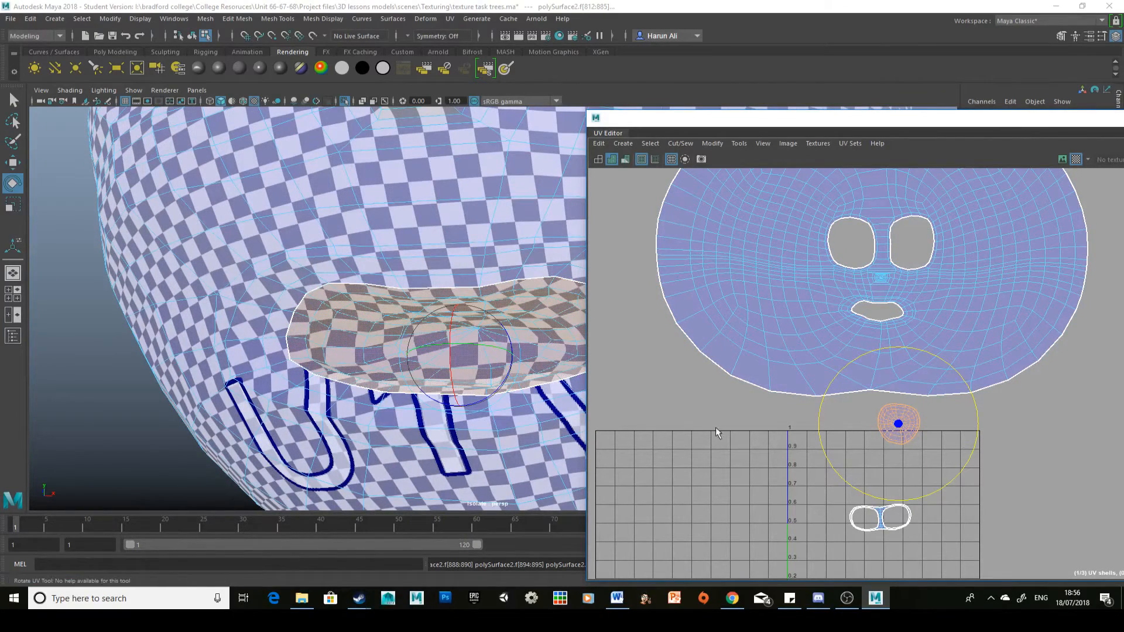
pyautogui.press('w')
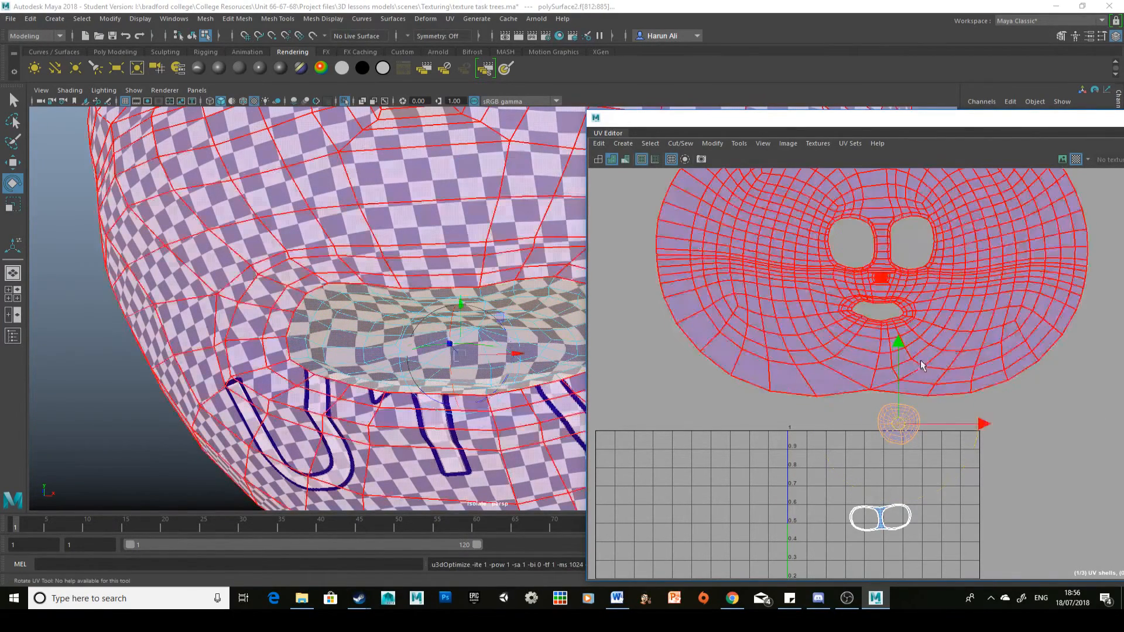
pyautogui.press('e')
pyautogui.moveTo(971, 428); pyautogui.dragTo(979, 421)
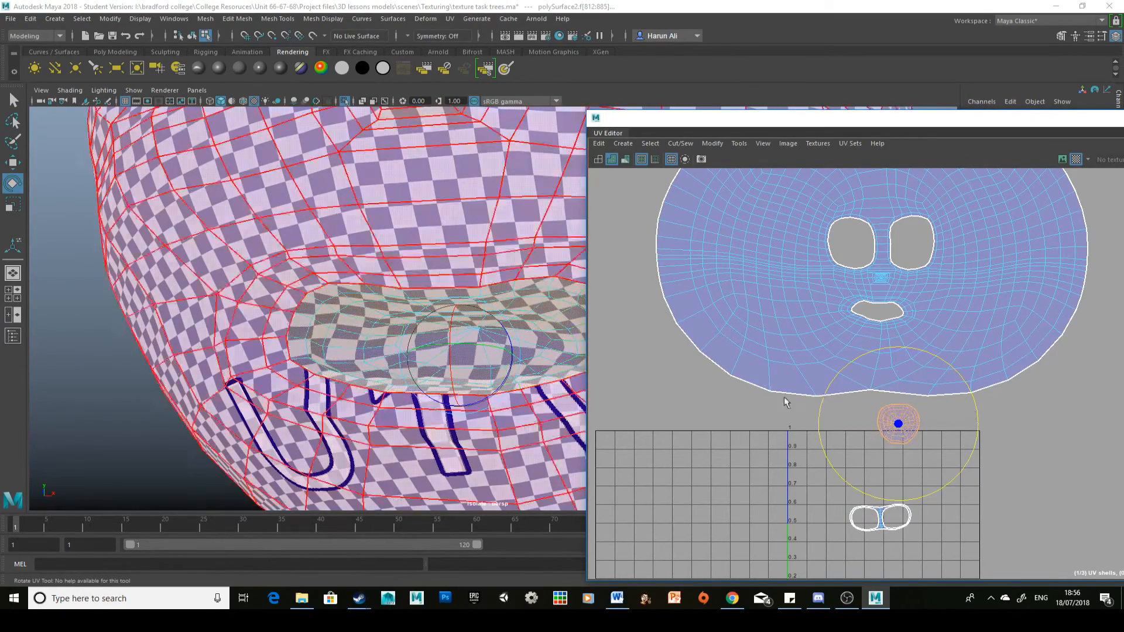
# Clear the UV shell selection and turn off the head's isolation to show the whole character
pyautogui.keyDown('alt'); pyautogui.moveTo(728, 428); pyautogui.dragTo(715, 483, button='middle'); pyautogui.keyUp('alt')
pyautogui.keyDown('alt'); pyautogui.moveTo(433, 230); pyautogui.dragTo(430, 273, button='middle'); pyautogui.keyUp('alt')
pyautogui.keyDown('alt'); pyautogui.moveTo(430, 273); pyautogui.dragTo(217, 270, button='right'); pyautogui.keyUp('alt')
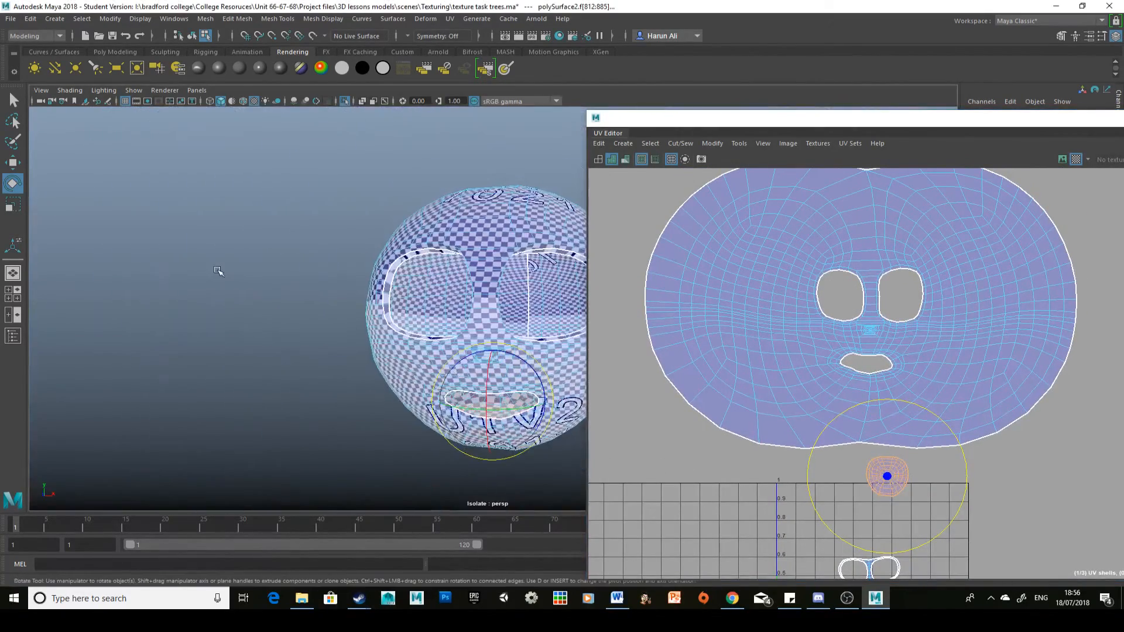
pyautogui.keyDown('alt'); pyautogui.moveTo(375, 291); pyautogui.dragTo(469, 342); pyautogui.keyUp('alt')
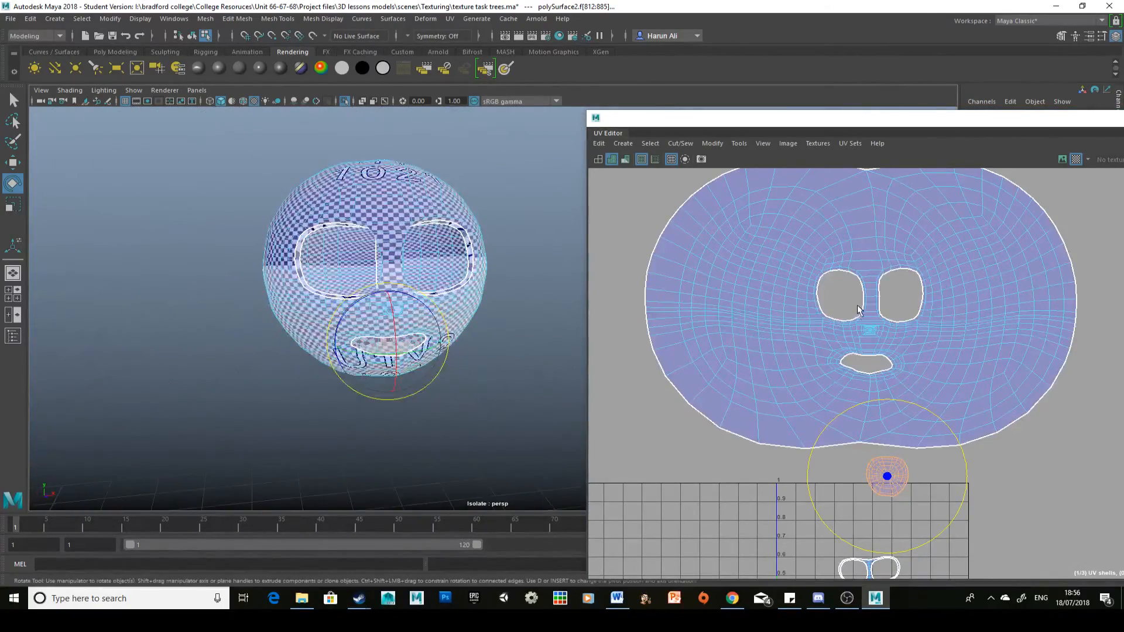
pyautogui.keyDown('alt'); pyautogui.moveTo(958, 333); pyautogui.dragTo(918, 298, button='middle'); pyautogui.keyUp('alt')
pyautogui.keyDown('alt'); pyautogui.moveTo(953, 331); pyautogui.dragTo(926, 299, button='right'); pyautogui.keyUp('alt')
pyautogui.moveTo(974, 305); pyautogui.dragTo(949, 303, button='right')
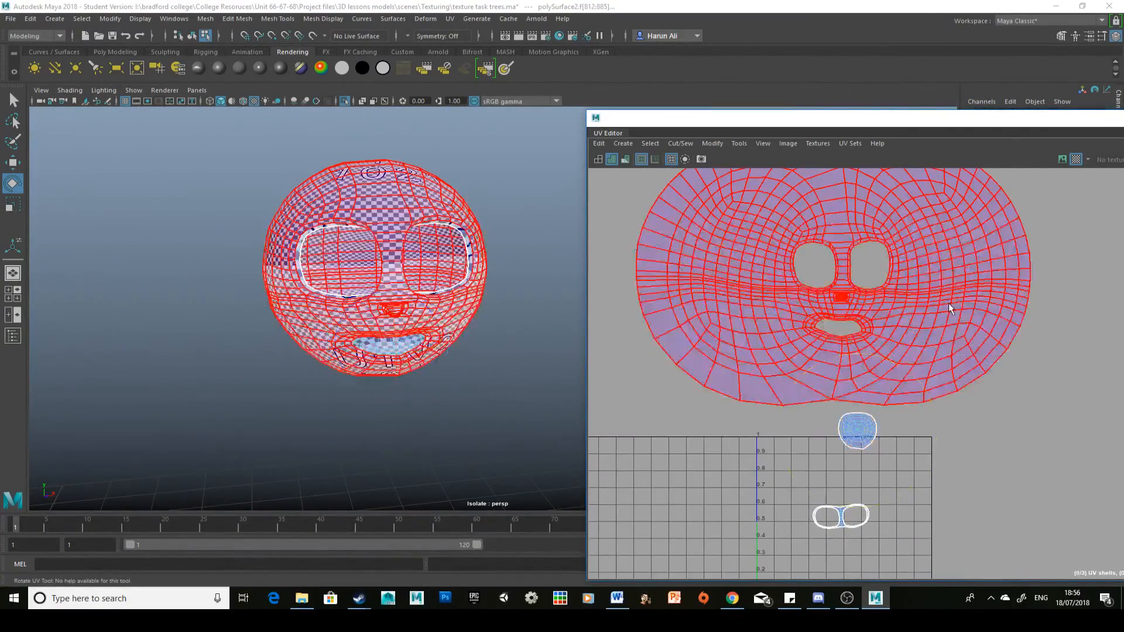
pyautogui.click(948, 303)
pyautogui.click(1026, 413)
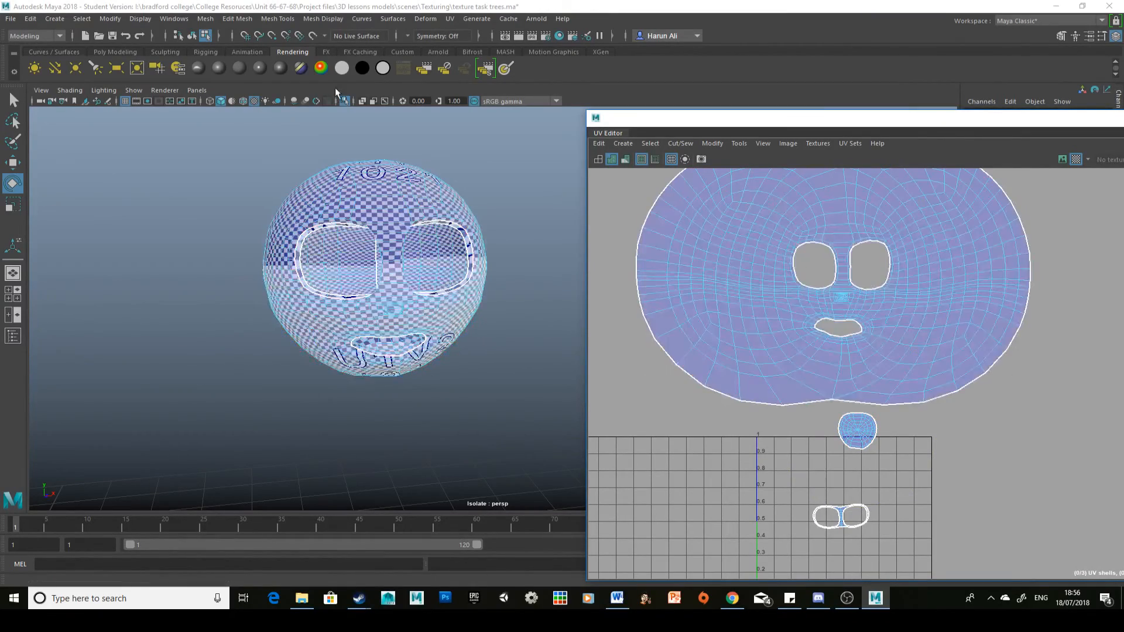
pyautogui.click(346, 100)
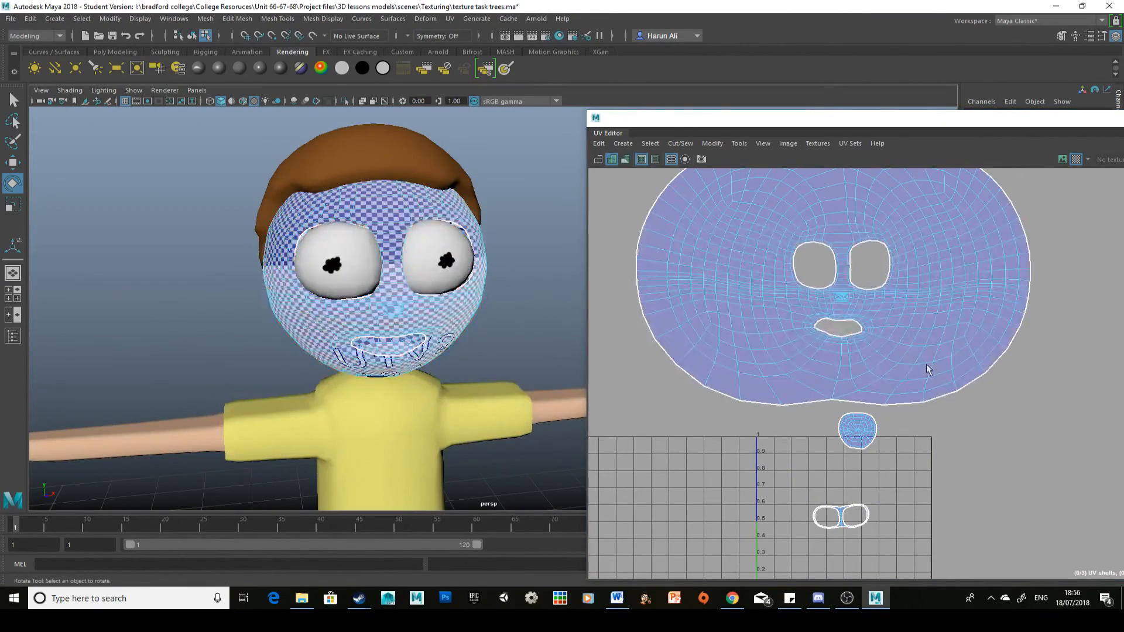